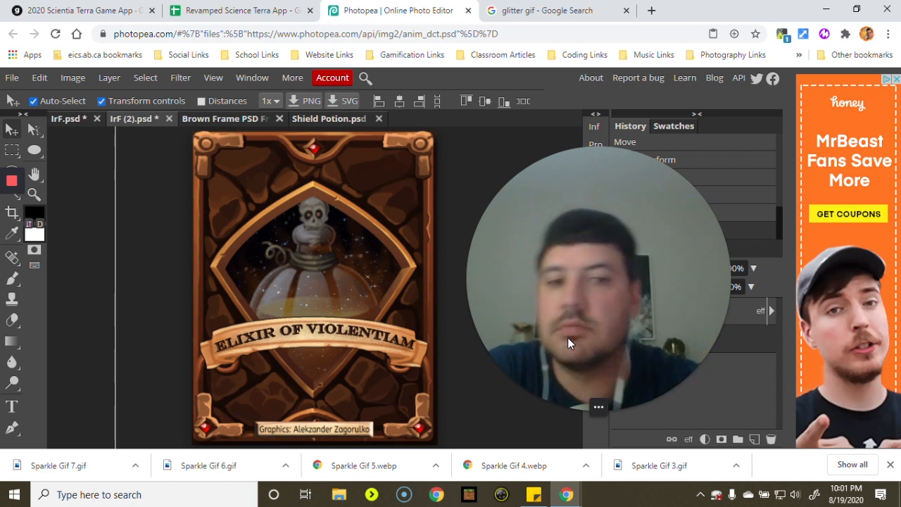
pyautogui.moveTo(595, 407)
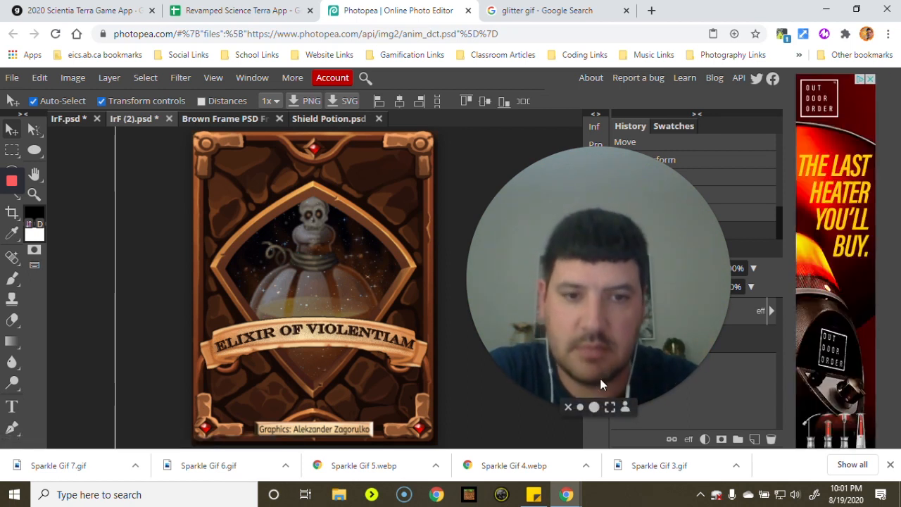
pyautogui.click(580, 408)
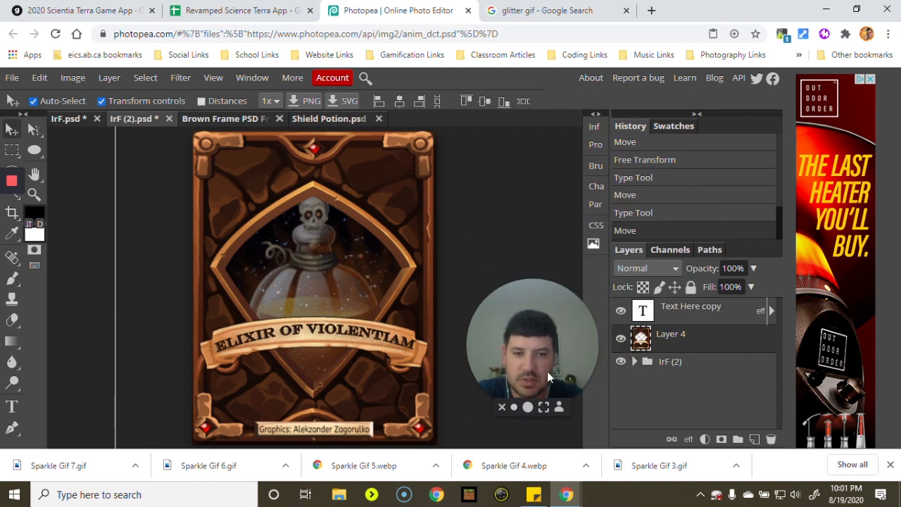
pyautogui.moveTo(459, 397); pyautogui.dragTo(119, 379)
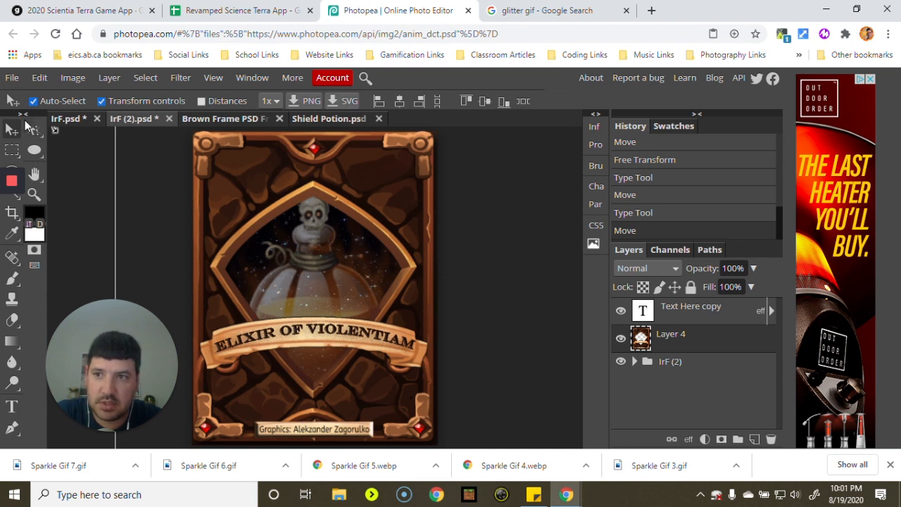
# Step: Compare the Elixir of Violentiam card designs in the IrF.psd and IrF (2).psd documents
pyautogui.click(65, 119)
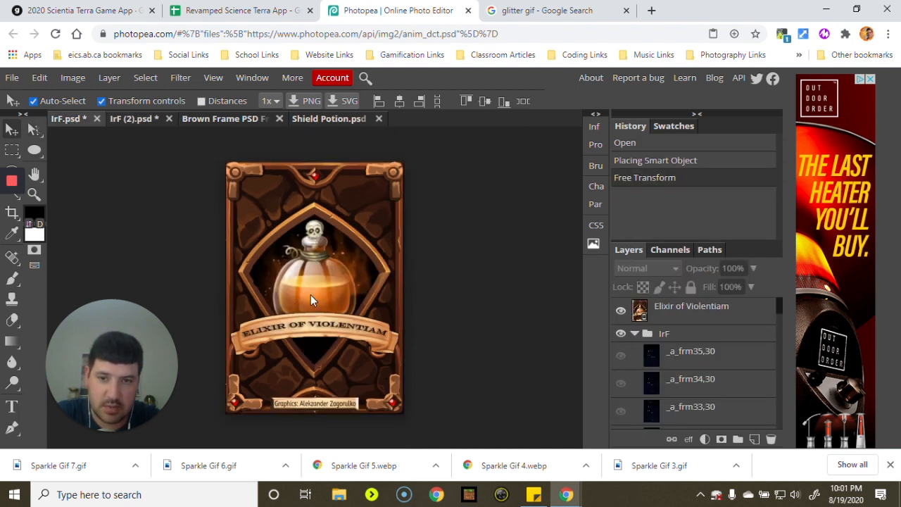
pyautogui.click(123, 120)
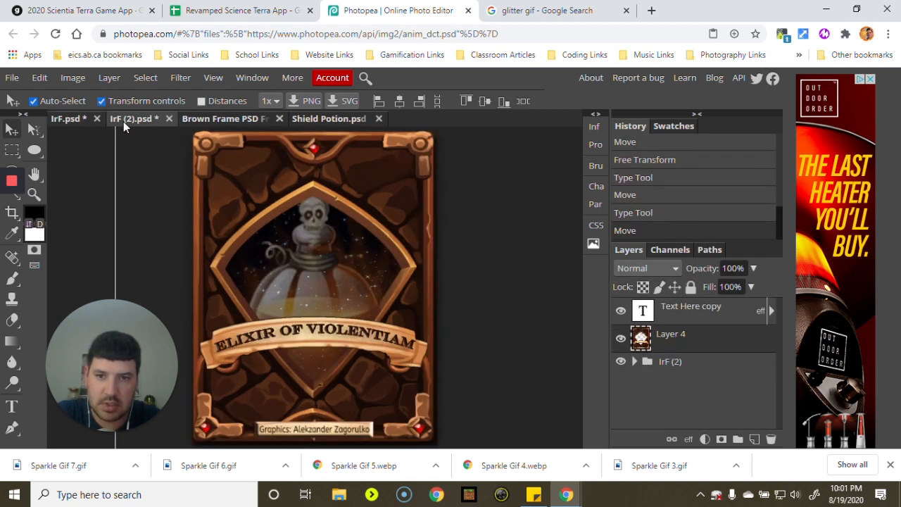
pyautogui.click(74, 120)
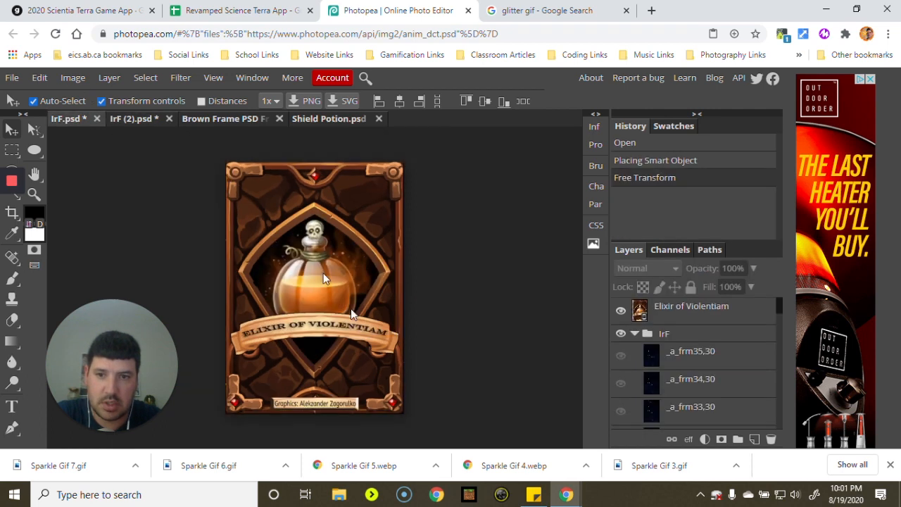
pyautogui.click(145, 121)
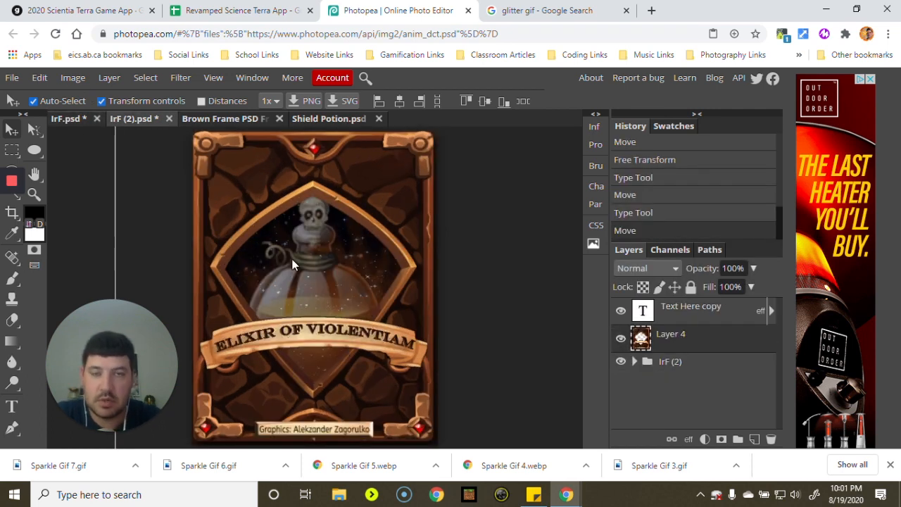
# Step: Switch to the glitter gif image results in Google and look through the available animated glitter backgrounds
pyautogui.click(539, 10)
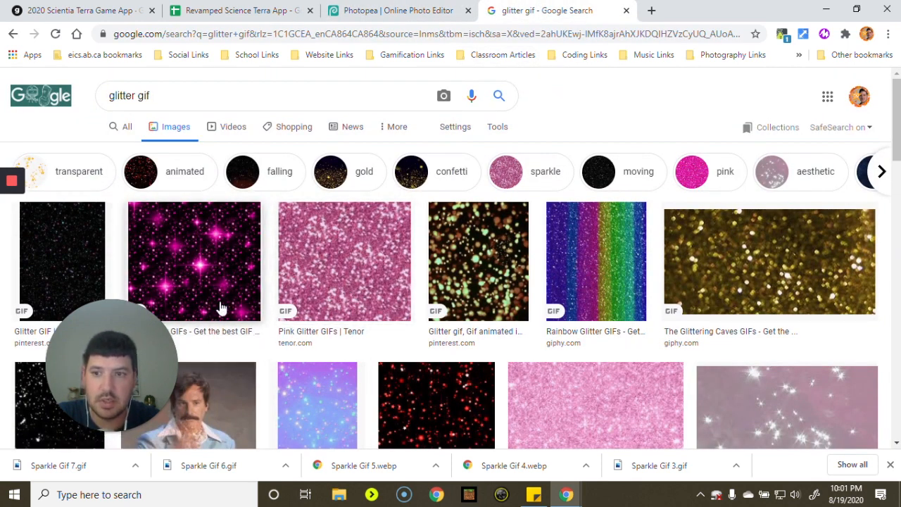
pyautogui.scroll(-1, 98, 275)
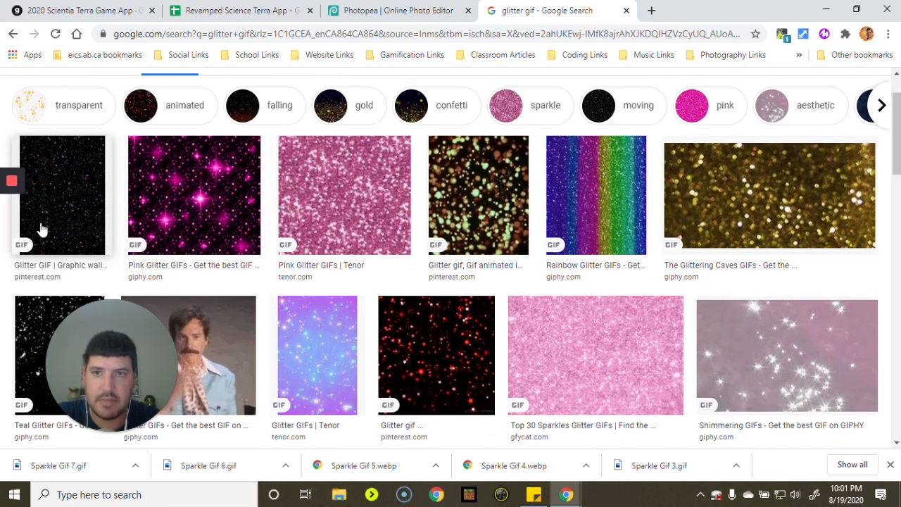
pyautogui.scroll(1, 41, 228)
# Step: Preview Sparkle Gif 1.gif, Sparkle Gif 6.gif and Glitter Gif 8.gif from the Glitter Gifs folder, closing each preview and the folder
pyautogui.click(835, 10)
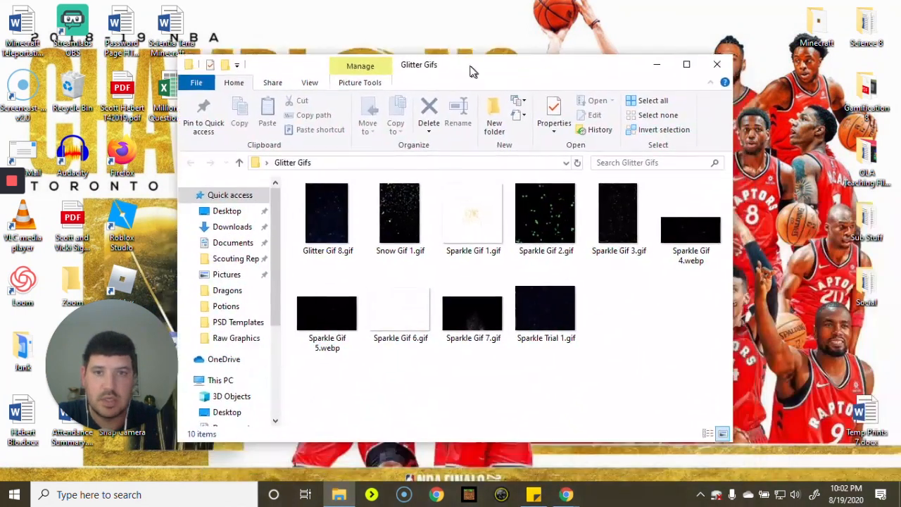
pyautogui.doubleClick(444, 203)
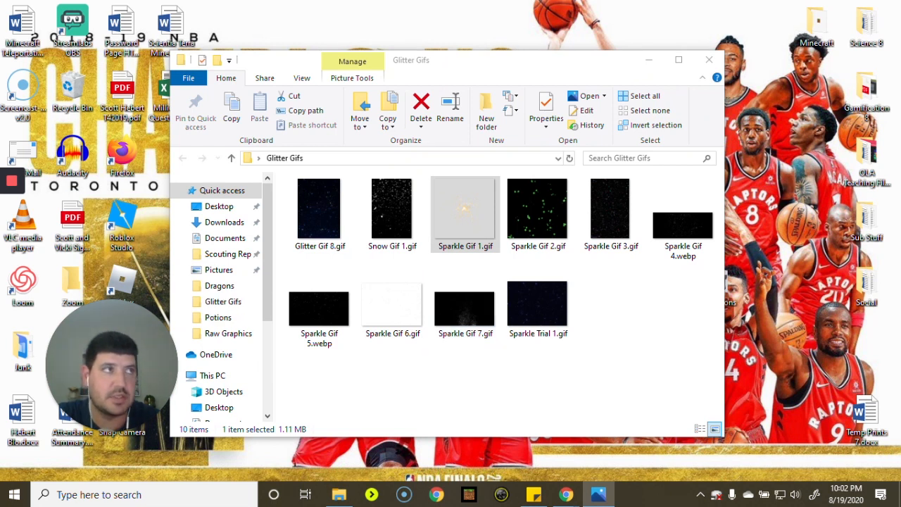
pyautogui.moveTo(540, 131); pyautogui.dragTo(421, 41)
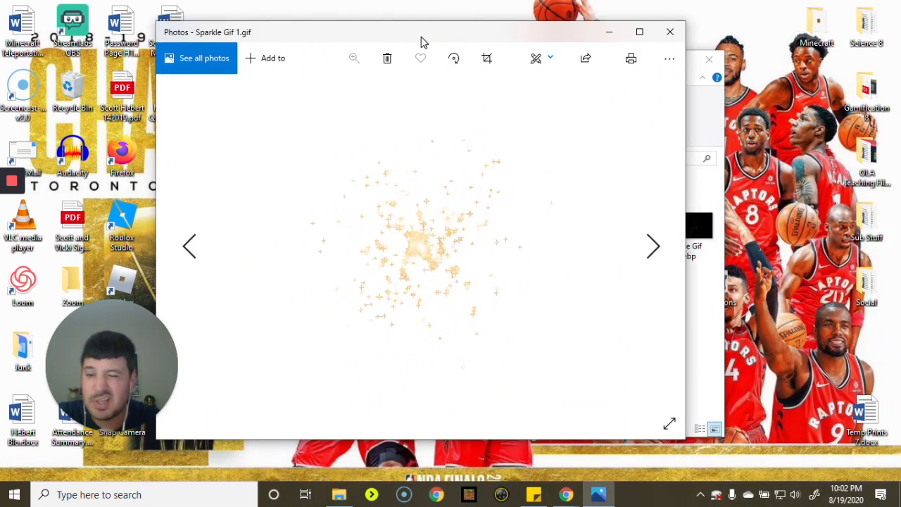
pyautogui.click(671, 32)
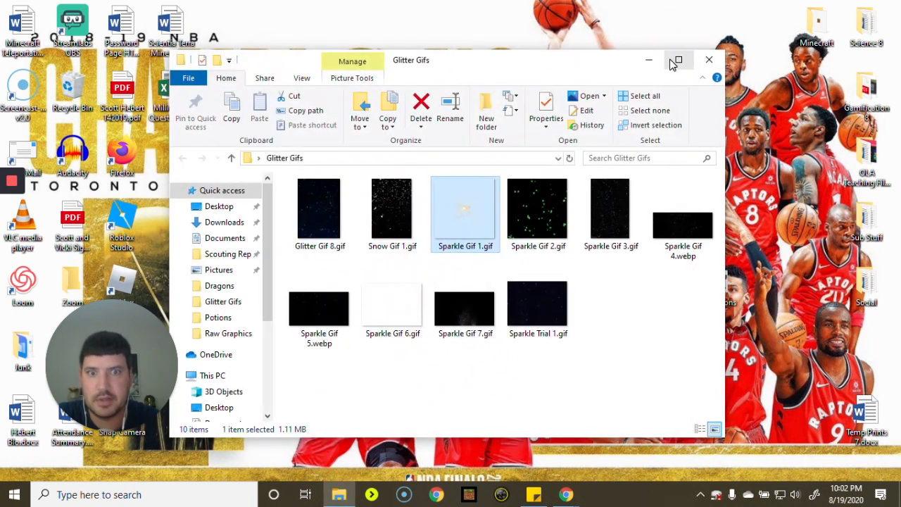
pyautogui.doubleClick(396, 304)
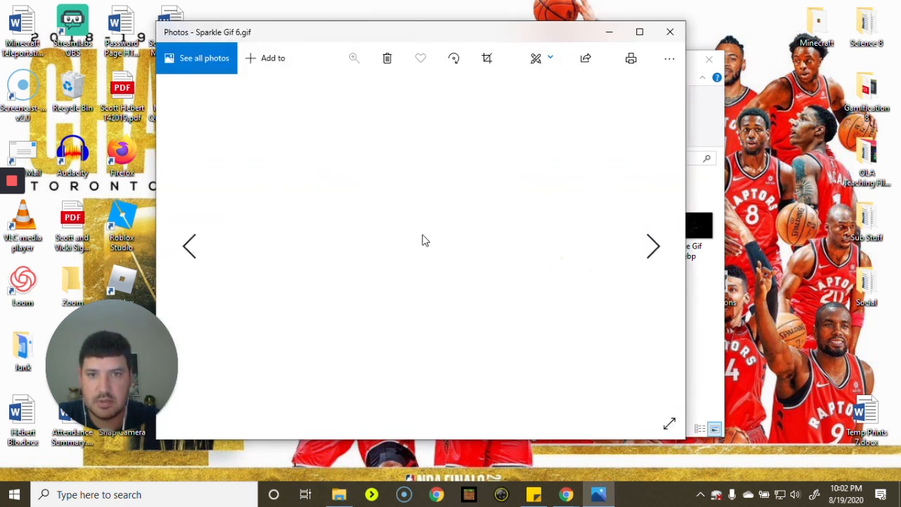
pyautogui.click(670, 32)
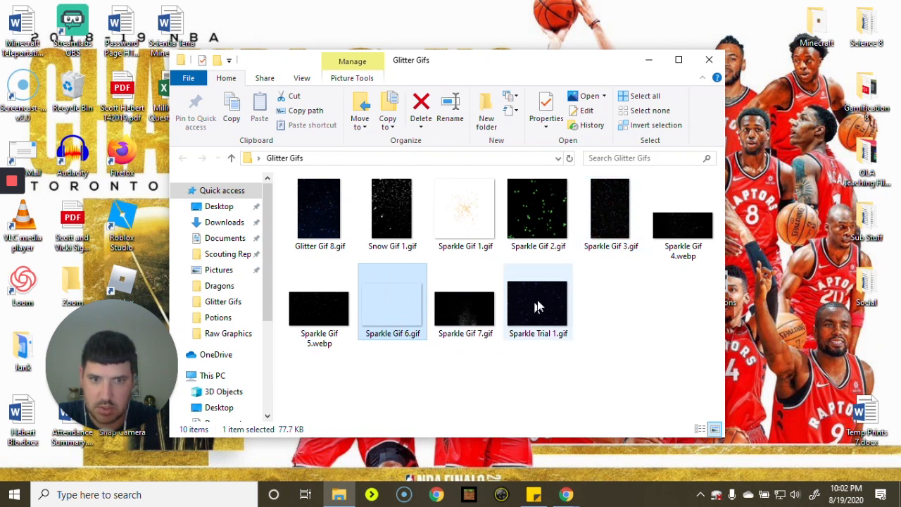
pyautogui.doubleClick(328, 243)
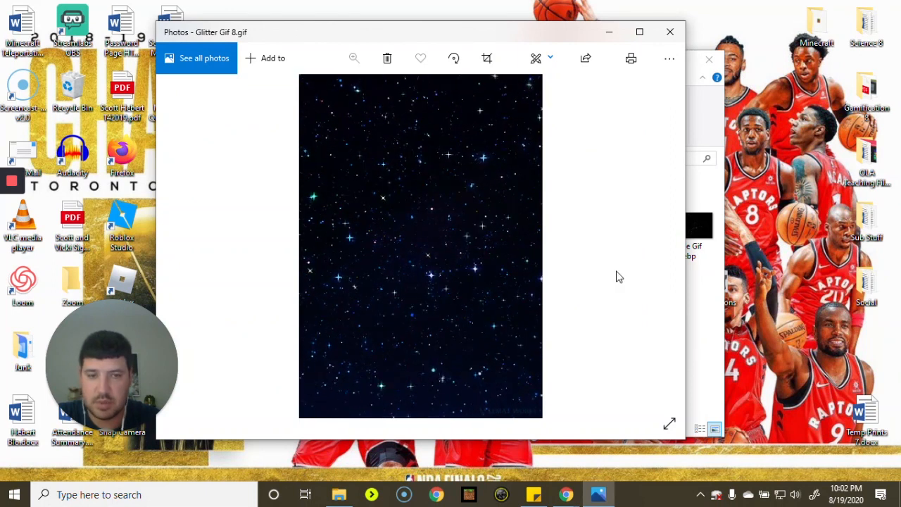
pyautogui.click(671, 33)
pyautogui.click(709, 60)
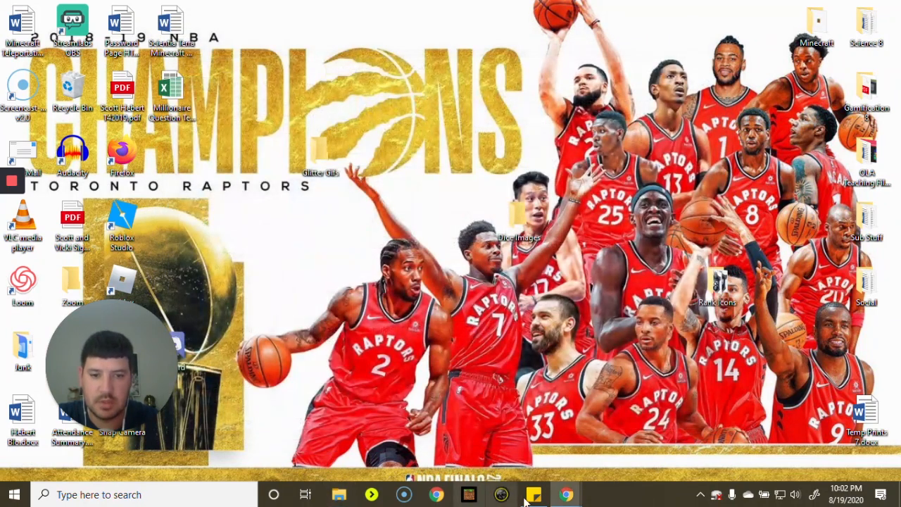
pyautogui.moveTo(567, 494)
pyautogui.click(572, 431)
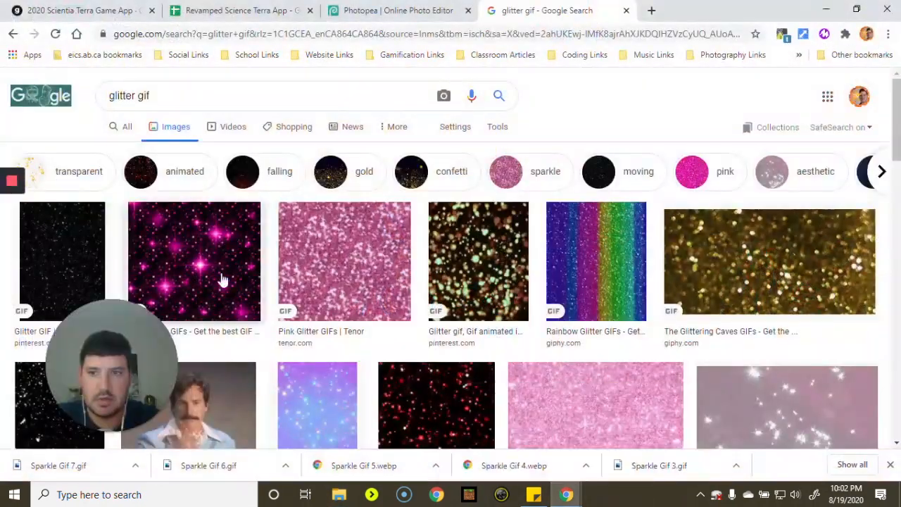
pyautogui.click(38, 252)
pyautogui.rightClick(690, 221)
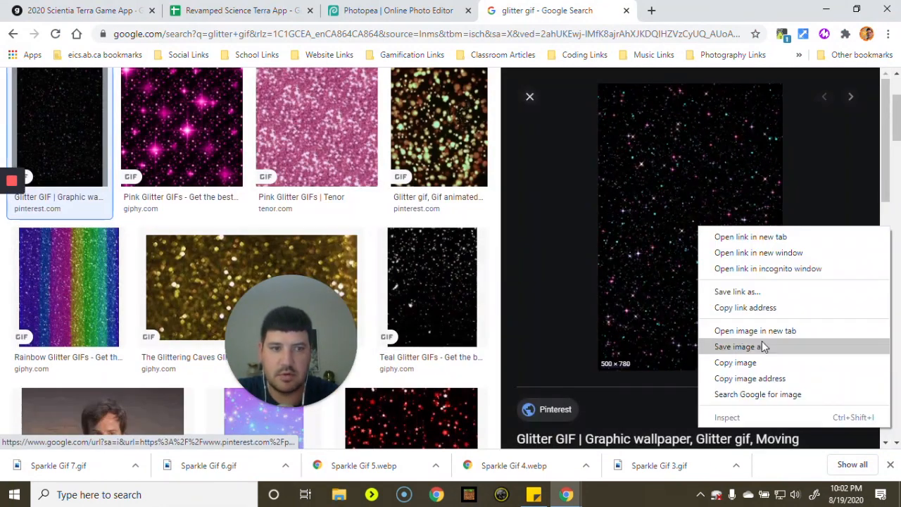
pyautogui.click(761, 345)
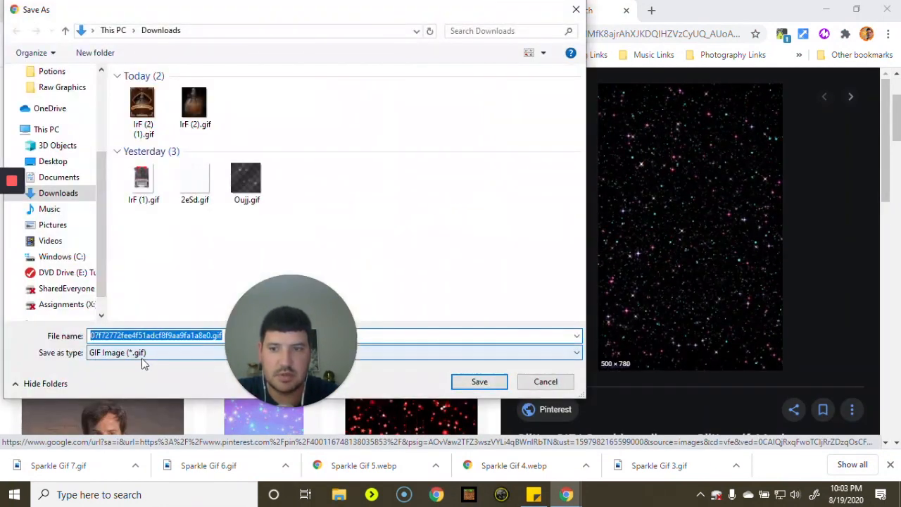
pyautogui.click(545, 381)
# Step: Switch to Photopea and review the finished Elixir card, the Brown Frame template and the Shield Potion card
pyautogui.click(372, 11)
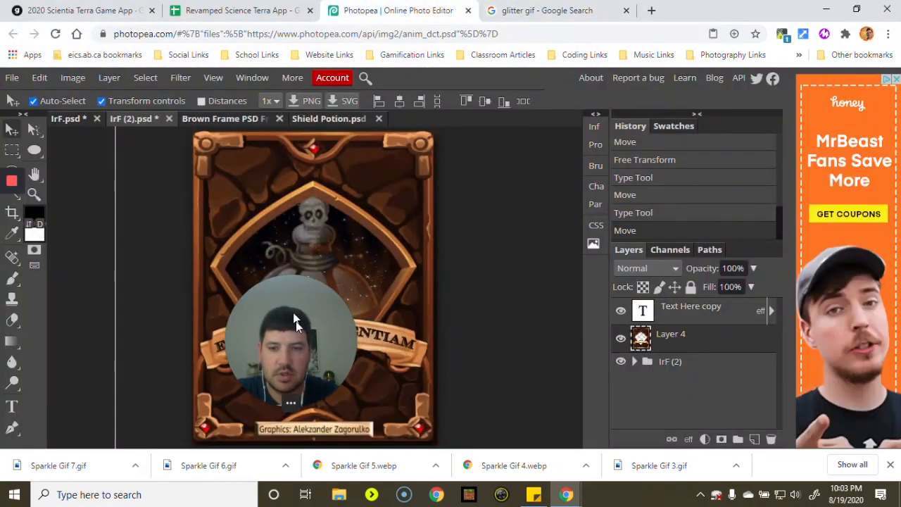
pyautogui.moveTo(296, 321); pyautogui.dragTo(100, 347)
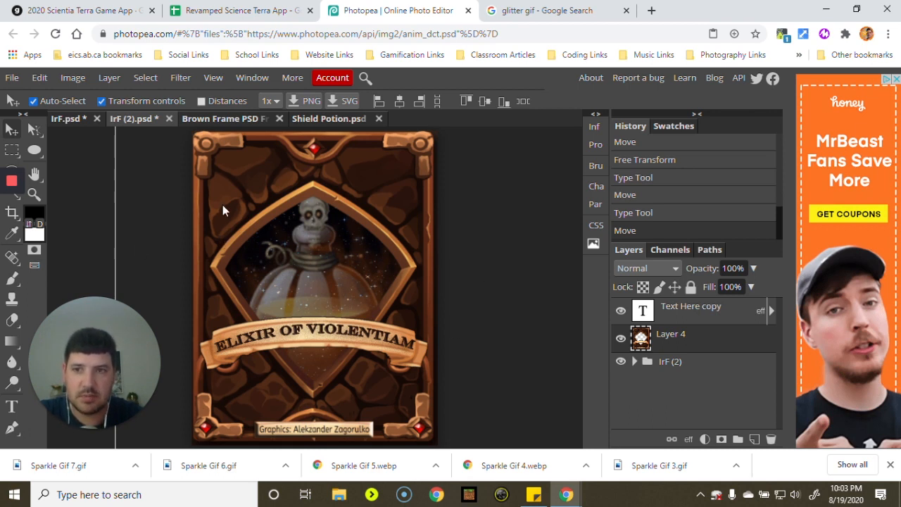
pyautogui.click(215, 119)
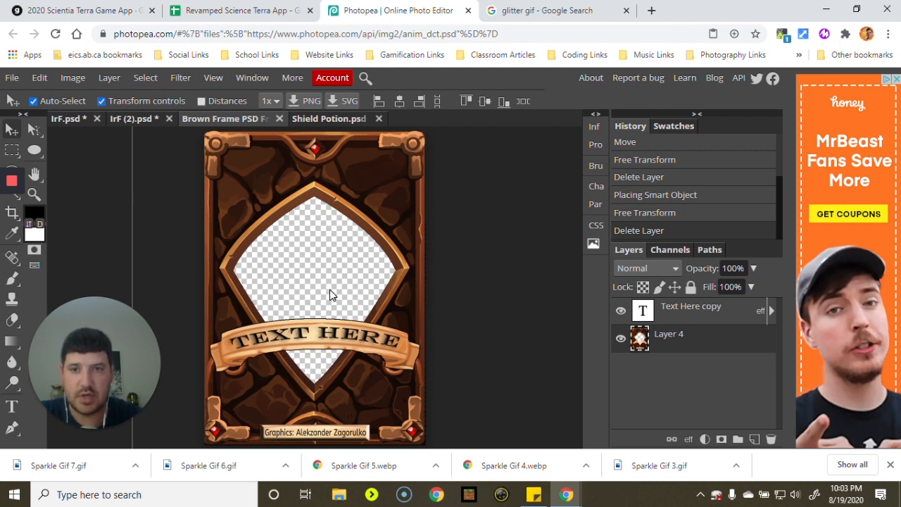
pyautogui.click(313, 121)
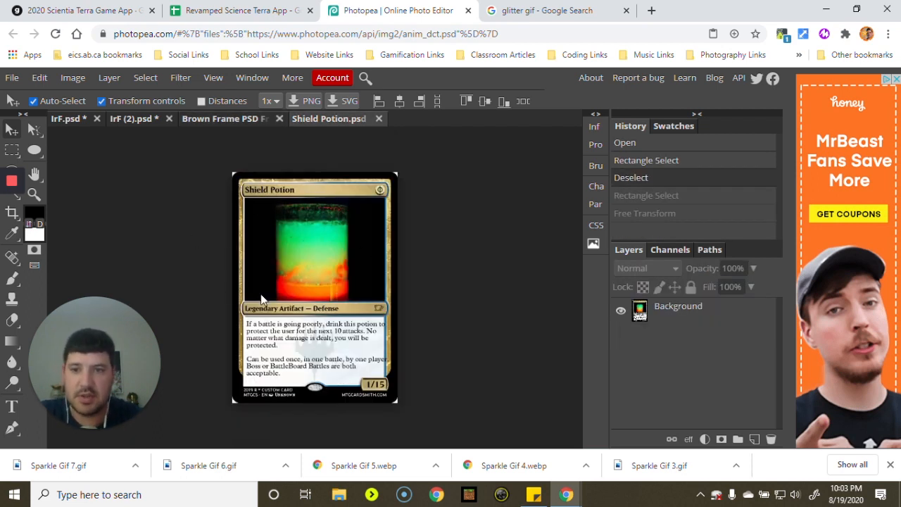
pyautogui.click(205, 118)
pyautogui.click(132, 120)
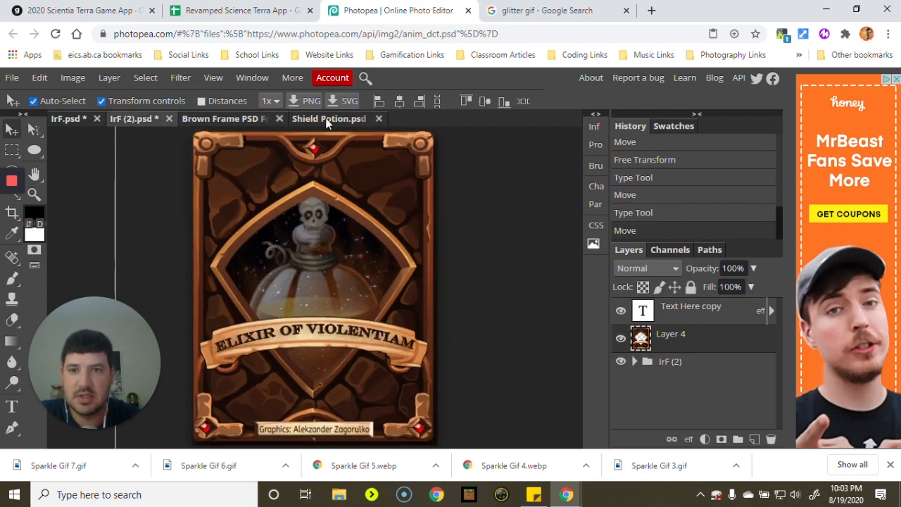
pyautogui.click(326, 119)
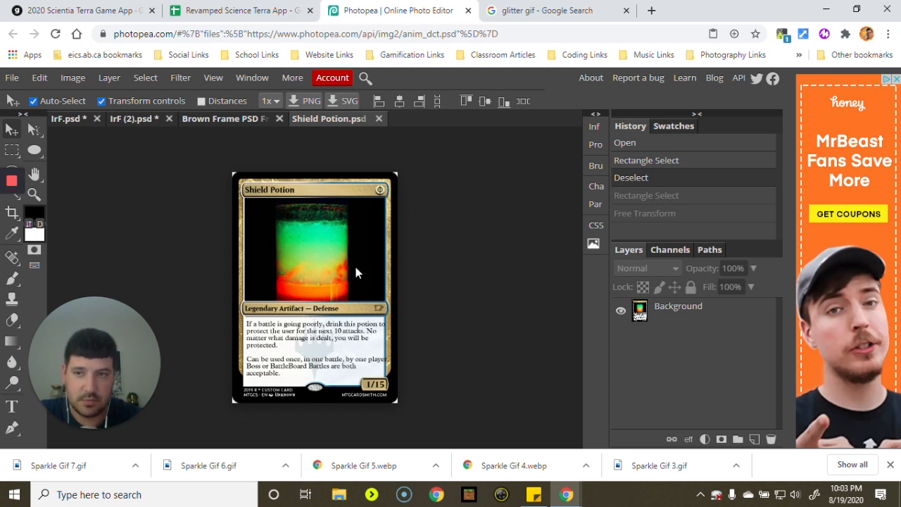
# Step: Open Glitter Gif 8.gif from the Glitter Gifs folder on the Desktop as a document and close it again
pyautogui.click(24, 77)
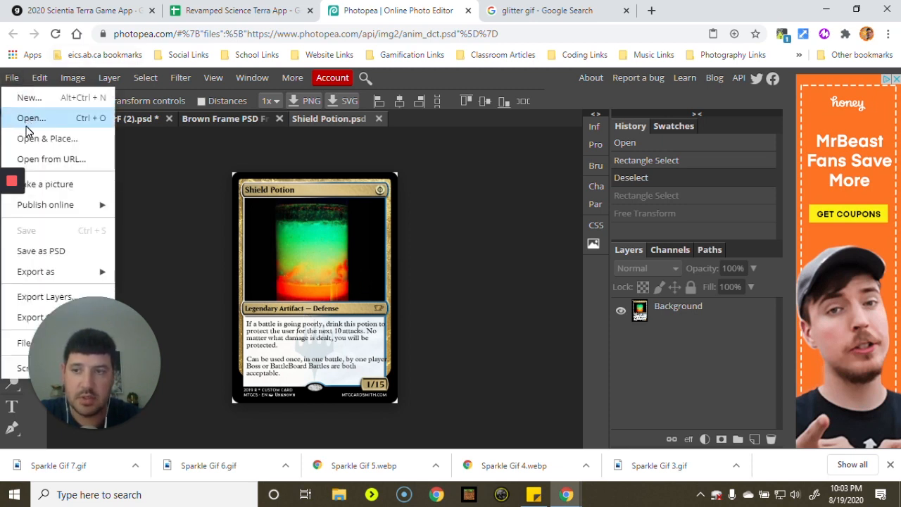
pyautogui.click(30, 120)
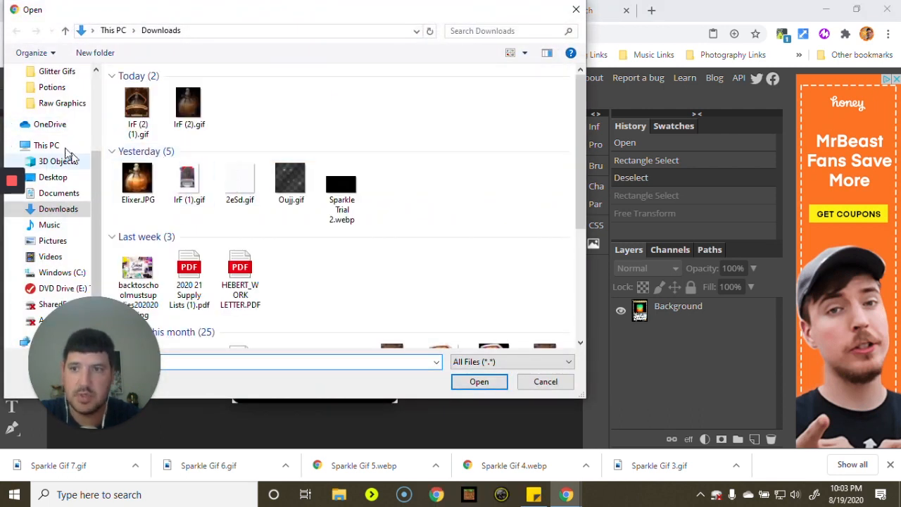
pyautogui.scroll(1, 58, 141)
pyautogui.click(70, 210)
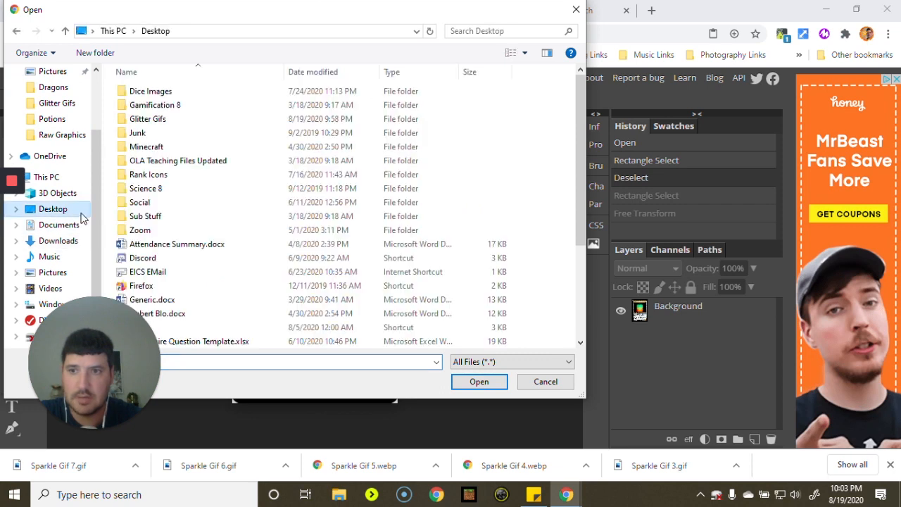
pyautogui.click(153, 121)
pyautogui.doubleClick(154, 122)
pyautogui.doubleClick(156, 95)
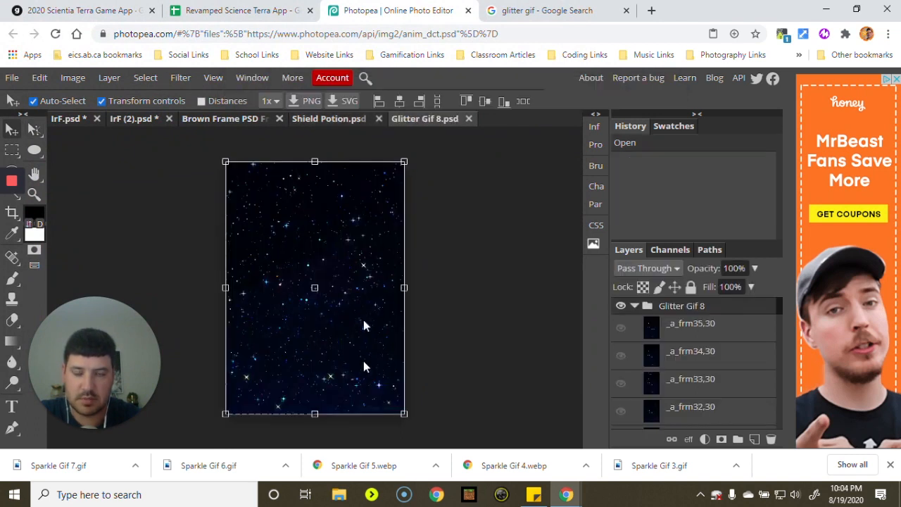
pyautogui.click(468, 119)
# Step: Open Sparkle Gif 3.gif from the Glitter Gifs folder as a document and close it again
pyautogui.click(13, 77)
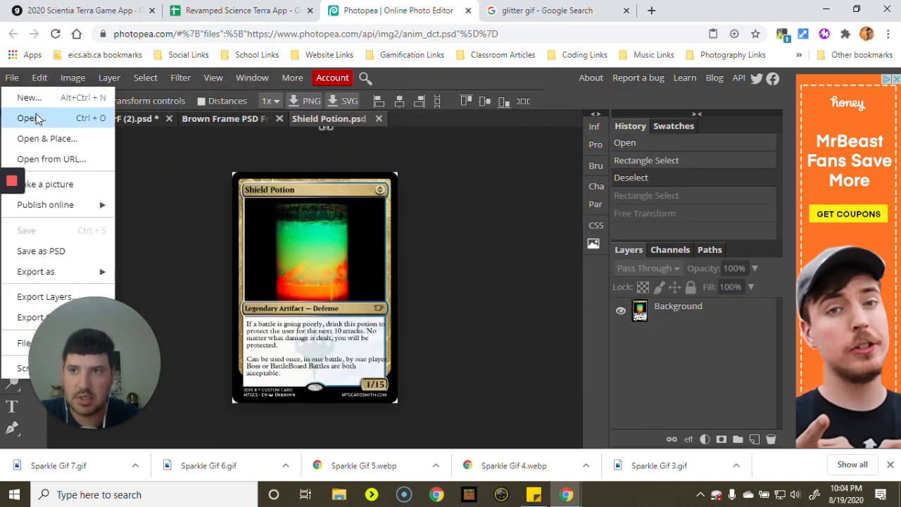
pyautogui.click(32, 119)
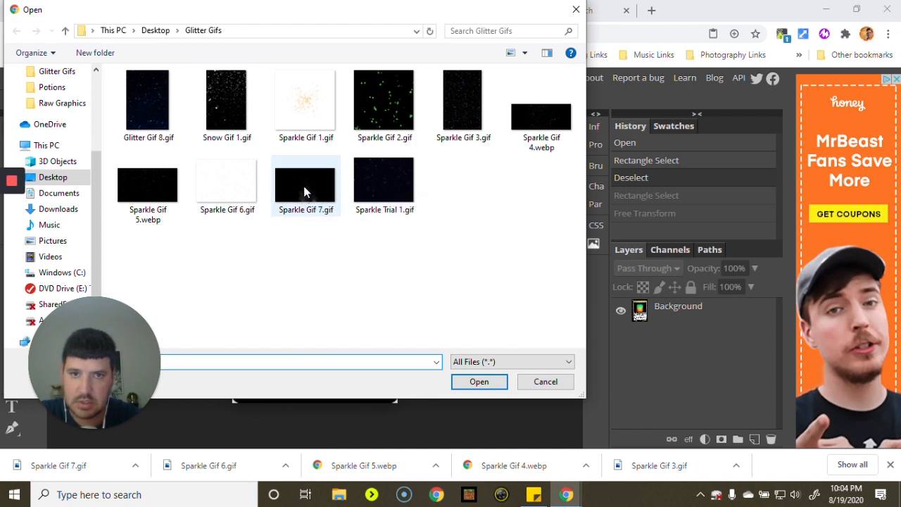
pyautogui.doubleClick(468, 90)
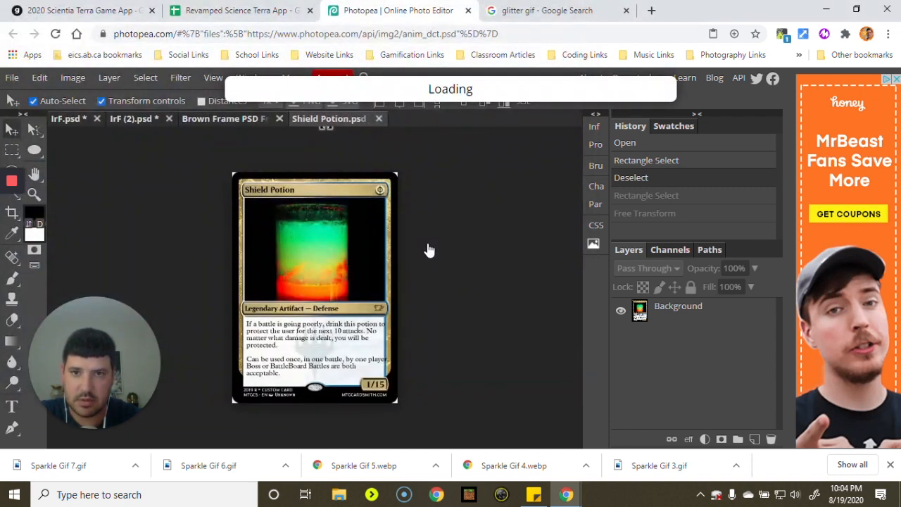
pyautogui.click(476, 120)
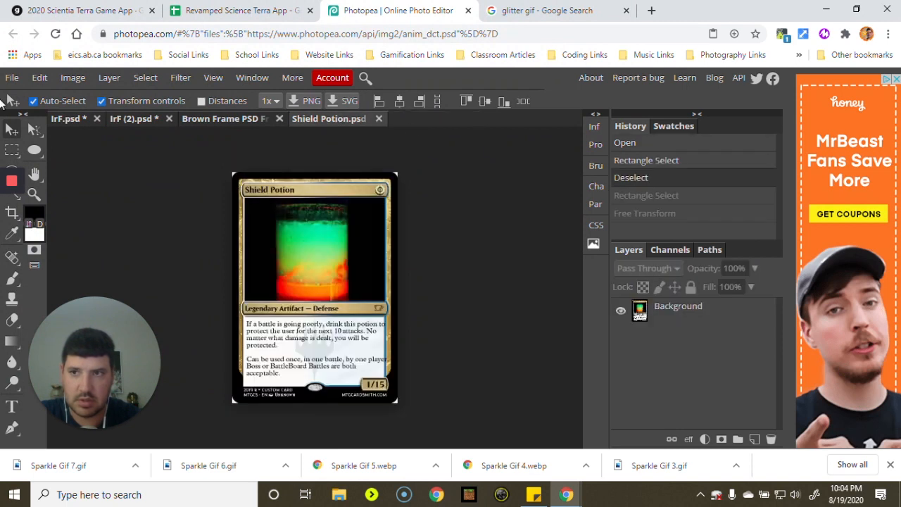
# Step: Open Snow Gif 1.gif from the Glitter Gifs folder on the Desktop as a document and deselect its layers
pyautogui.click(12, 77)
pyautogui.click(25, 95)
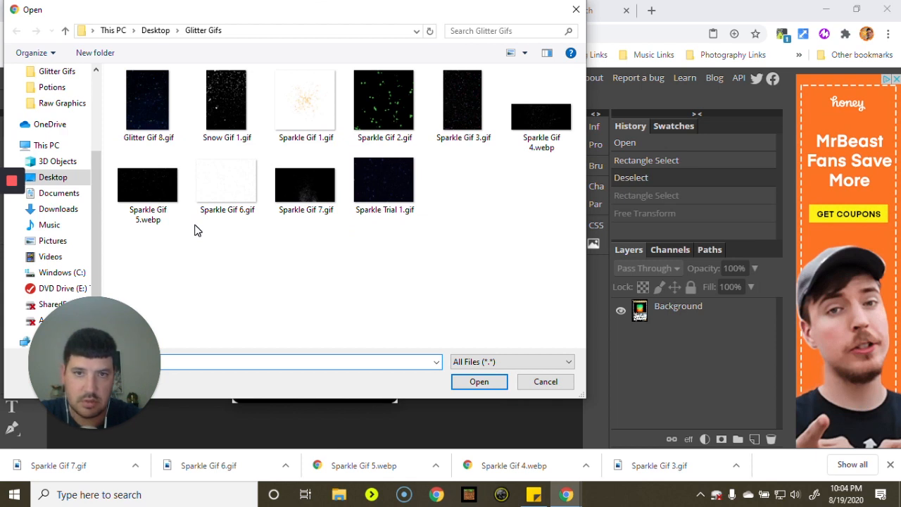
pyautogui.doubleClick(212, 117)
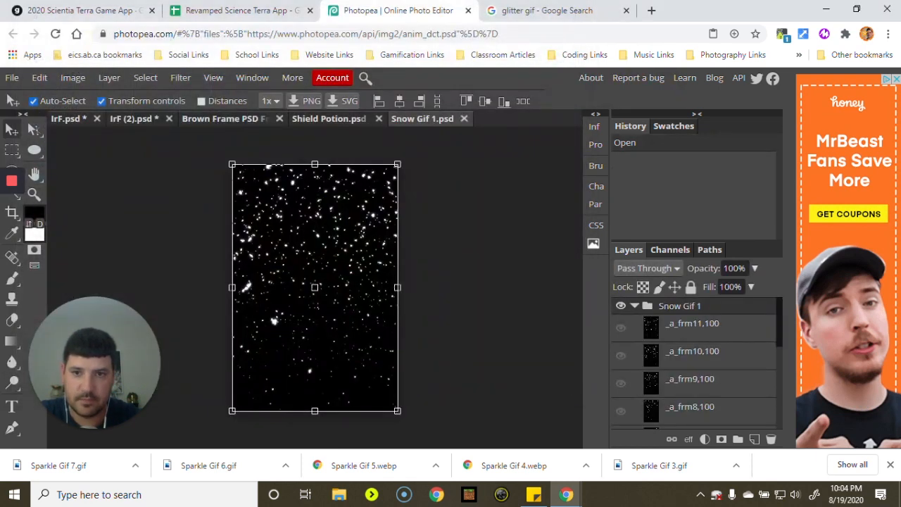
pyautogui.click(481, 289)
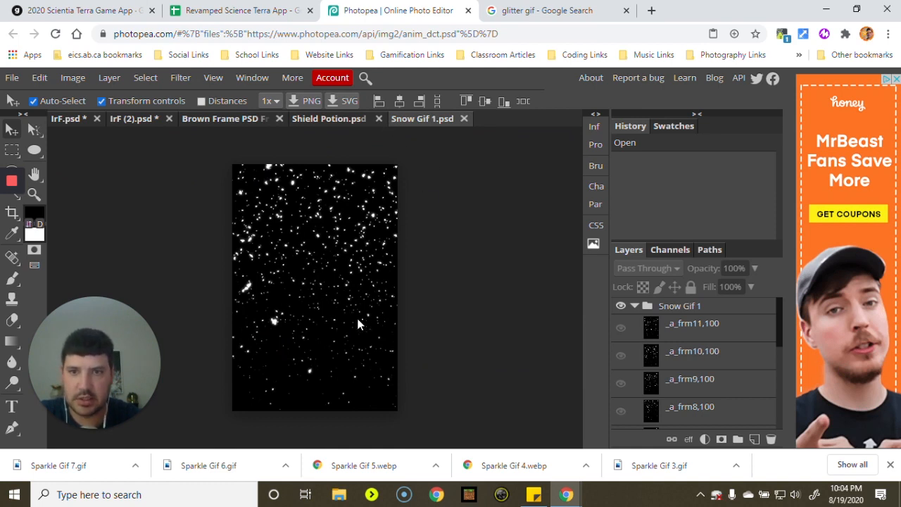
# Step: Preview the Snow Gif 1 animation in the GIF export settings and close them without saving
pyautogui.click(12, 77)
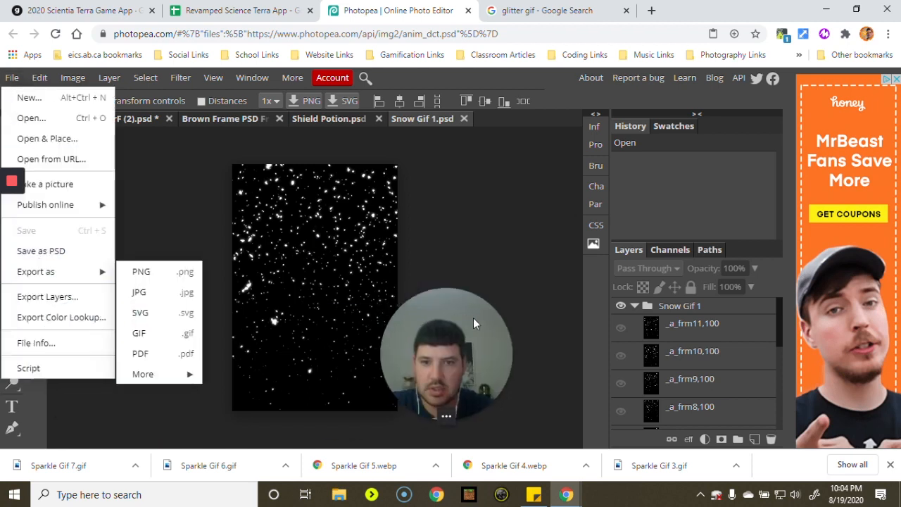
pyautogui.click(140, 333)
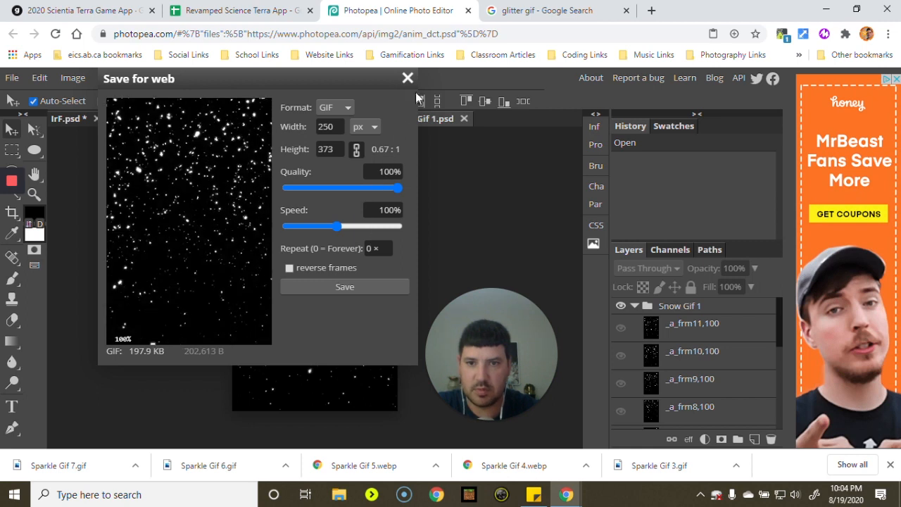
pyautogui.click(289, 268)
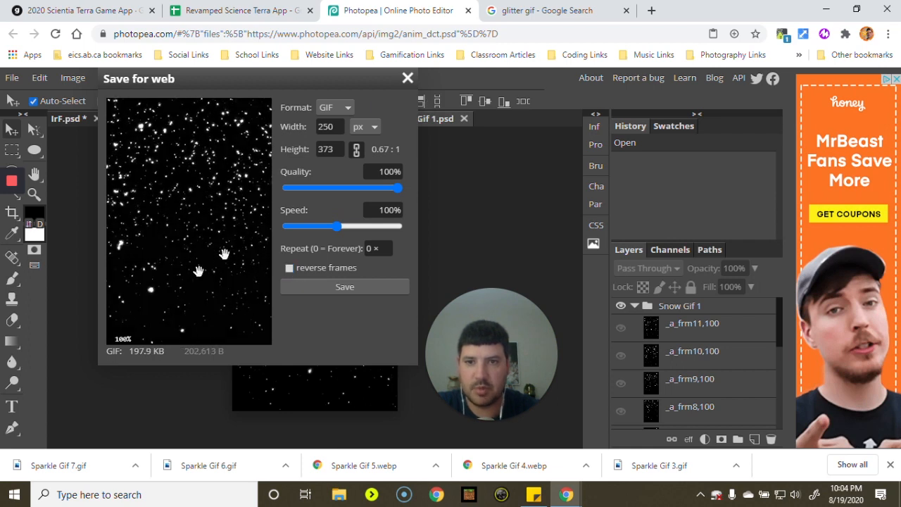
pyautogui.click(407, 78)
pyautogui.moveTo(486, 323); pyautogui.dragTo(478, 224)
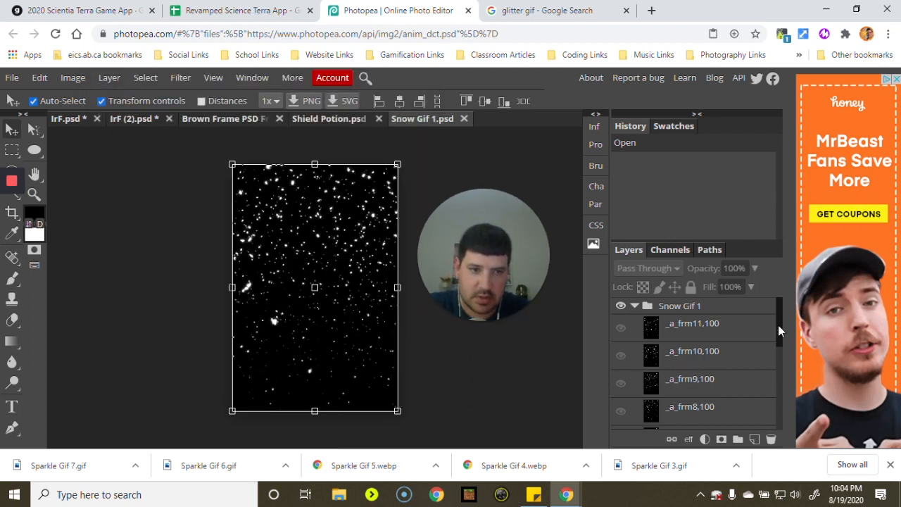
# Step: Examine the frame layers in the Snow Gif 1 folder from _a_frm11,100 down to _a_frm0,100
pyautogui.moveTo(778, 325)
pyautogui.mouseDown()
pyautogui.moveTo(772, 415)
pyautogui.moveTo(774, 323)
pyautogui.mouseUp()
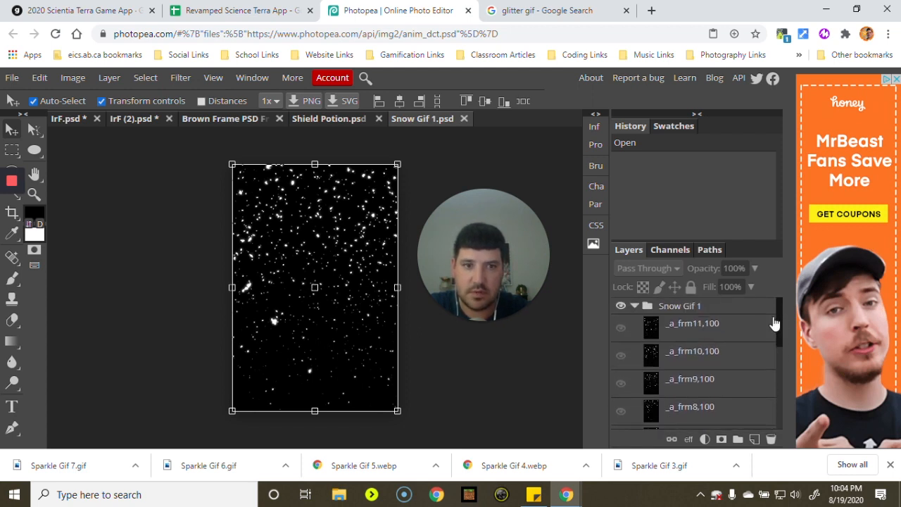
pyautogui.click(718, 336)
pyautogui.click(727, 362)
pyautogui.click(729, 389)
pyautogui.moveTo(778, 340); pyautogui.dragTo(780, 387)
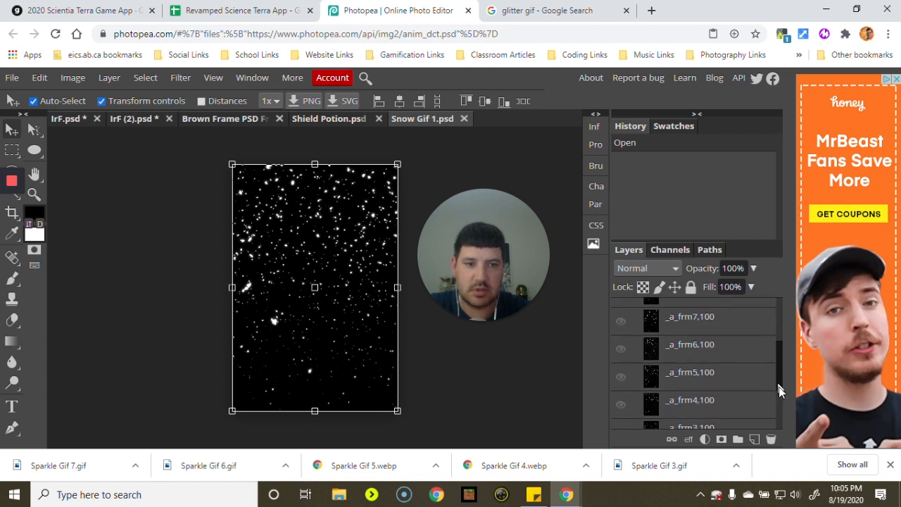
pyautogui.scroll(-3, 736, 409)
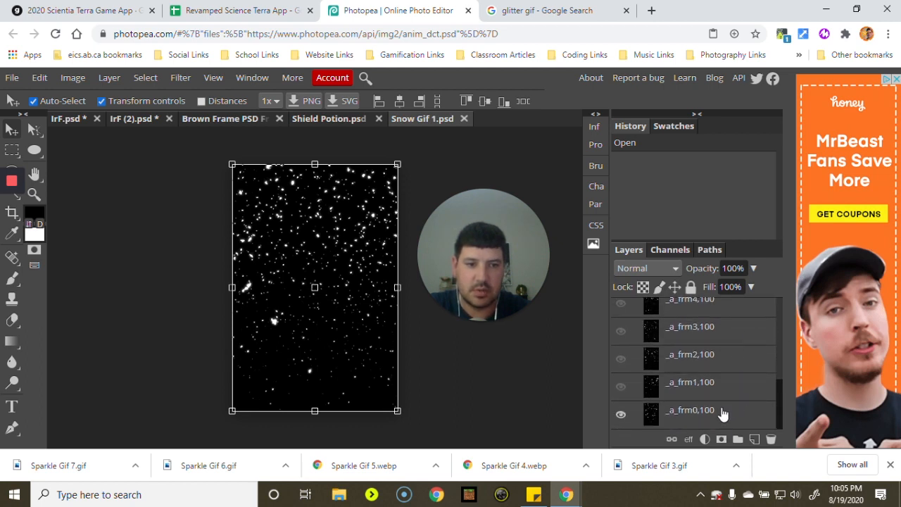
pyautogui.scroll(5, 774, 386)
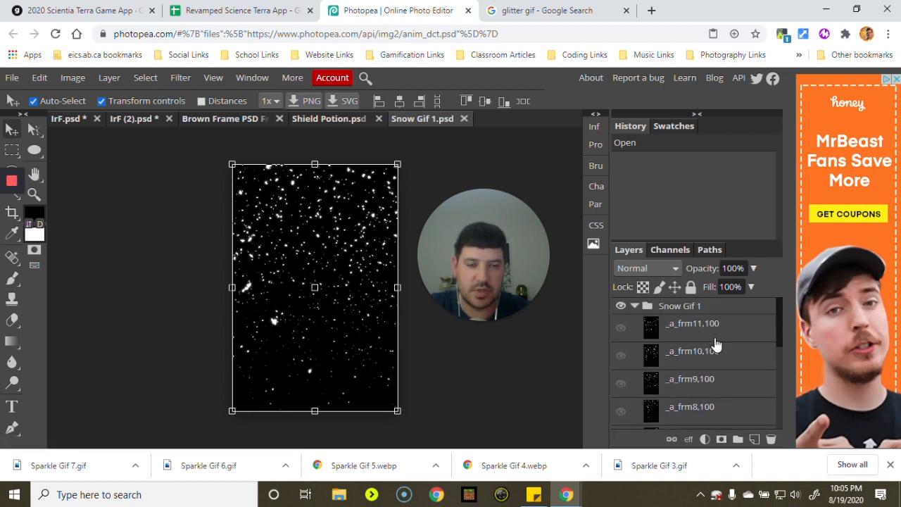
pyautogui.scroll(-5, 747, 357)
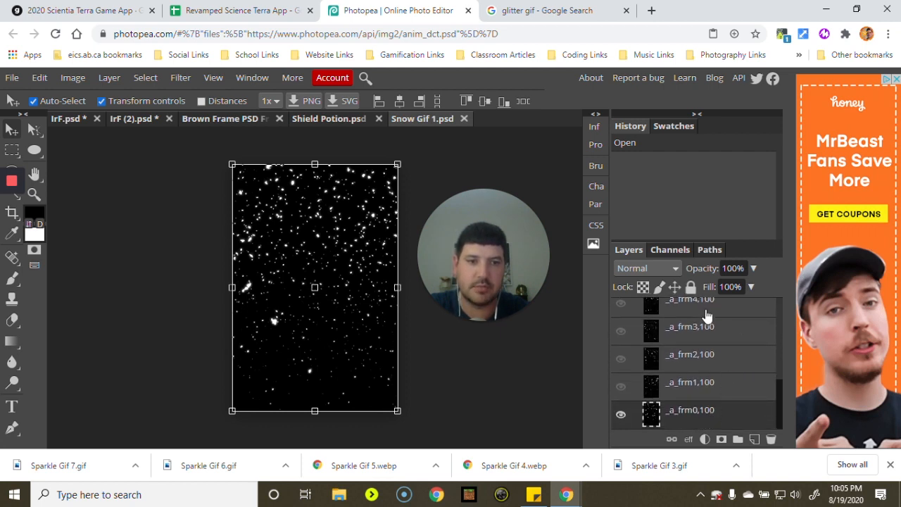
pyautogui.scroll(5, 708, 317)
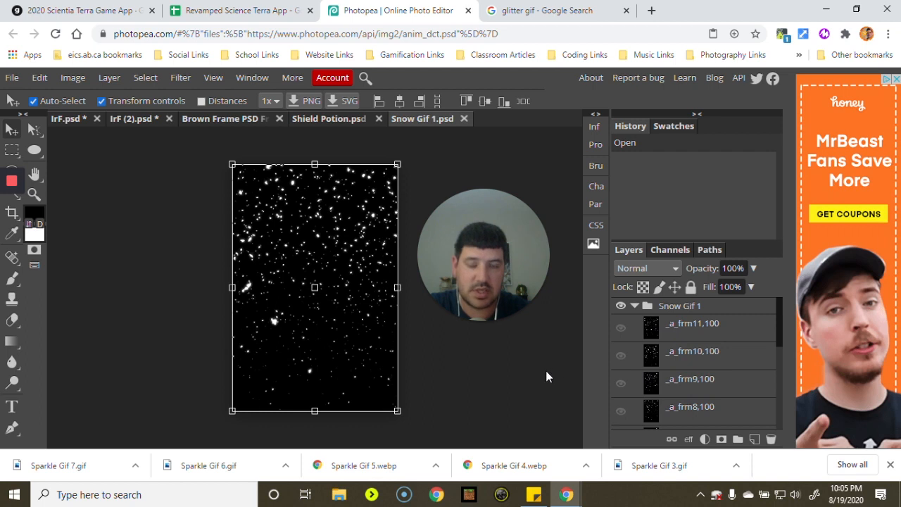
pyautogui.click(493, 372)
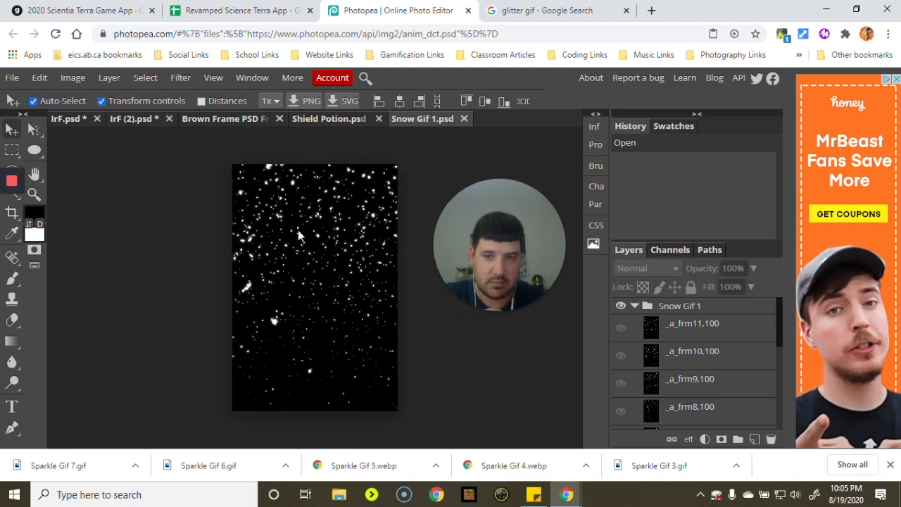
pyautogui.click(710, 332)
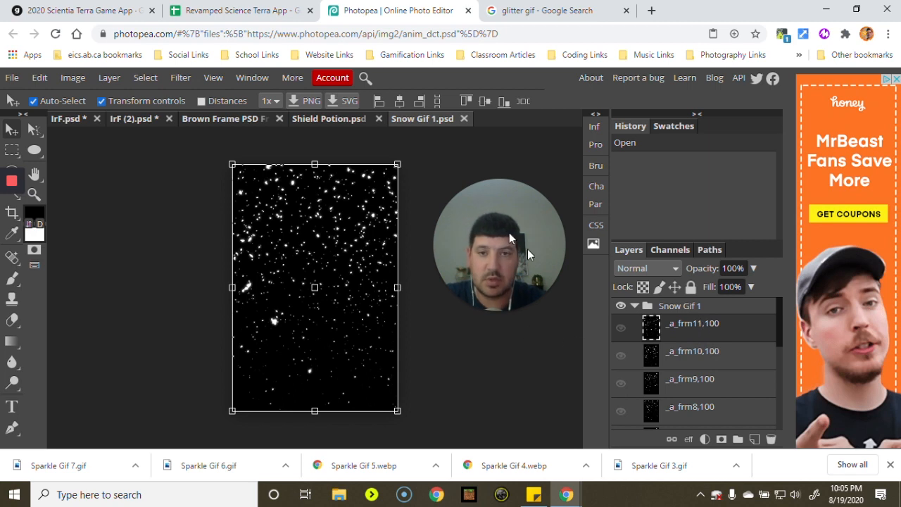
# Step: Cut the rectangular potion artwork out of the Shield Potion card's Background layer and paste it in place as a new layer
pyautogui.click(331, 119)
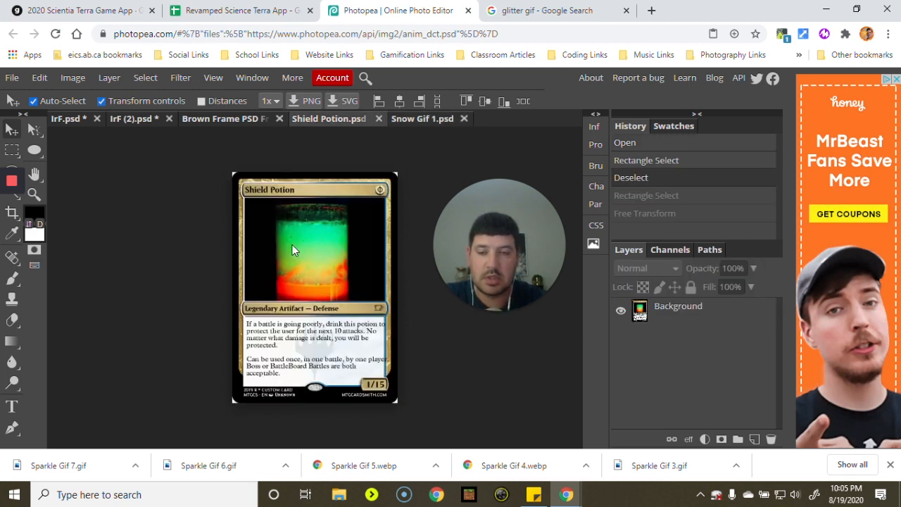
pyautogui.moveTo(496, 255); pyautogui.dragTo(500, 292)
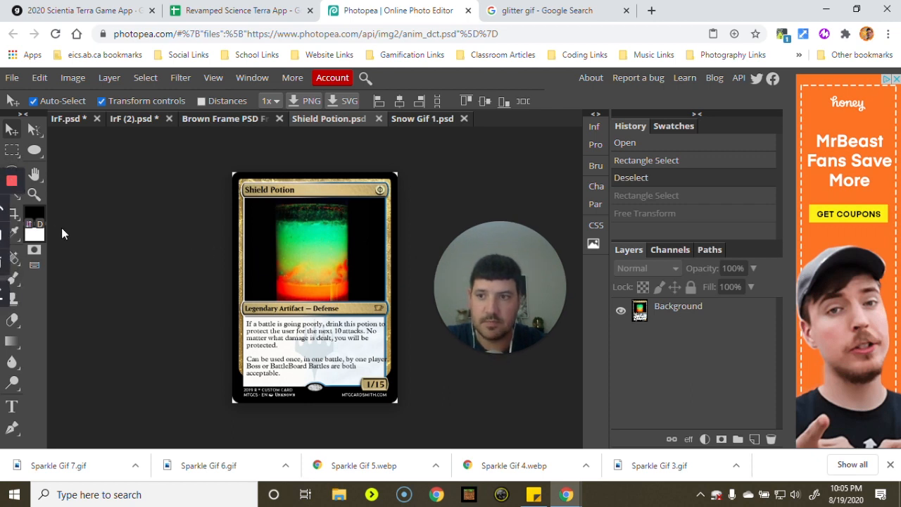
pyautogui.click(11, 150)
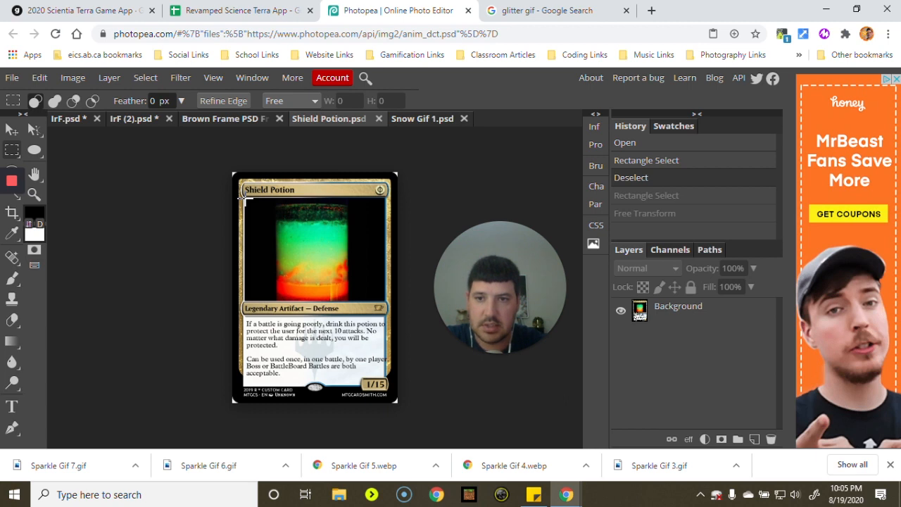
pyautogui.moveTo(246, 199); pyautogui.dragTo(384, 301)
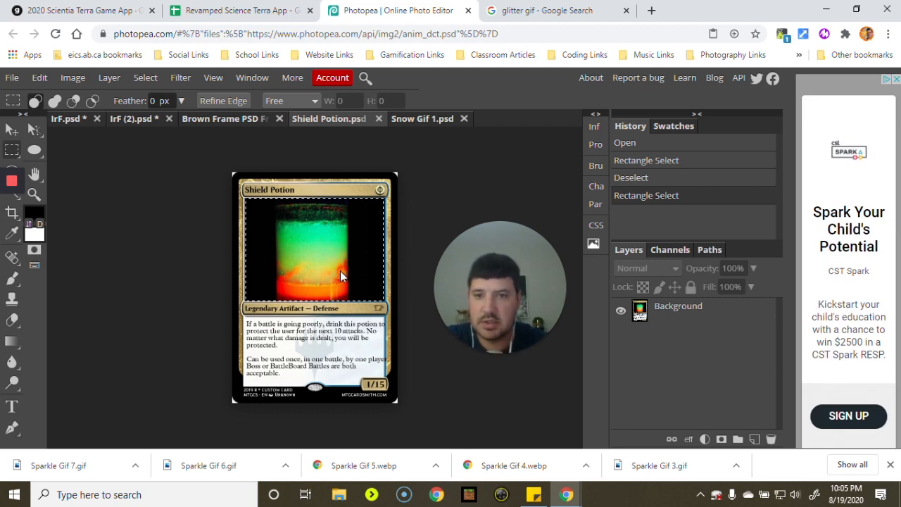
pyautogui.click(661, 318)
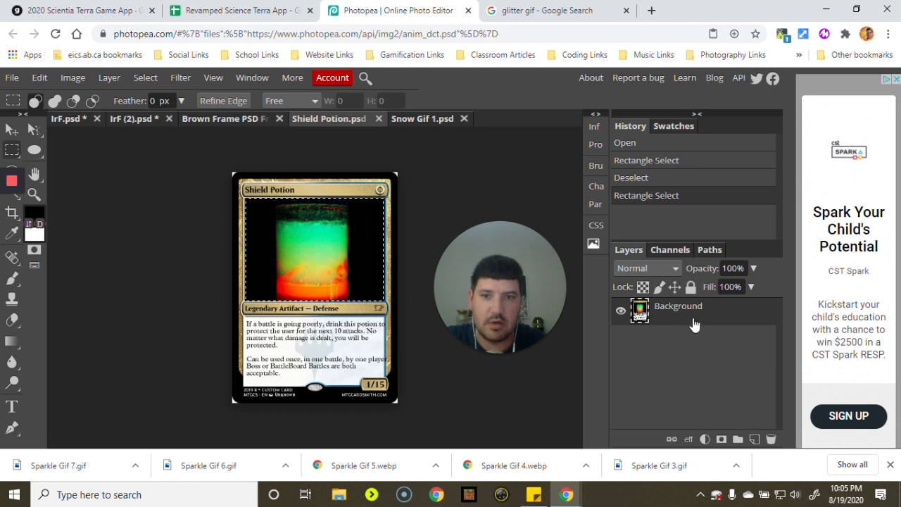
pyautogui.press('Delete')
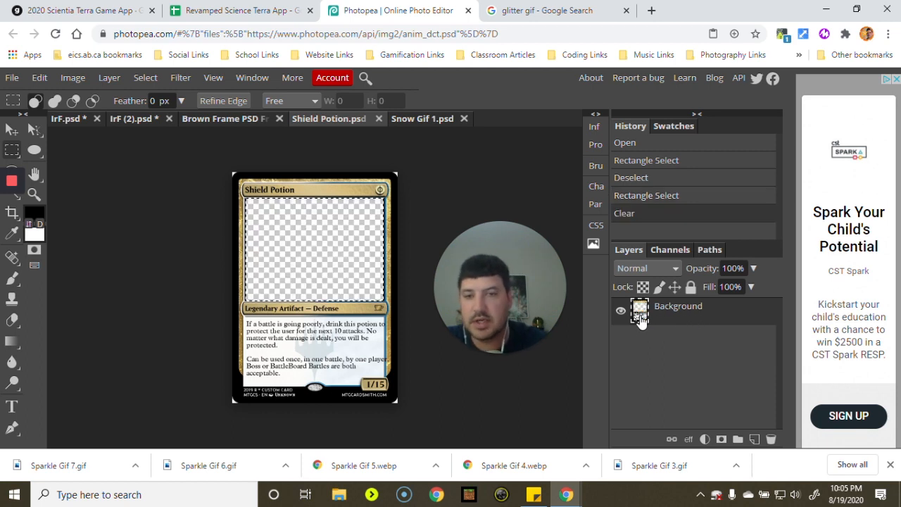
pyautogui.hotkey('ctrl', 'v')
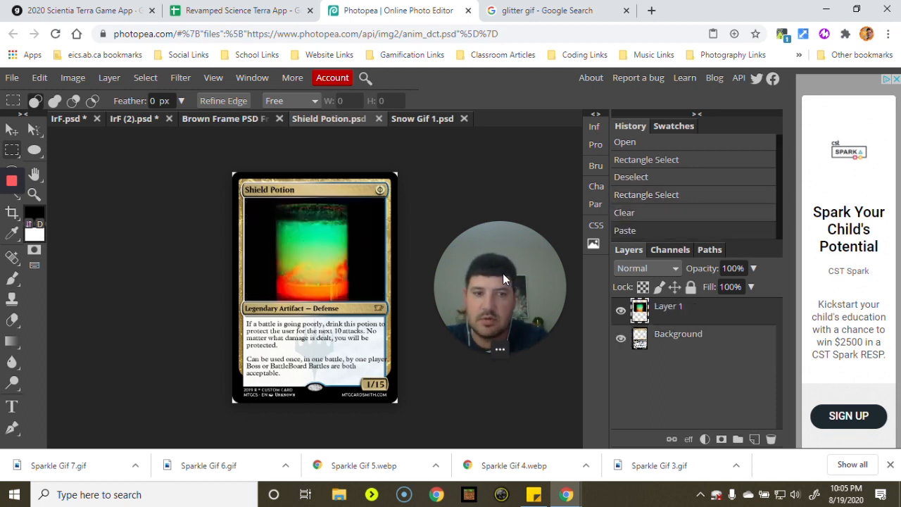
# Step: Toggle the Background layer's visibility to check the separated potion artwork, leaving the layer visible
pyautogui.click(621, 340)
pyautogui.click(621, 341)
pyautogui.click(621, 341)
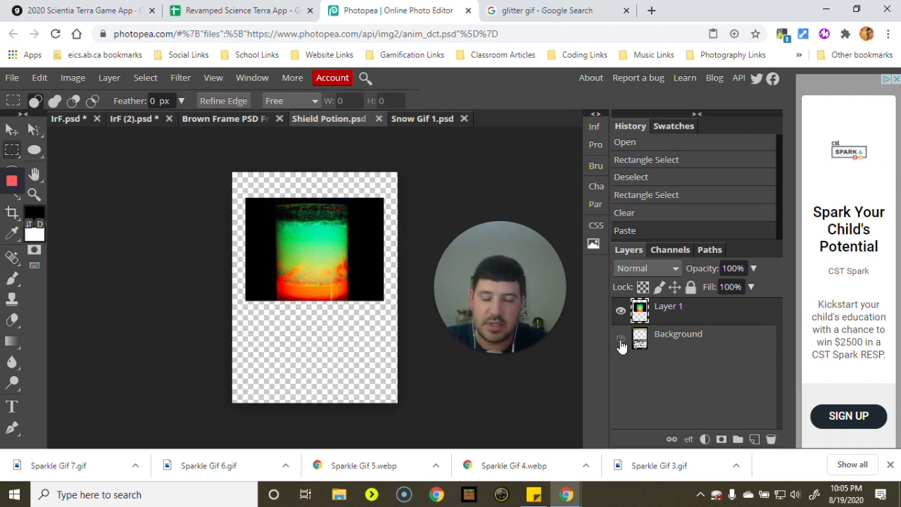
pyautogui.click(621, 340)
pyautogui.click(621, 341)
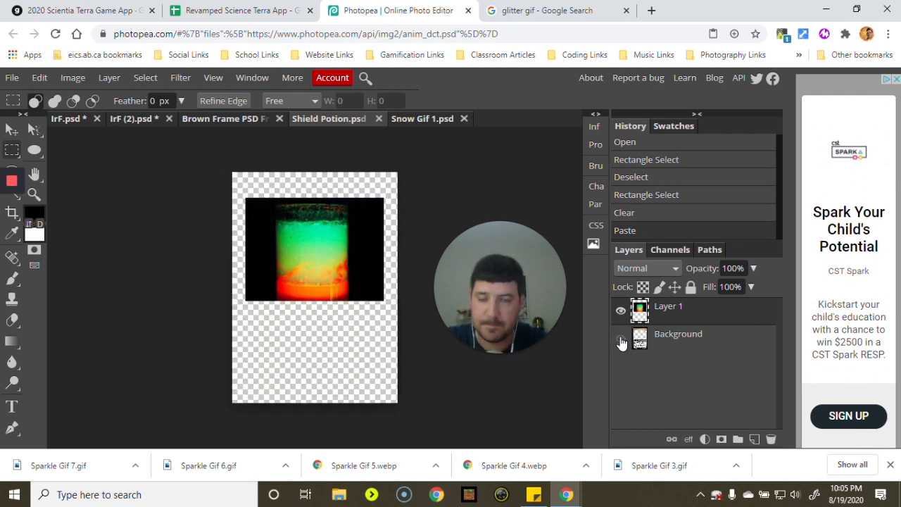
pyautogui.click(621, 341)
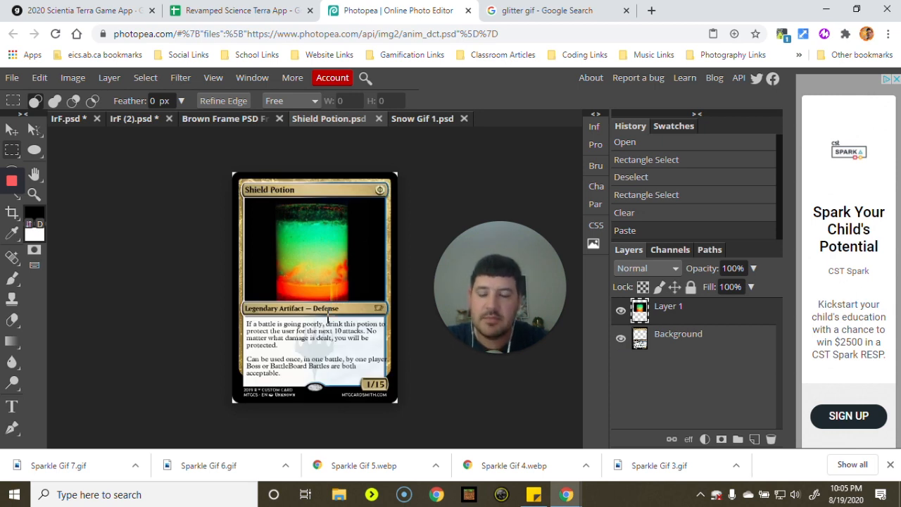
# Step: Review the Snow Gif 1, Shield Potion and Brown Frame documents, ending on Snow Gif 1
pyautogui.click(442, 118)
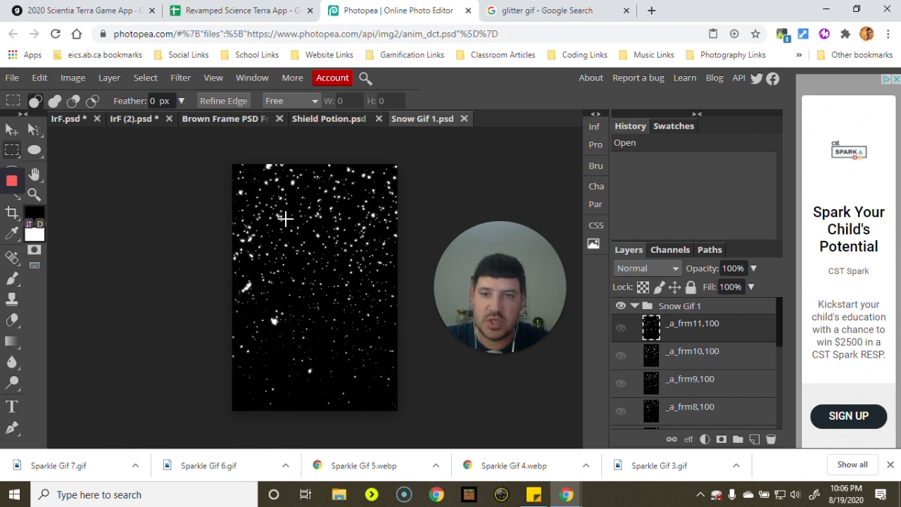
pyautogui.click(310, 119)
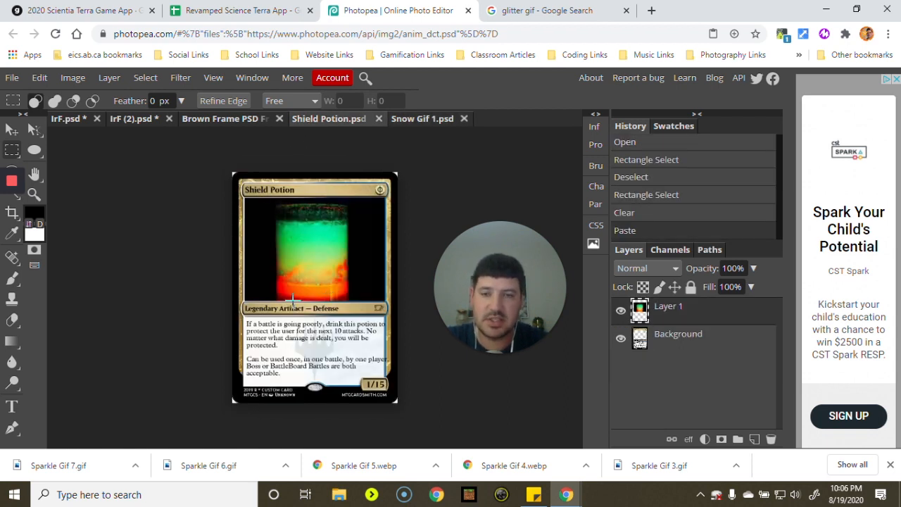
pyautogui.click(218, 119)
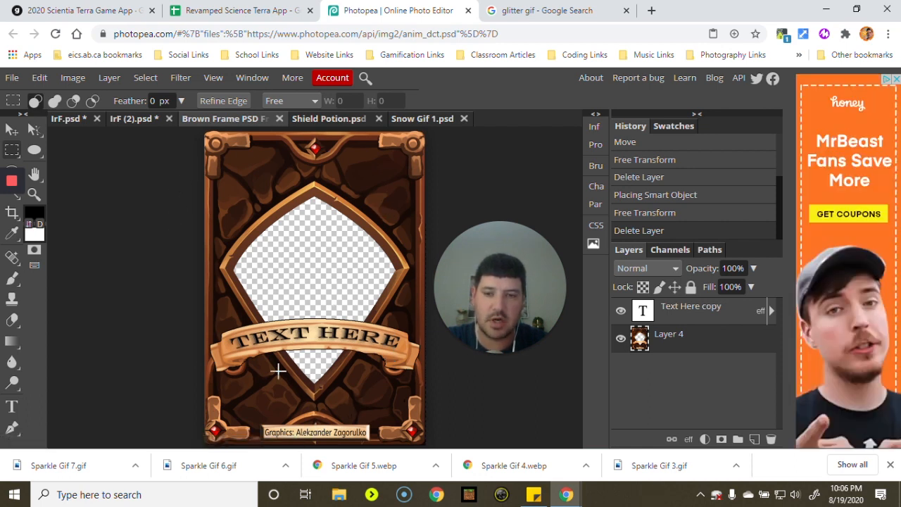
pyautogui.click(323, 122)
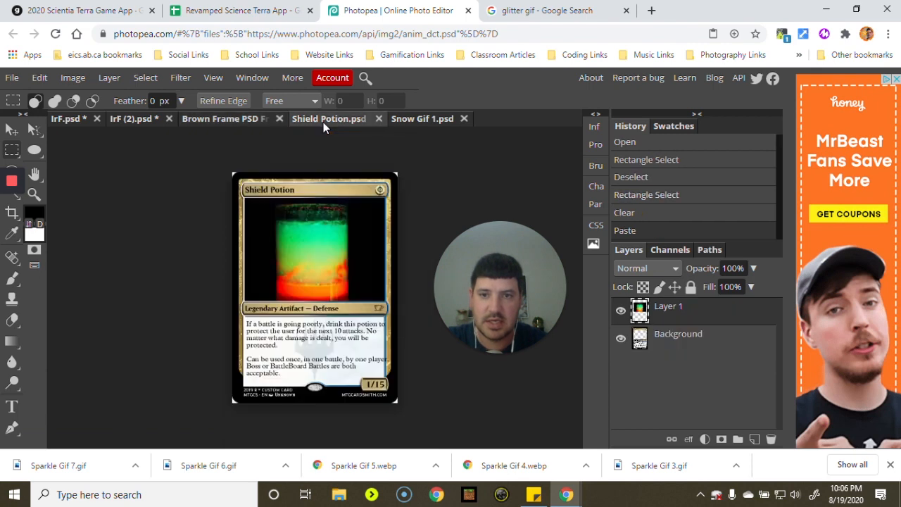
pyautogui.click(424, 125)
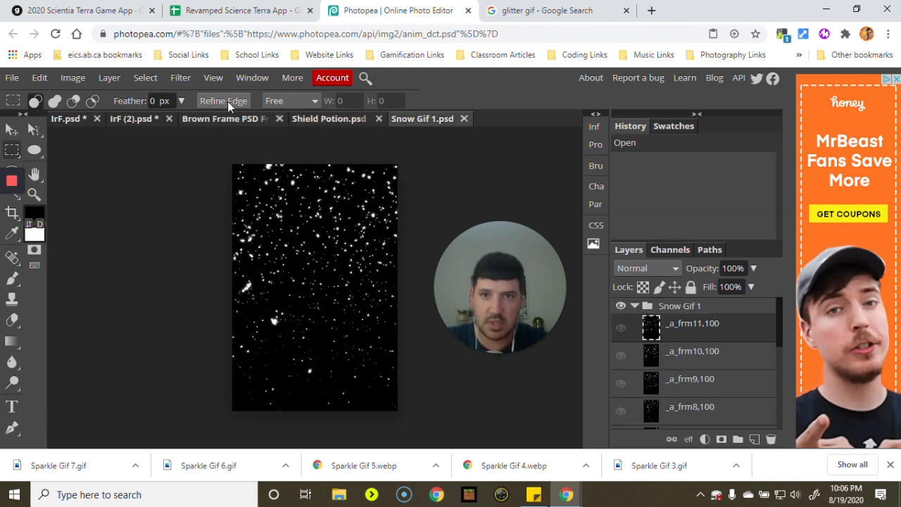
# Step: Try to warp the _a_frm11,100 layer of Snow Gif 1 with Free Transform
pyautogui.click(12, 77)
pyautogui.click(39, 78)
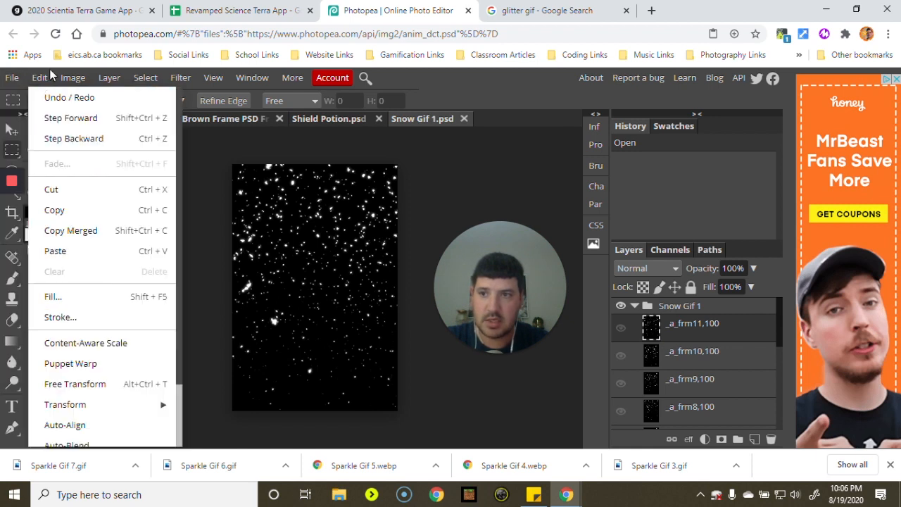
pyautogui.click(101, 383)
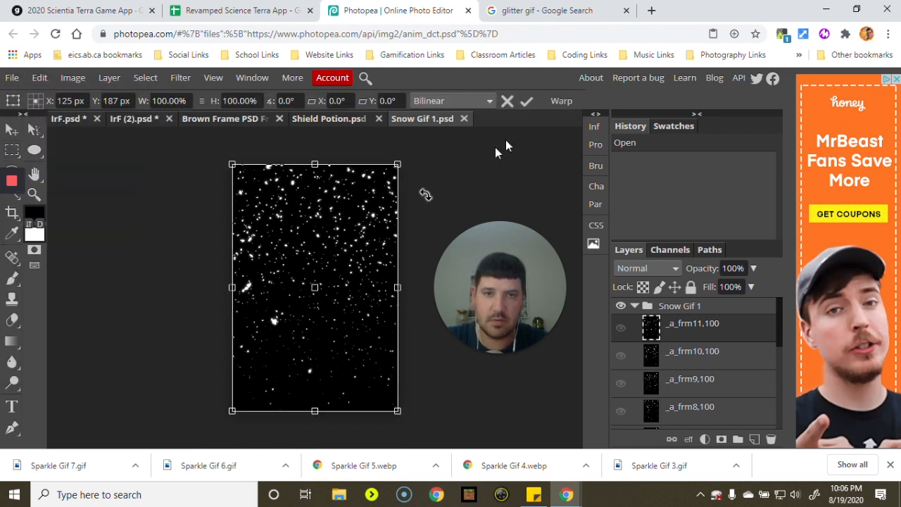
pyautogui.click(561, 101)
pyautogui.moveTo(387, 187); pyautogui.dragTo(381, 219)
pyautogui.press('Escape')
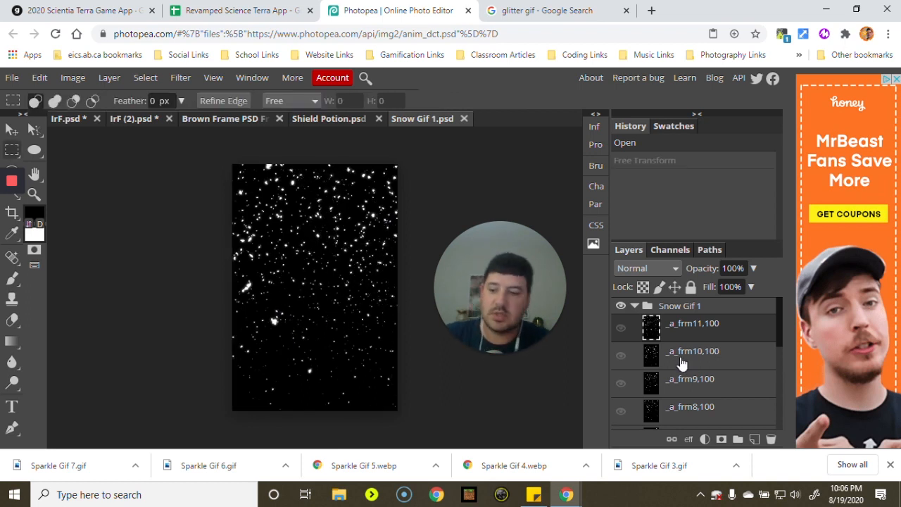
pyautogui.click(683, 407)
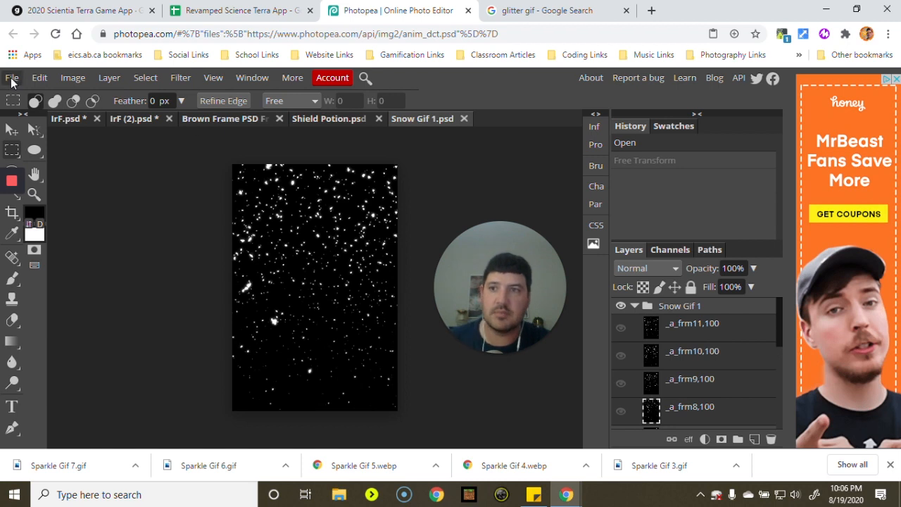
pyautogui.click(40, 77)
pyautogui.moveTo(91, 412)
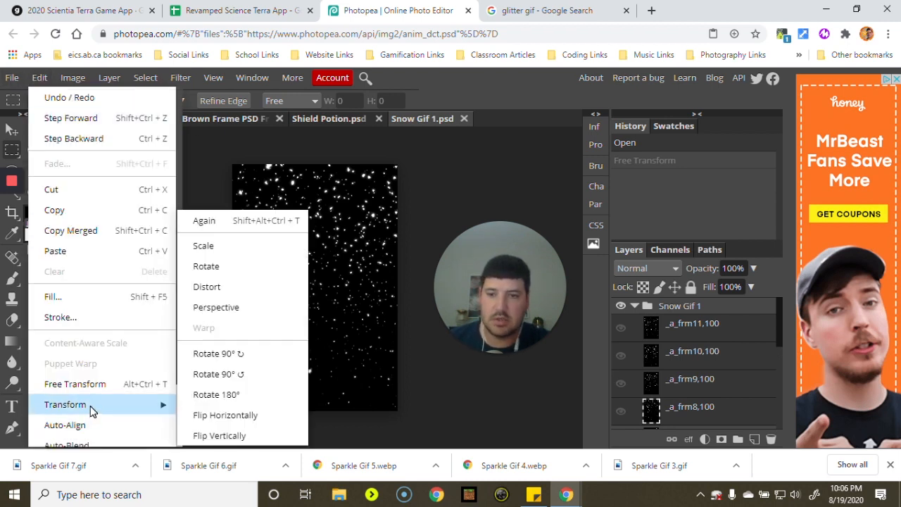
pyautogui.scroll(-3, 748, 366)
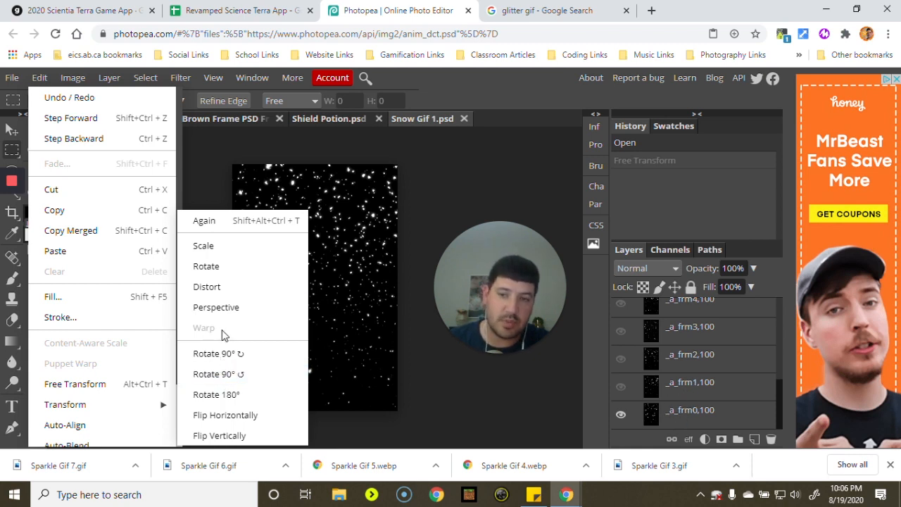
pyautogui.click(446, 236)
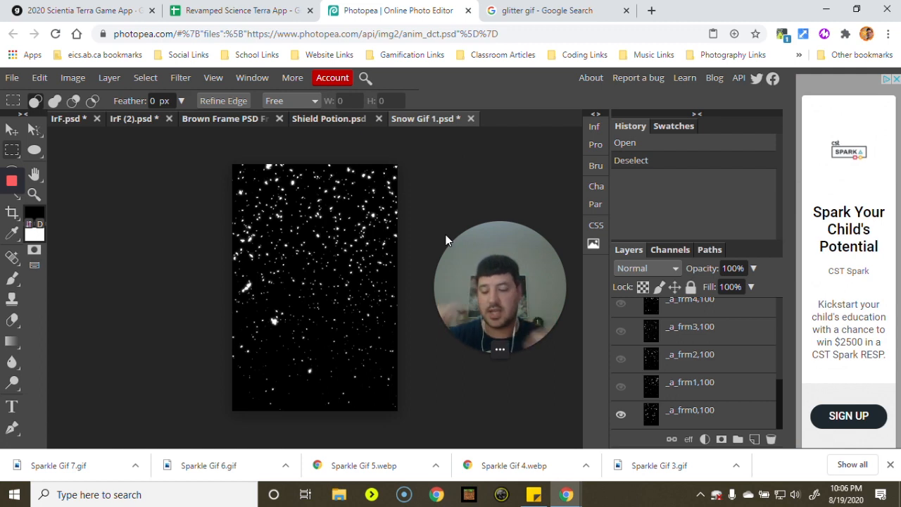
# Step: Duplicate the potion artwork in Layer 1 of Shield Potion.psd into Snow Gif 1.psd, leaving the source's Background layer visible
pyautogui.click(329, 118)
pyautogui.click(621, 341)
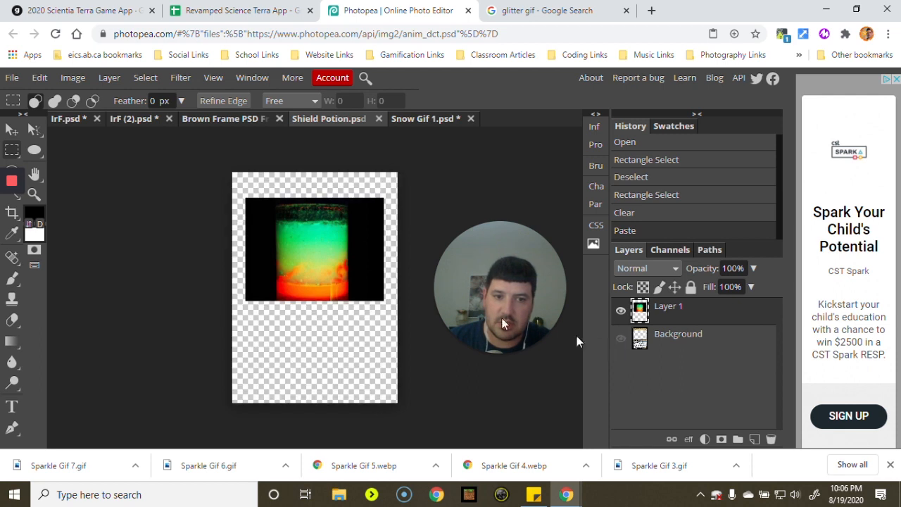
pyautogui.click(622, 342)
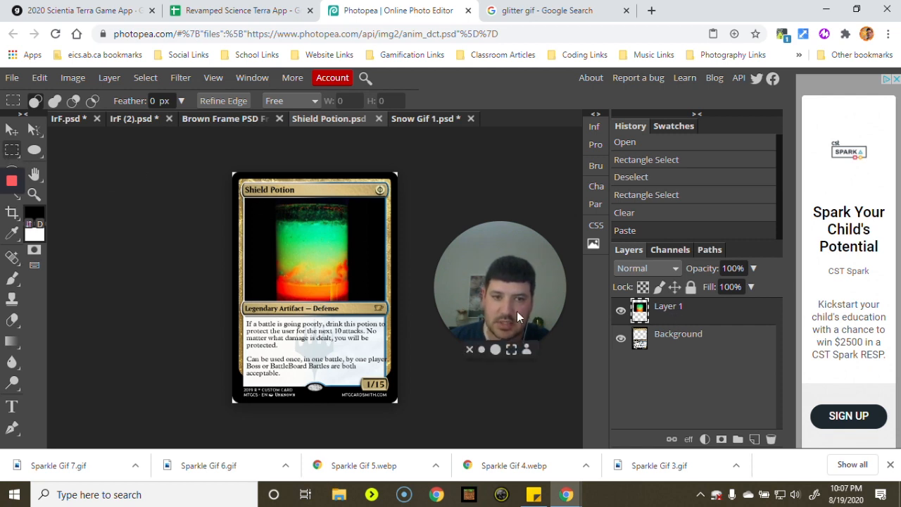
pyautogui.rightClick(677, 317)
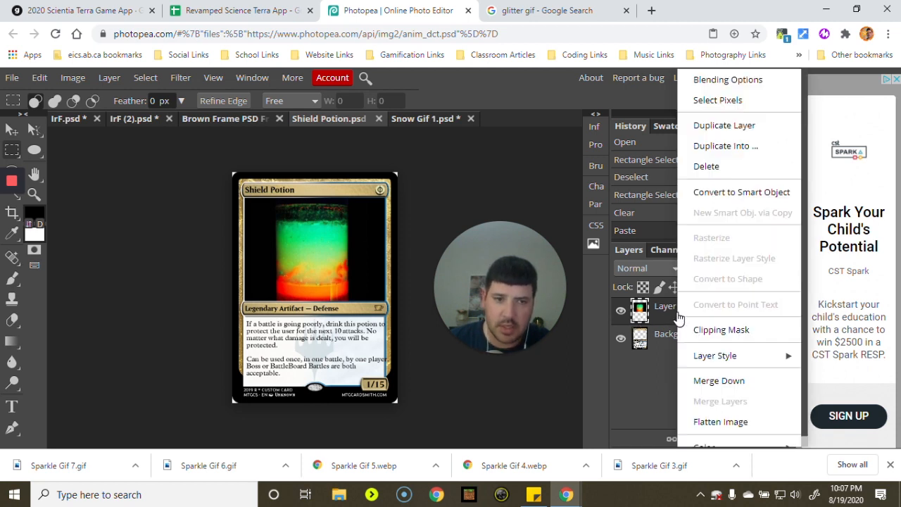
pyautogui.click(703, 150)
pyautogui.click(262, 206)
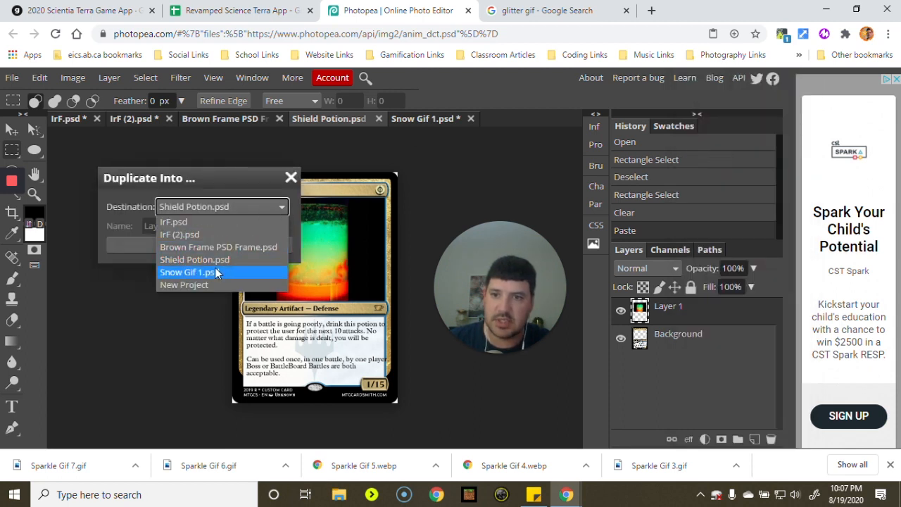
pyautogui.click(207, 273)
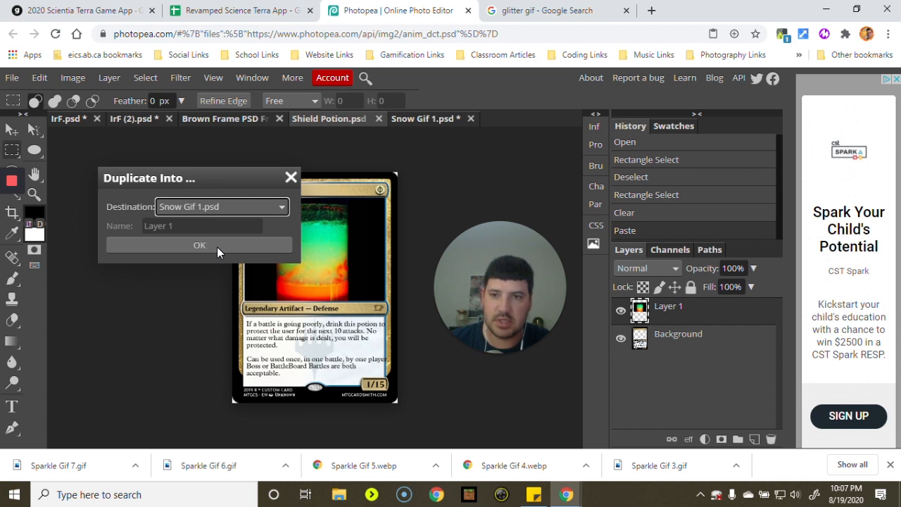
pyautogui.click(217, 247)
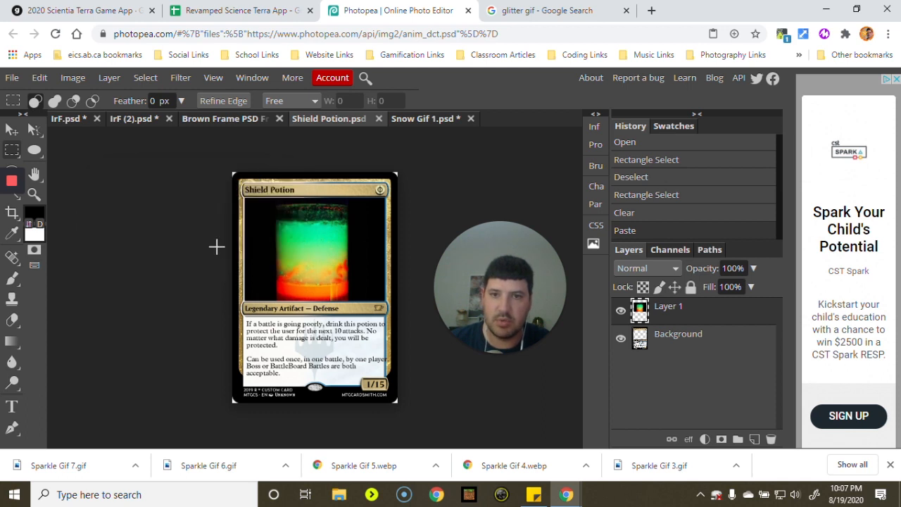
# Step: Move the duplicated potion artwork in Snow Gif 1 so the bottle sits horizontally centred on the canvas
pyautogui.click(431, 120)
pyautogui.click(12, 130)
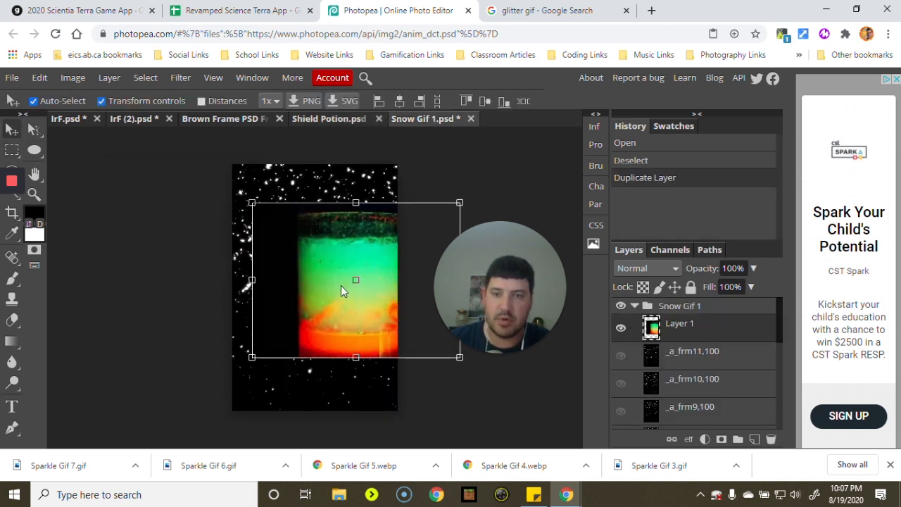
pyautogui.moveTo(340, 285); pyautogui.dragTo(319, 288)
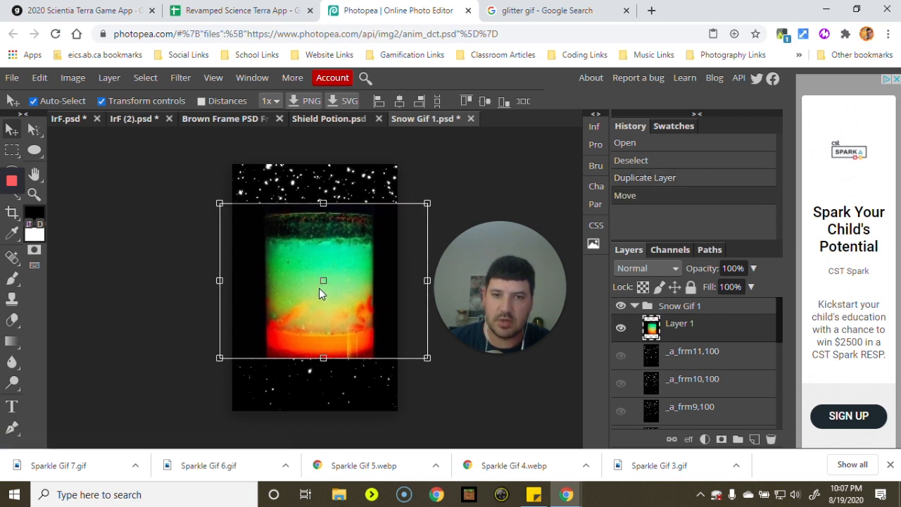
# Step: Move Layer 1 out of the Snow Gif 1 folder and place it beneath the folder
pyautogui.click(635, 307)
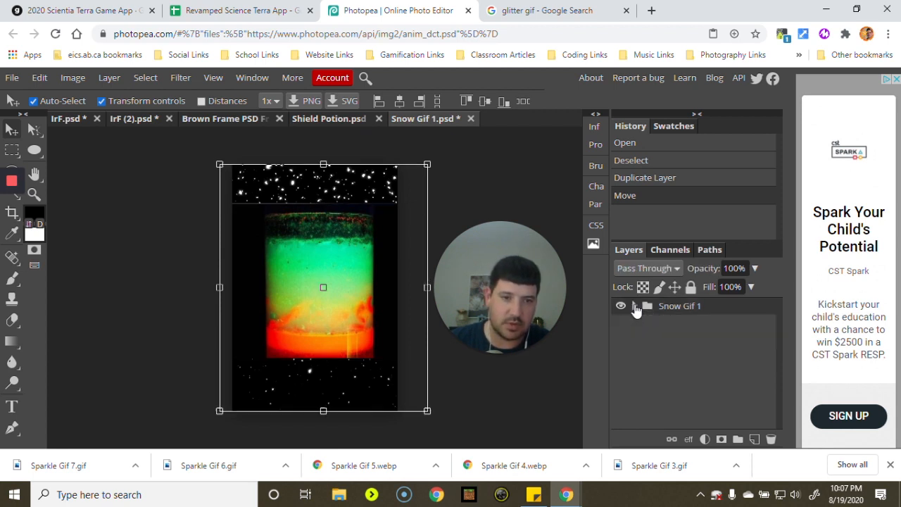
pyautogui.click(634, 307)
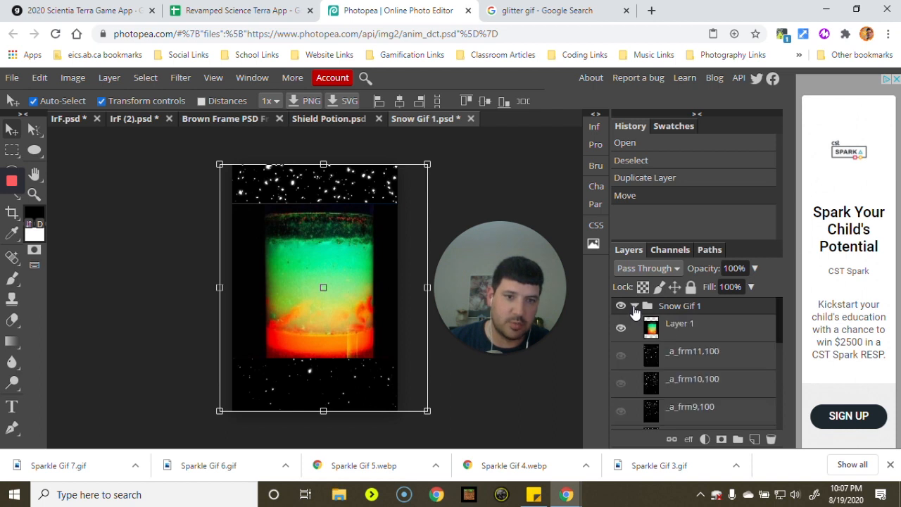
pyautogui.moveTo(681, 332); pyautogui.dragTo(643, 351)
pyautogui.click(634, 335)
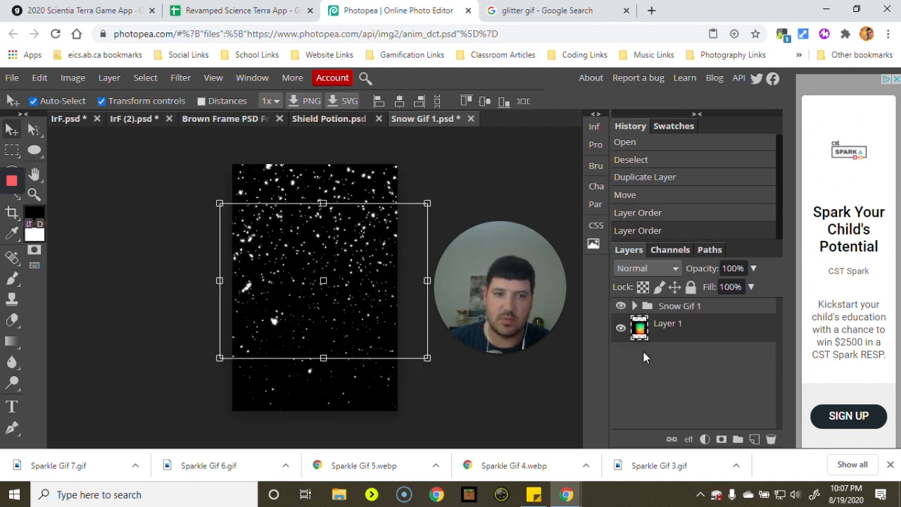
# Step: Select all the snow frame layers from _a_frm11,100 to _a_frm0,100 and lower their opacity to 41%
pyautogui.click(635, 306)
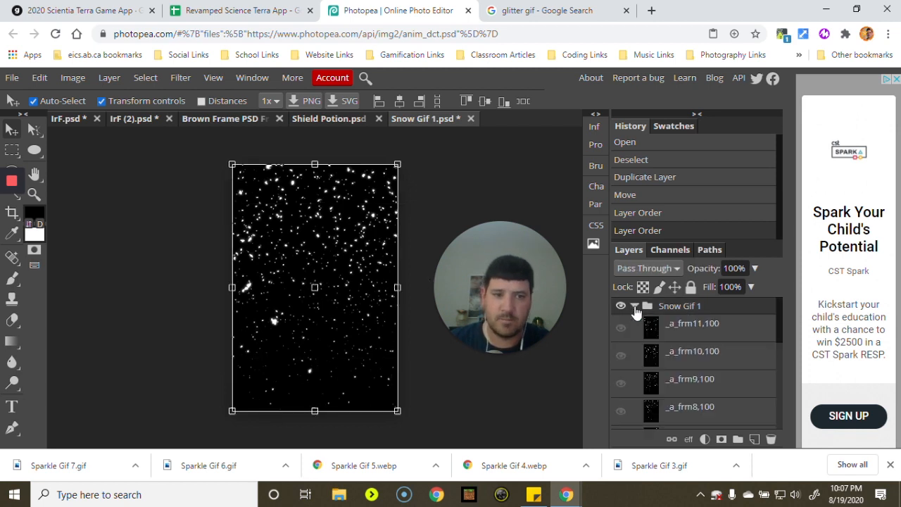
pyautogui.click(693, 334)
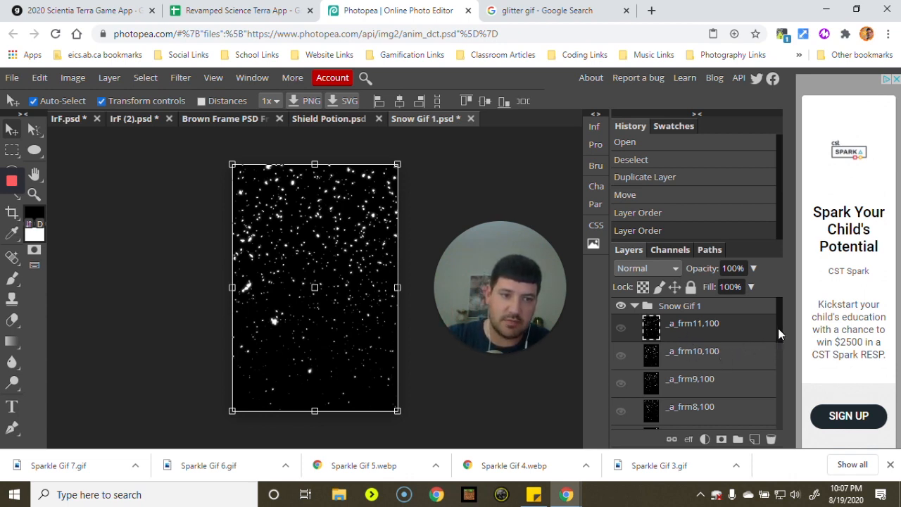
pyautogui.moveTo(778, 334); pyautogui.dragTo(778, 407)
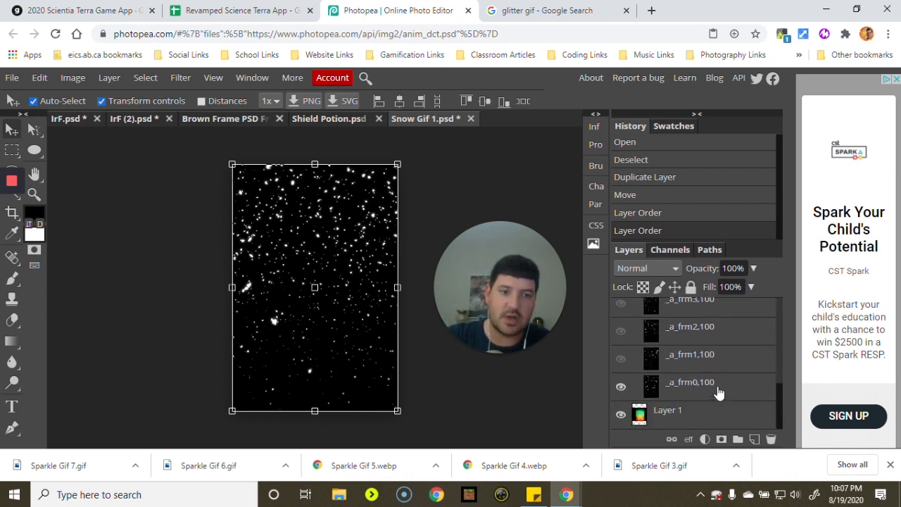
pyautogui.scroll(4, 777, 410)
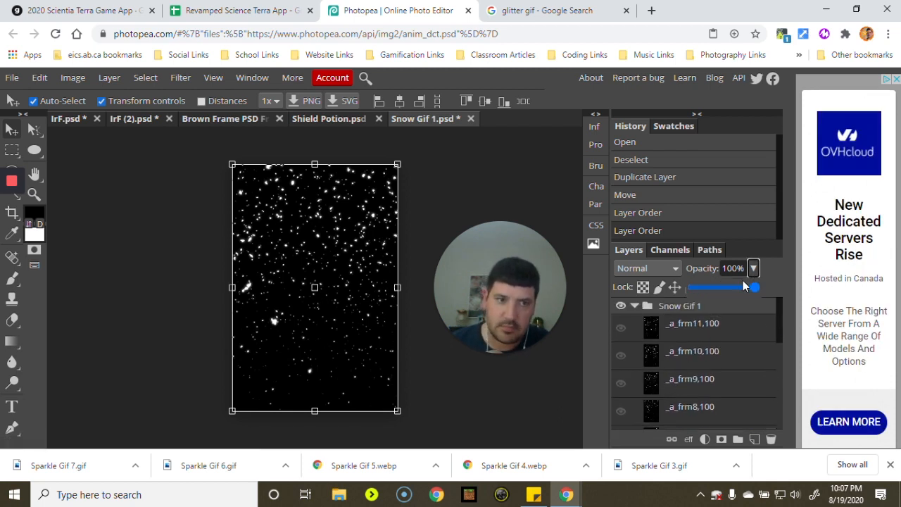
pyautogui.moveTo(740, 287); pyautogui.dragTo(716, 293)
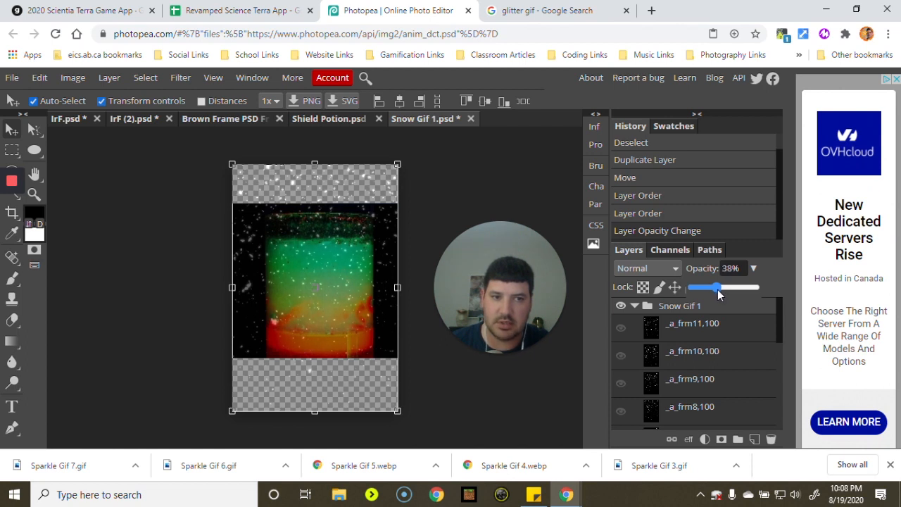
pyautogui.moveTo(719, 290); pyautogui.dragTo(718, 289)
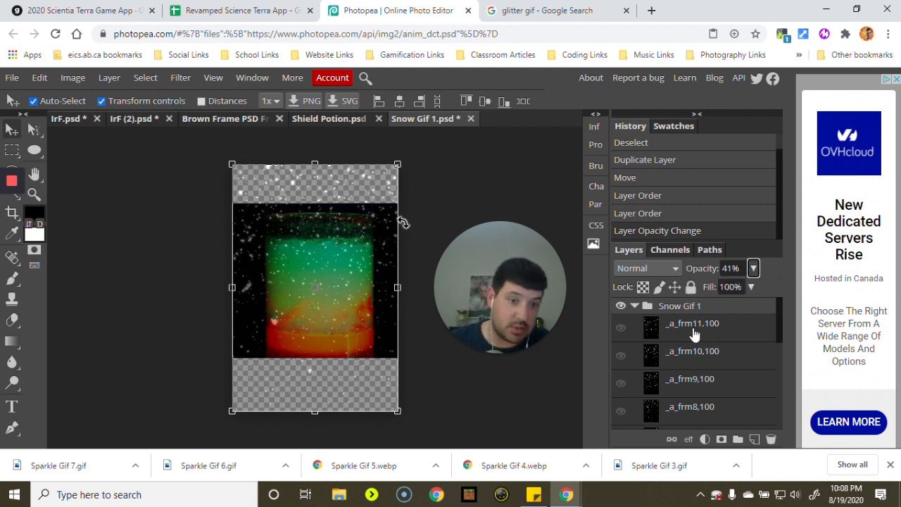
# Step: Shrink the selected snow frames to fit over the potion bottle, about 161 px wide and 218 px high
pyautogui.moveTo(315, 164); pyautogui.dragTo(310, 221)
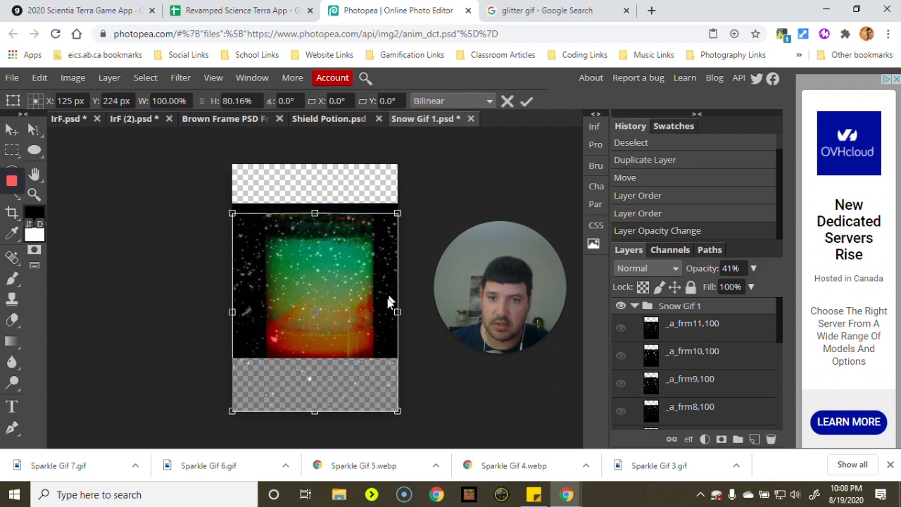
pyautogui.moveTo(397, 311); pyautogui.dragTo(373, 311)
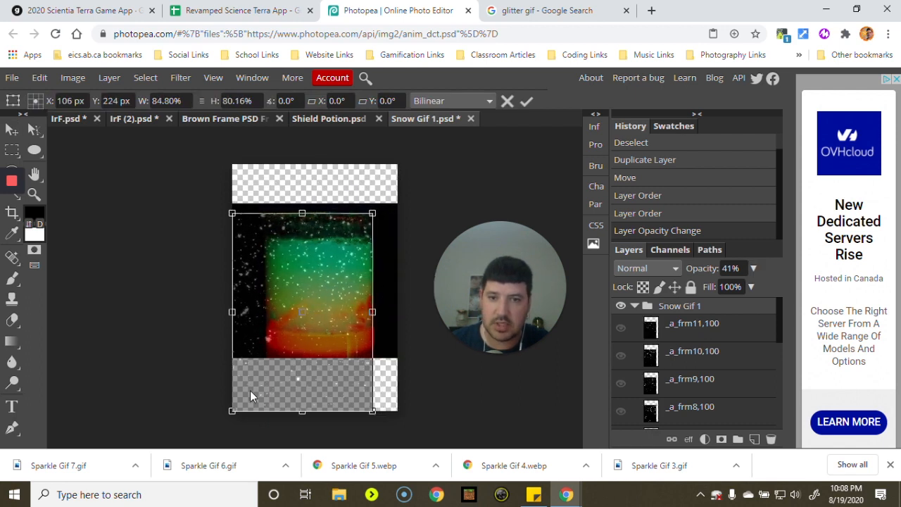
pyautogui.moveTo(302, 415); pyautogui.dragTo(302, 358)
pyautogui.moveTo(232, 286); pyautogui.dragTo(266, 290)
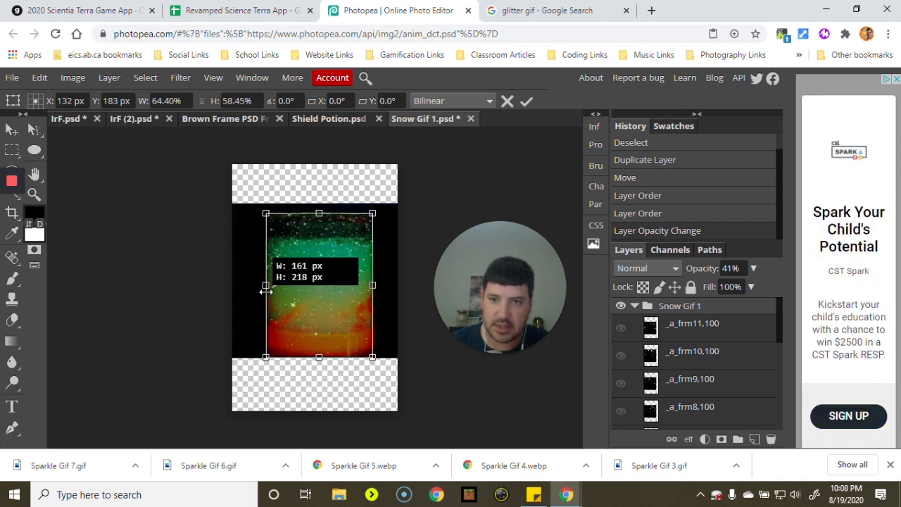
pyautogui.click(527, 101)
pyautogui.click(448, 409)
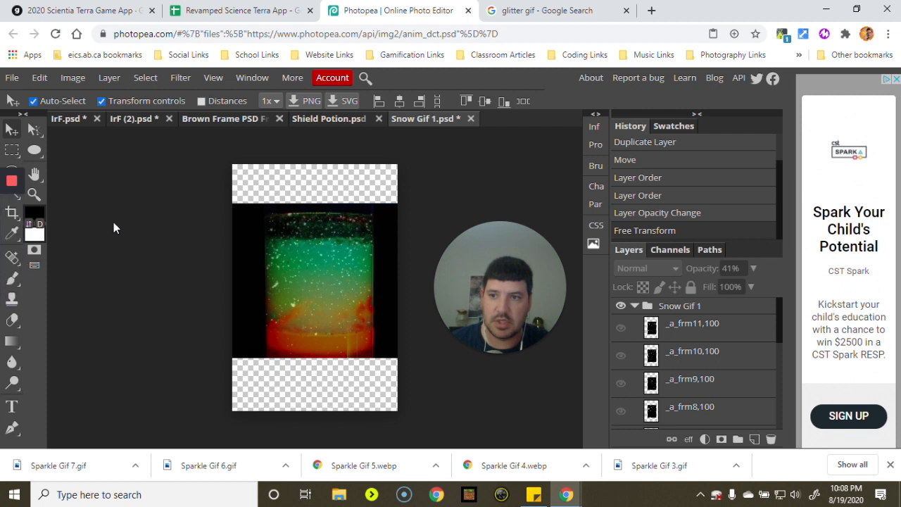
pyautogui.click(12, 238)
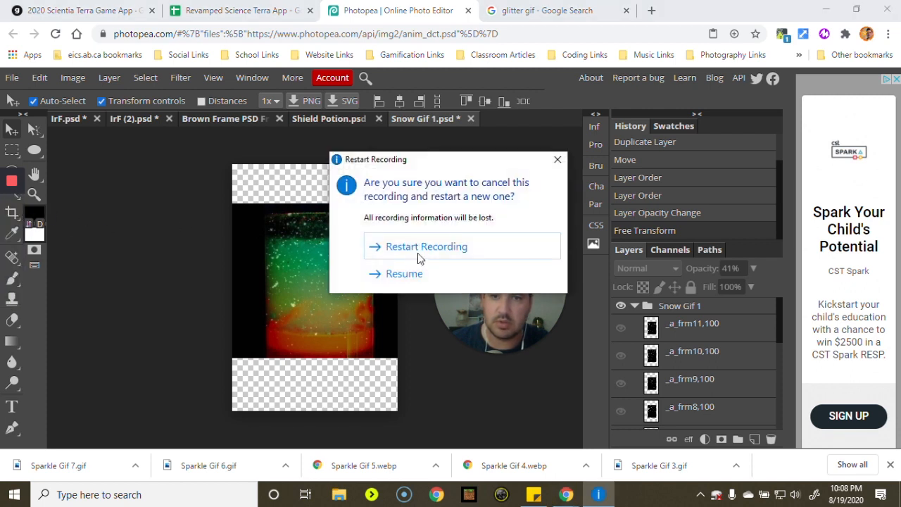
pyautogui.click(405, 274)
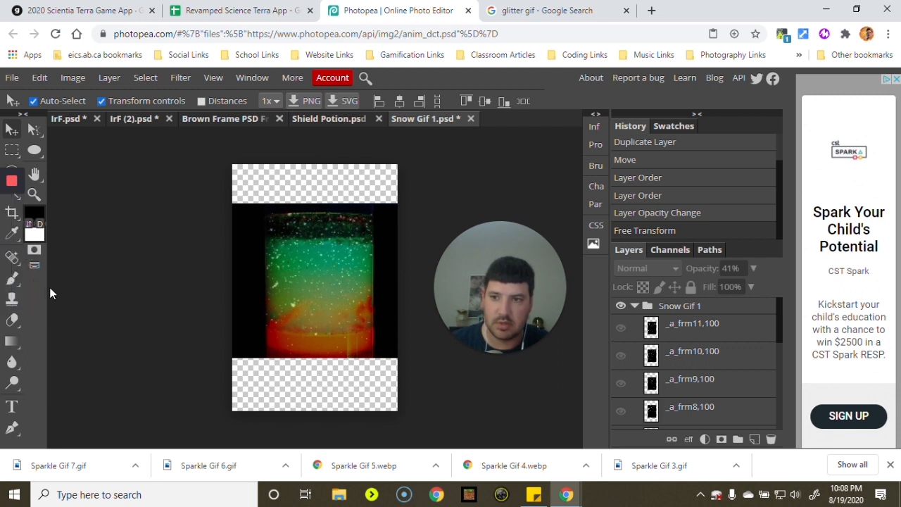
# Step: Crop the Snow Gif 1 canvas to the potion artwork with the Crop Tool, about 250 by 232 px
pyautogui.moveTo(17, 210)
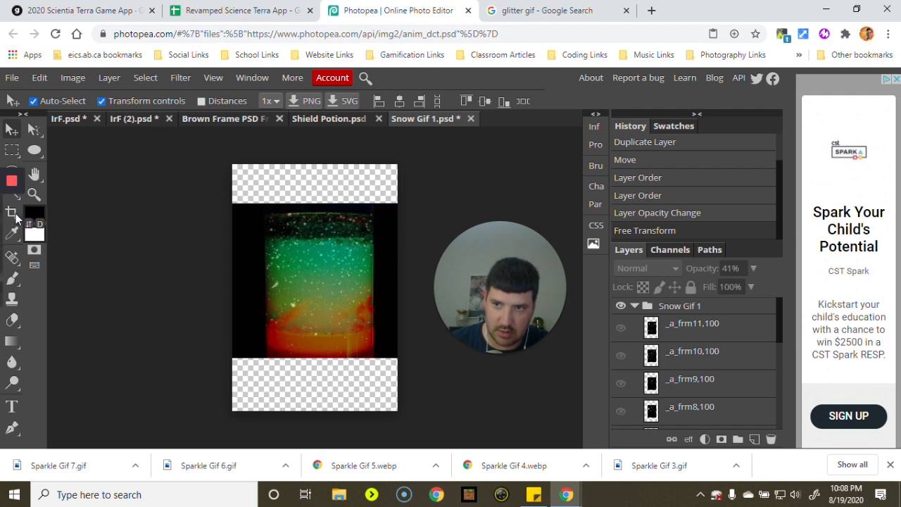
pyautogui.click(39, 79)
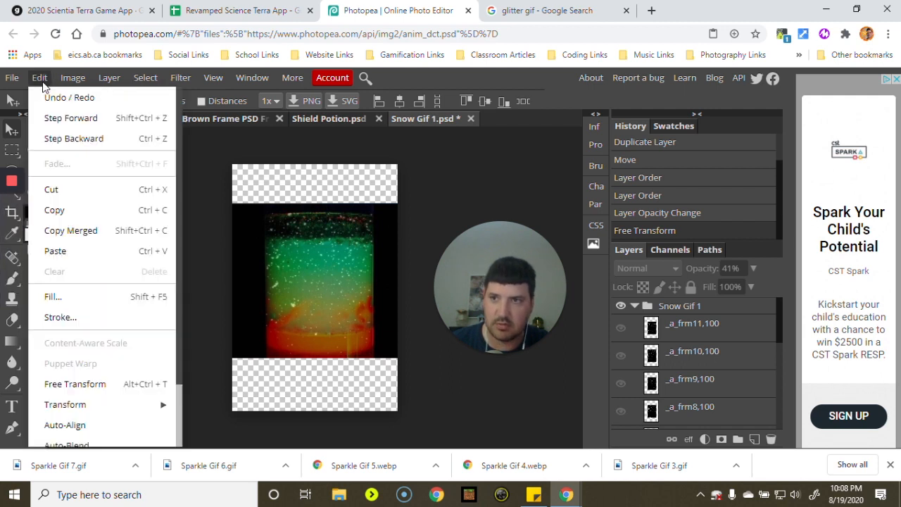
pyautogui.click(370, 80)
pyautogui.write('crop')
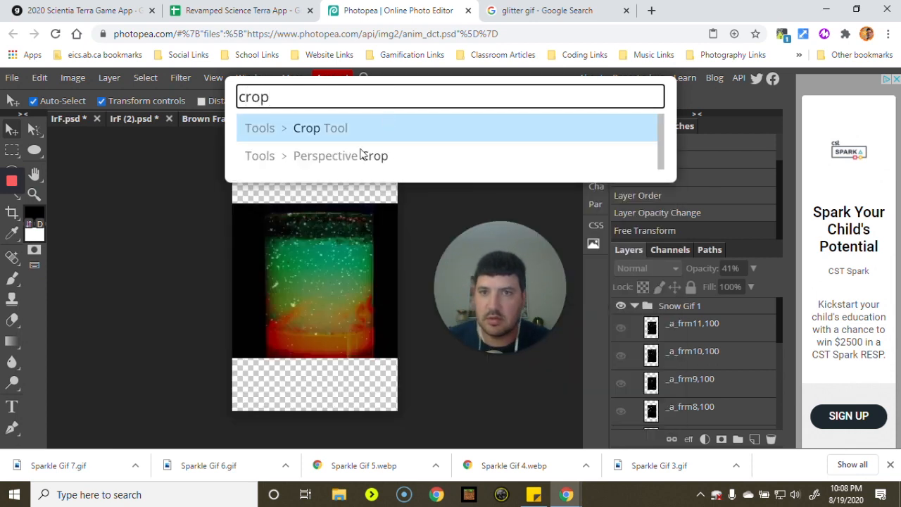
pyautogui.click(322, 126)
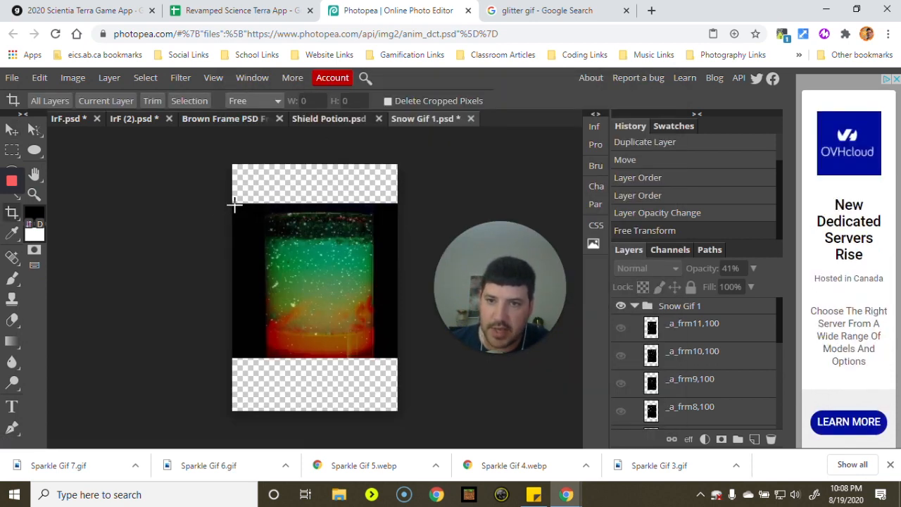
pyautogui.moveTo(233, 203); pyautogui.dragTo(397, 357)
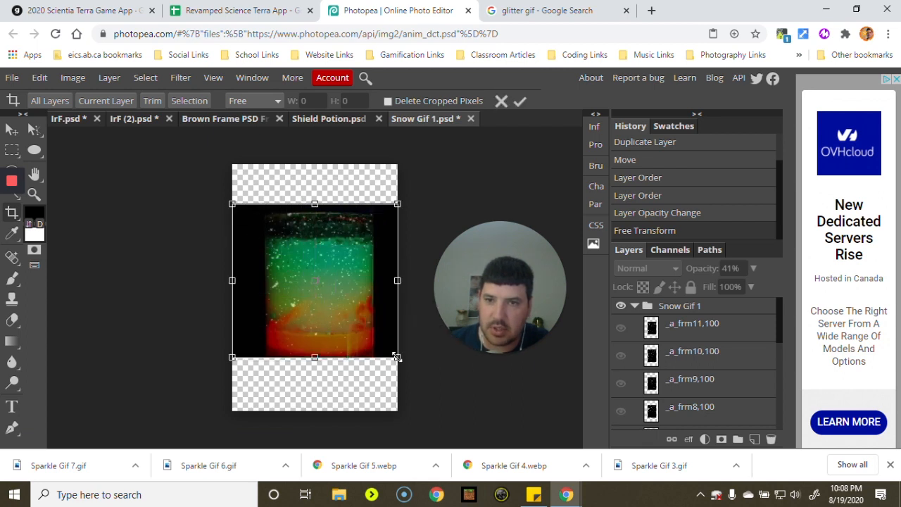
pyautogui.click(520, 102)
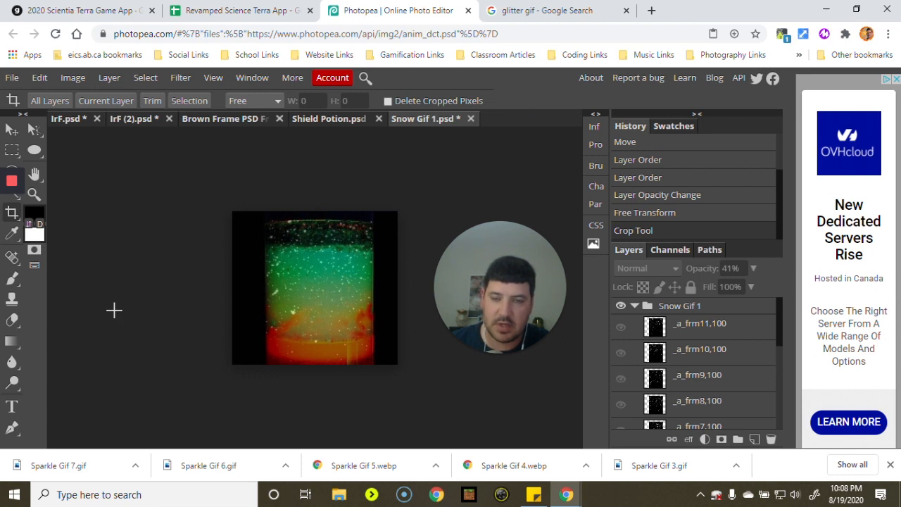
# Step: Preview the animation in the GIF export settings and leave without saving
pyautogui.click(13, 78)
pyautogui.moveTo(49, 277)
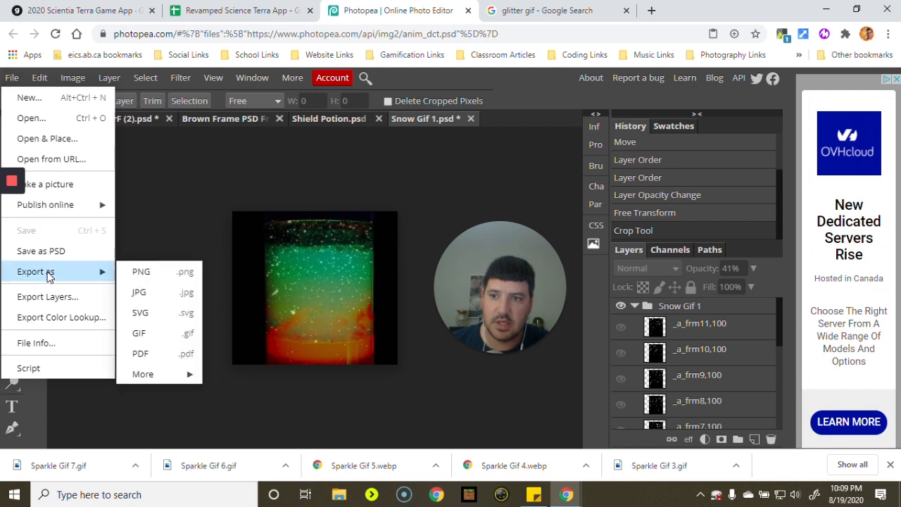
pyautogui.click(153, 337)
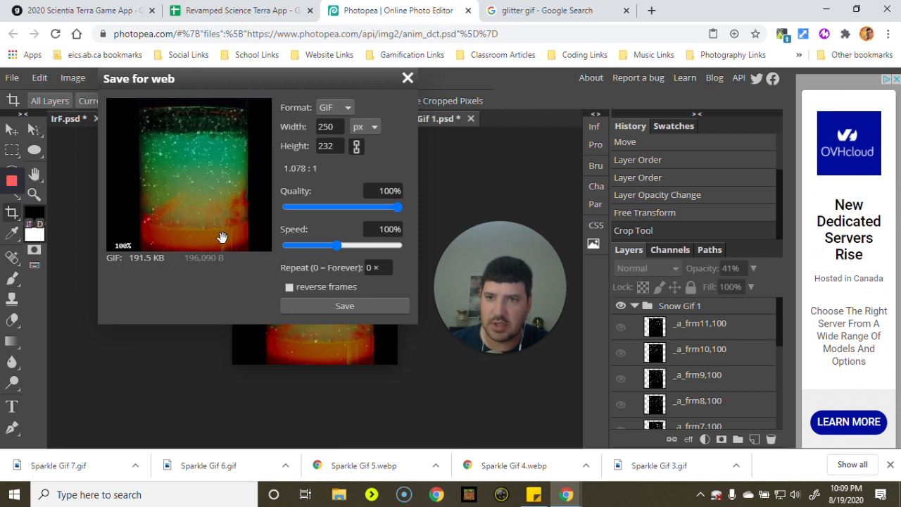
pyautogui.click(407, 79)
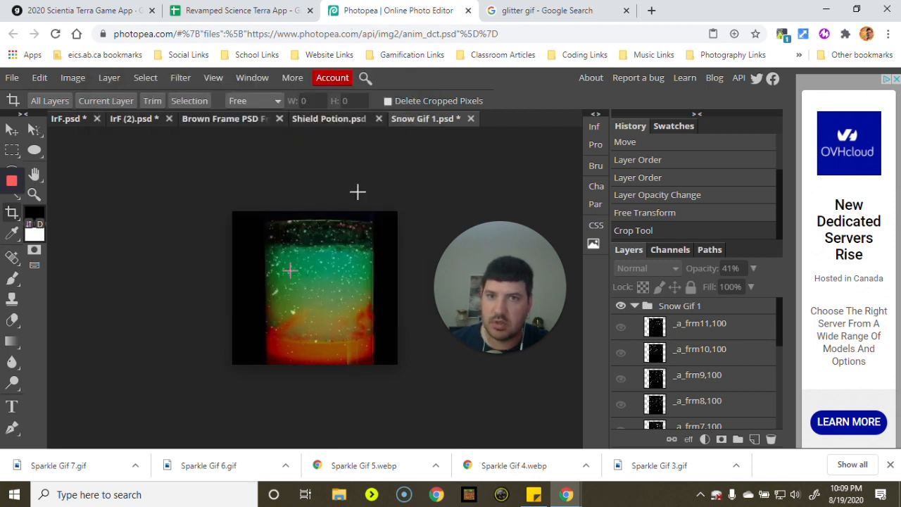
# Step: Select the snow frames _a_frm11,100 to _a_frm0,100, rotate them about -179.9° and reduce their height to 89.40% to clear the bottle's lid
pyautogui.click(12, 129)
pyautogui.click(694, 323)
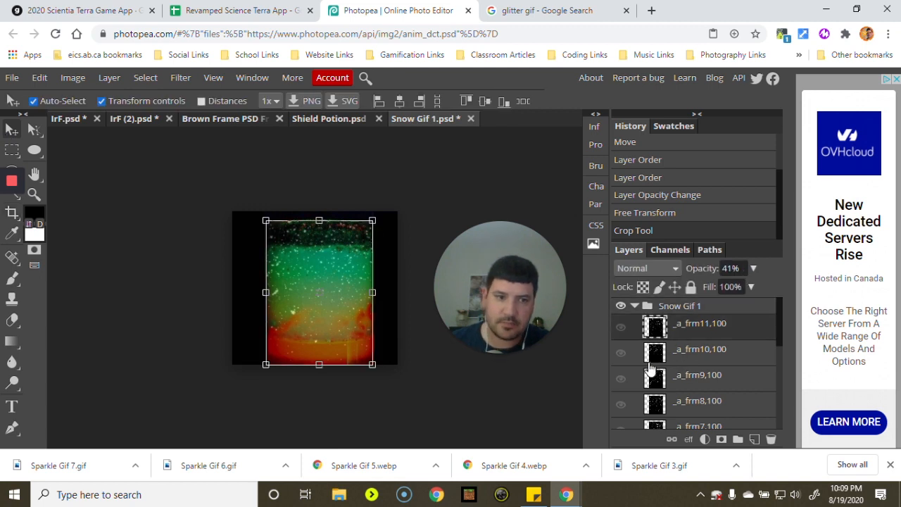
pyautogui.scroll(-3, 704, 407)
pyautogui.click(694, 389)
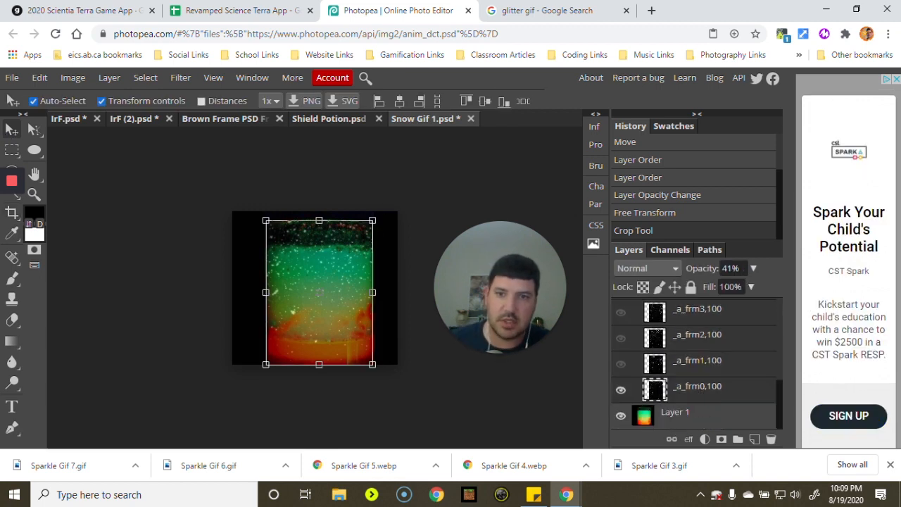
pyautogui.moveTo(376, 221); pyautogui.dragTo(254, 378)
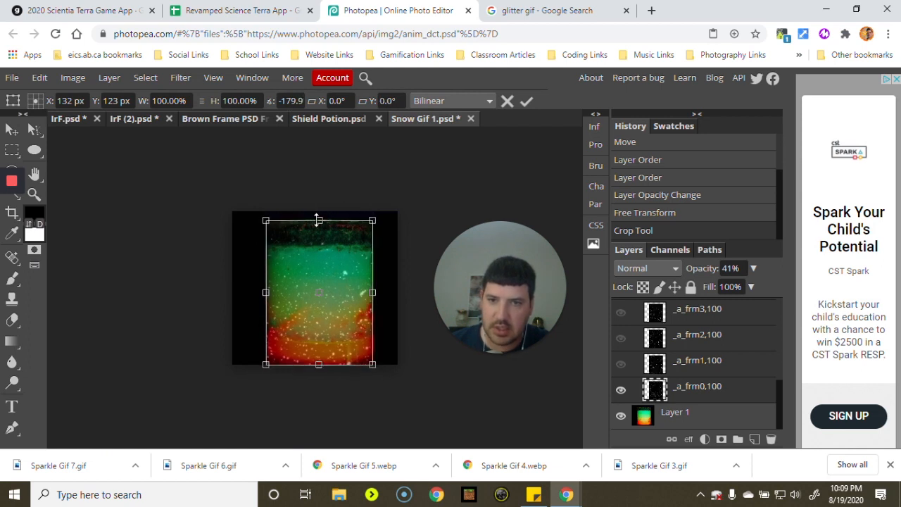
pyautogui.moveTo(318, 220); pyautogui.dragTo(320, 236)
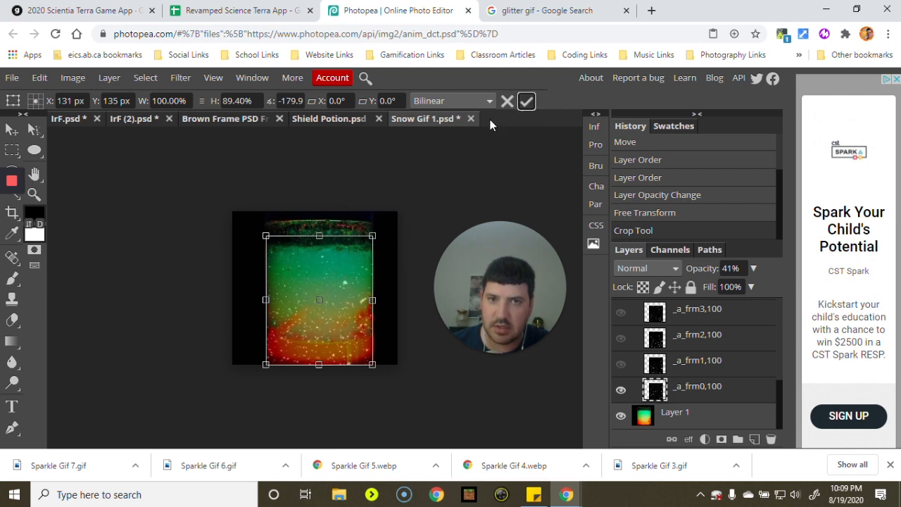
pyautogui.click(526, 101)
# Step: Export the animation as a GIF at 250 by 232 px and view the downloaded Snow Gif 1.gif
pyautogui.click(12, 77)
pyautogui.moveTo(79, 275)
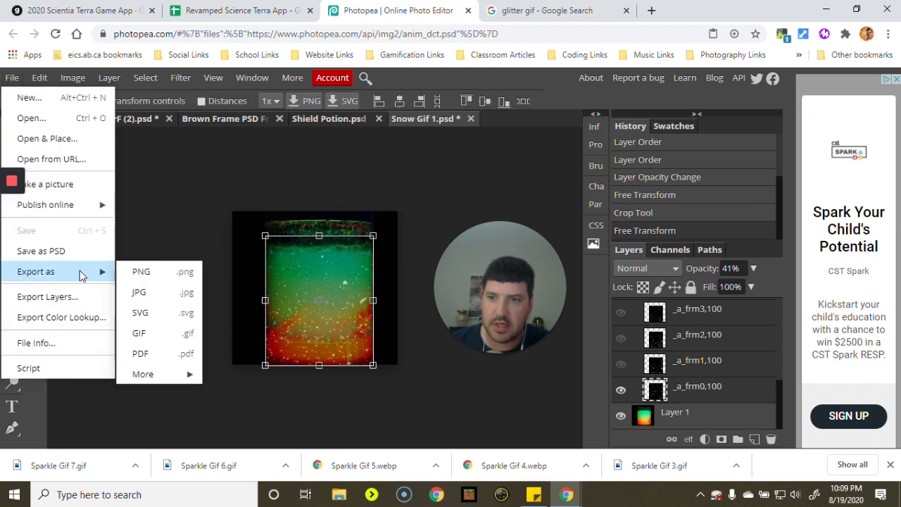
pyautogui.click(157, 335)
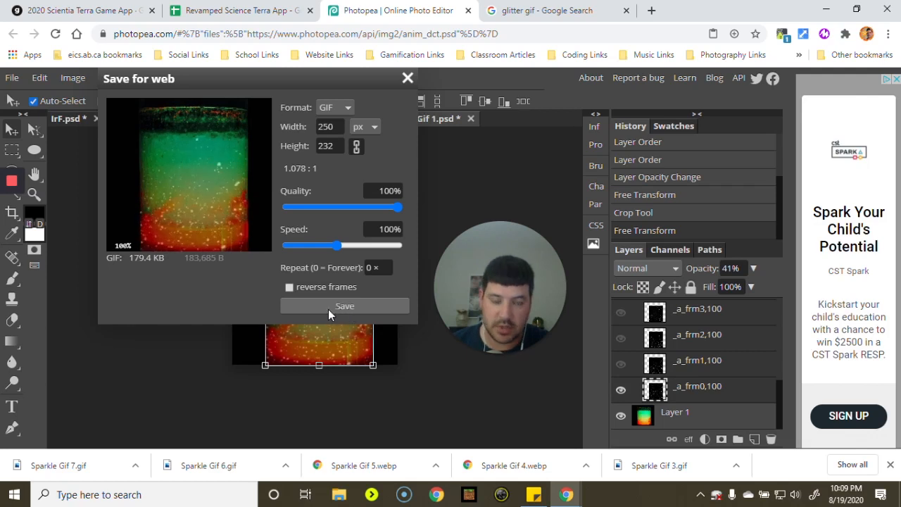
pyautogui.click(356, 306)
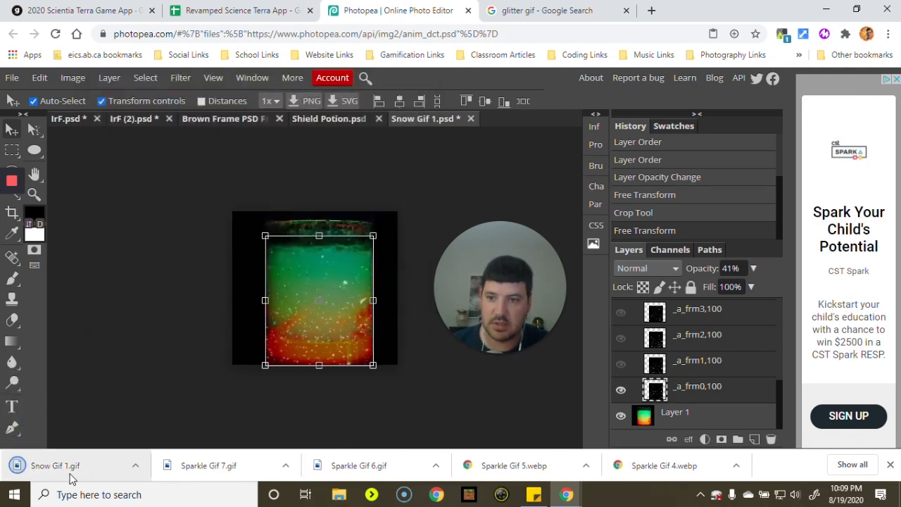
pyautogui.click(69, 466)
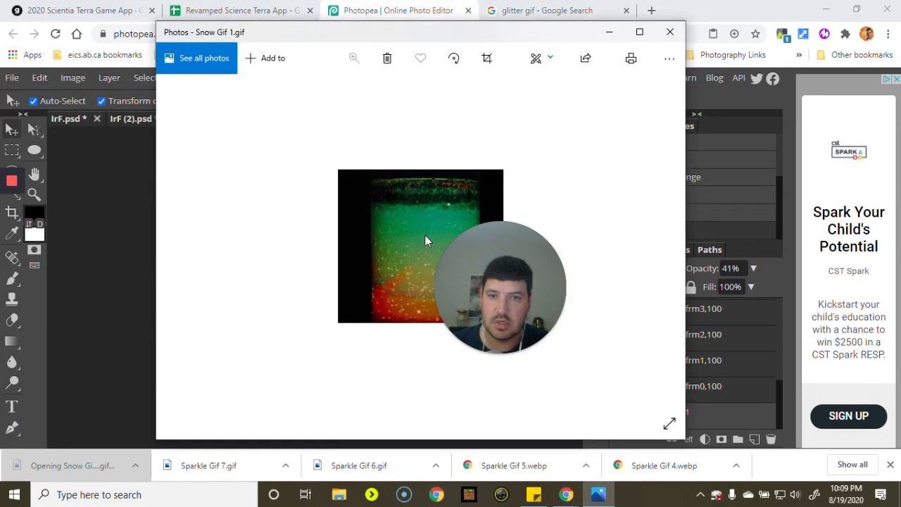
pyautogui.click(672, 35)
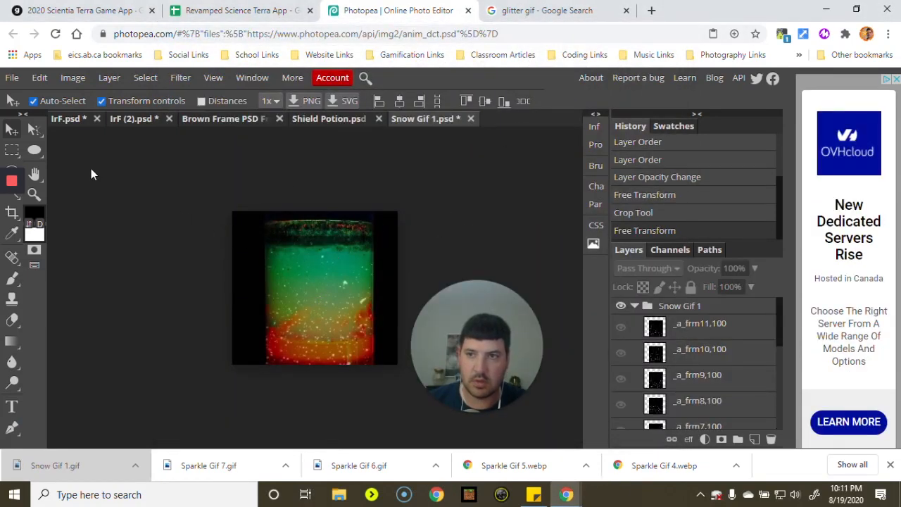
# Step: Open the exported Snow Gif 1.gif from Downloads and close the earlier Snow Gif 1 document
pyautogui.click(12, 77)
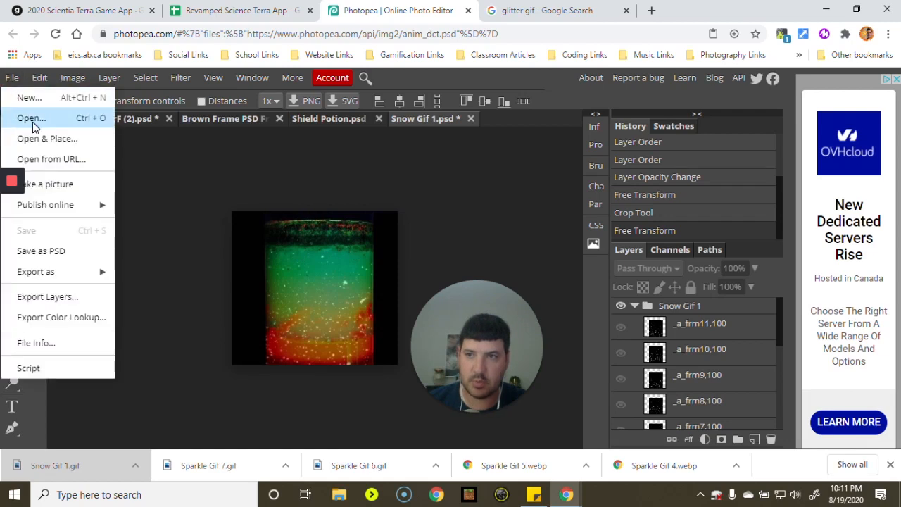
pyautogui.click(31, 118)
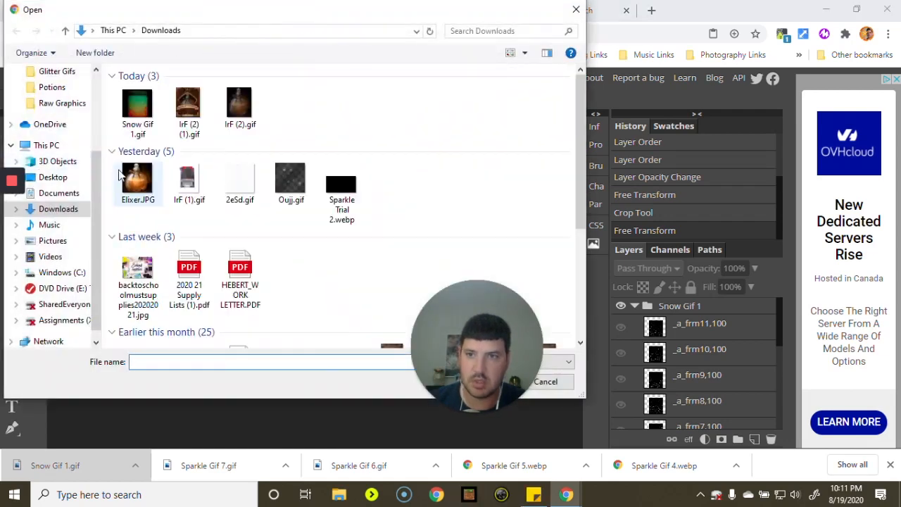
pyautogui.doubleClick(134, 116)
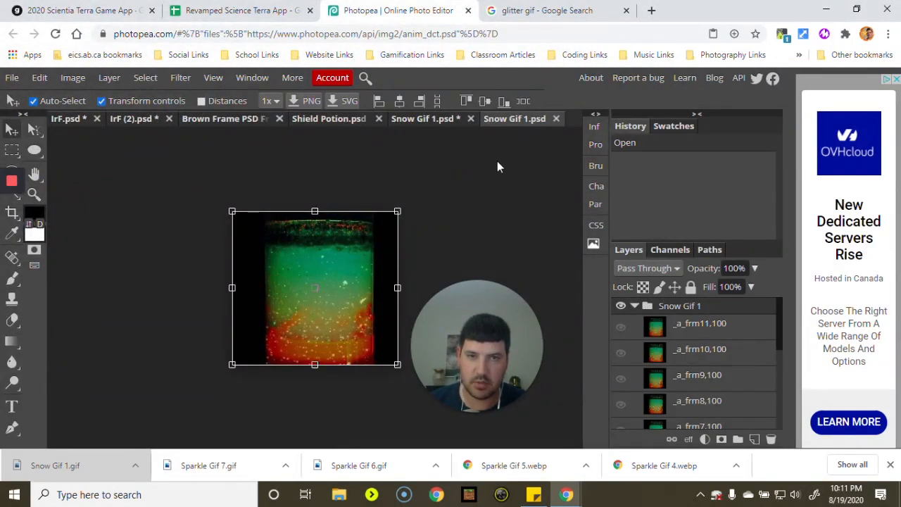
pyautogui.click(471, 118)
pyautogui.press('Return')
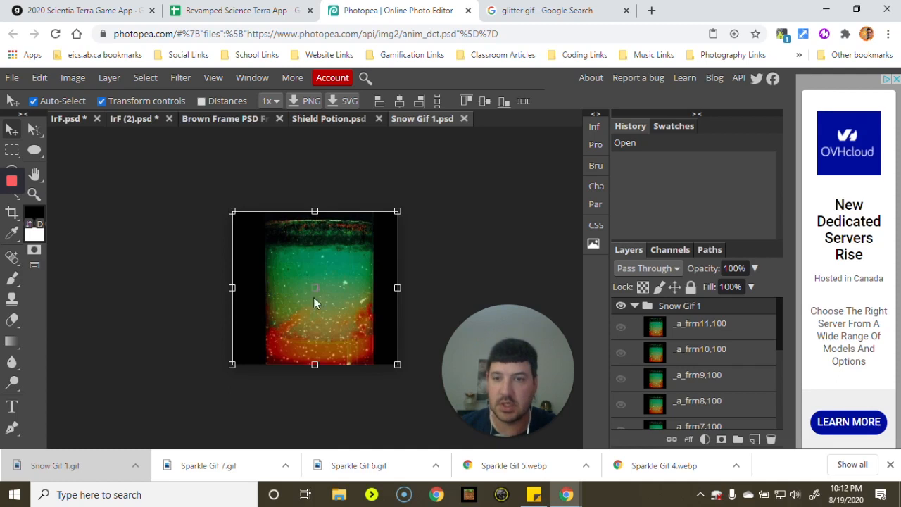
# Step: Resize the Snow Gif 1 image to 450 px wide with its proportions linked
pyautogui.click(41, 79)
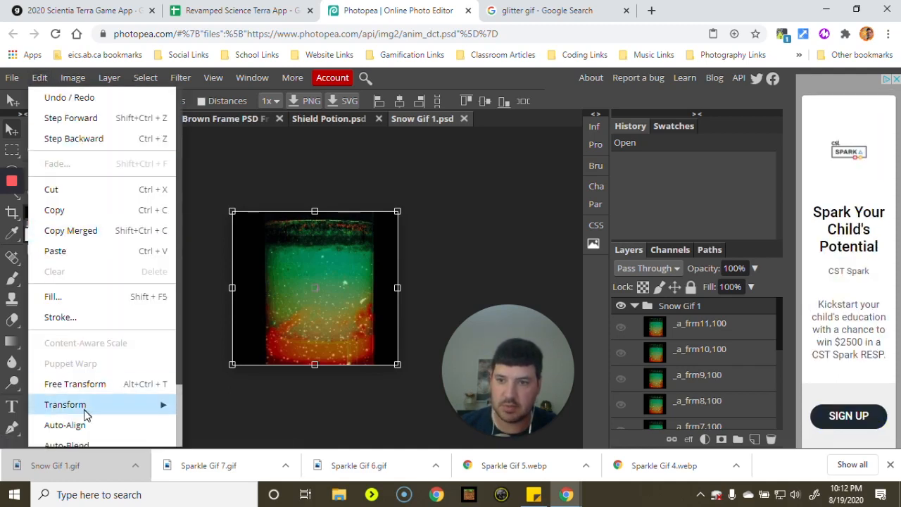
pyautogui.moveTo(72, 78)
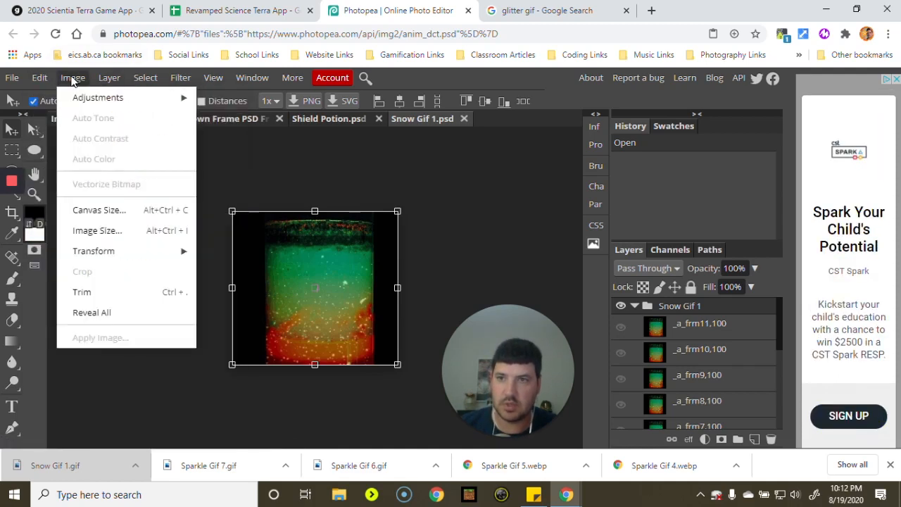
pyautogui.click(107, 233)
pyautogui.doubleClick(152, 206)
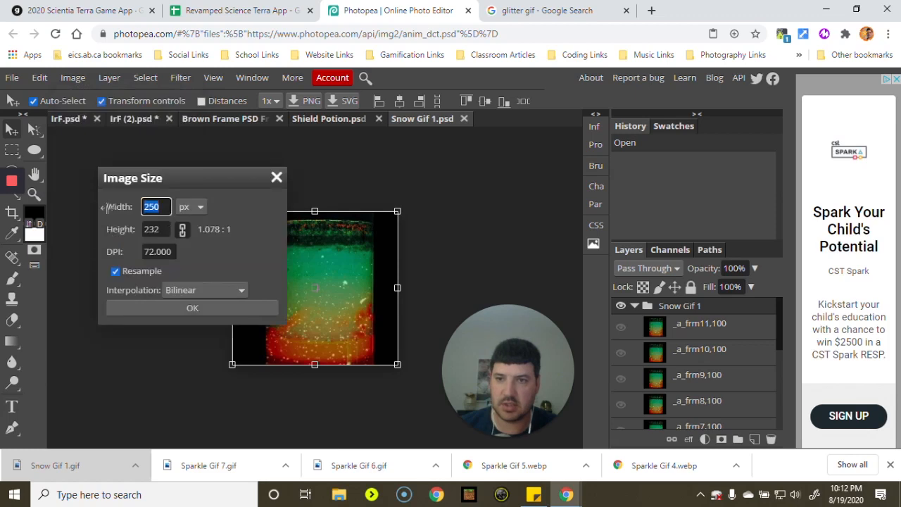
pyautogui.write('450')
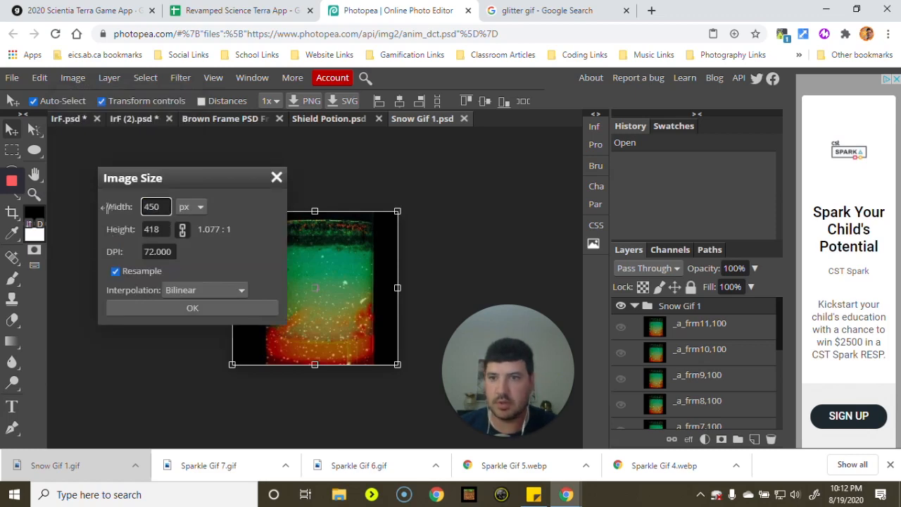
pyautogui.click(191, 310)
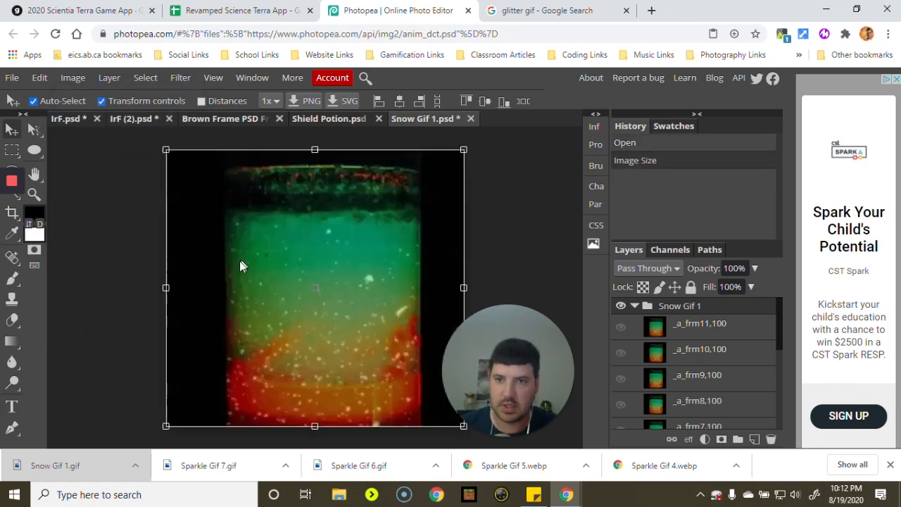
# Step: Check the image size of the Shield Potion card and return to the Snow Gif 1 document
pyautogui.click(328, 118)
pyautogui.click(73, 79)
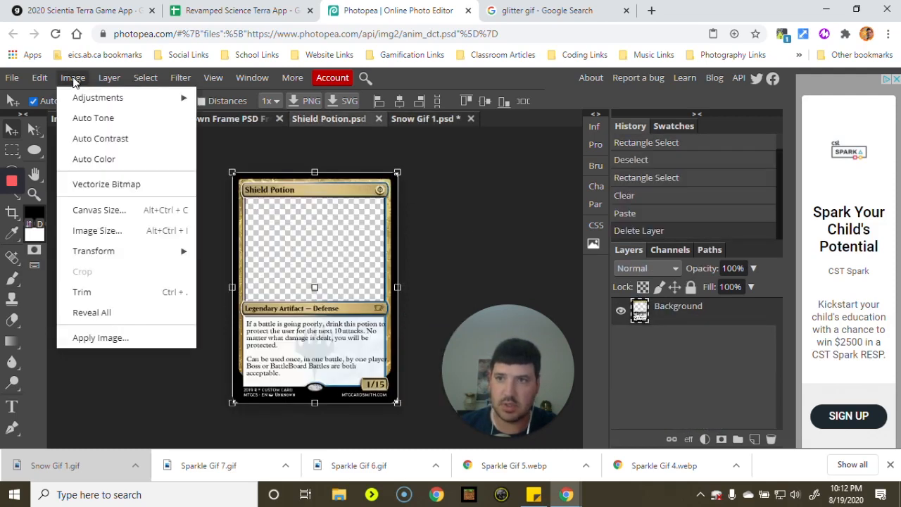
pyautogui.click(95, 231)
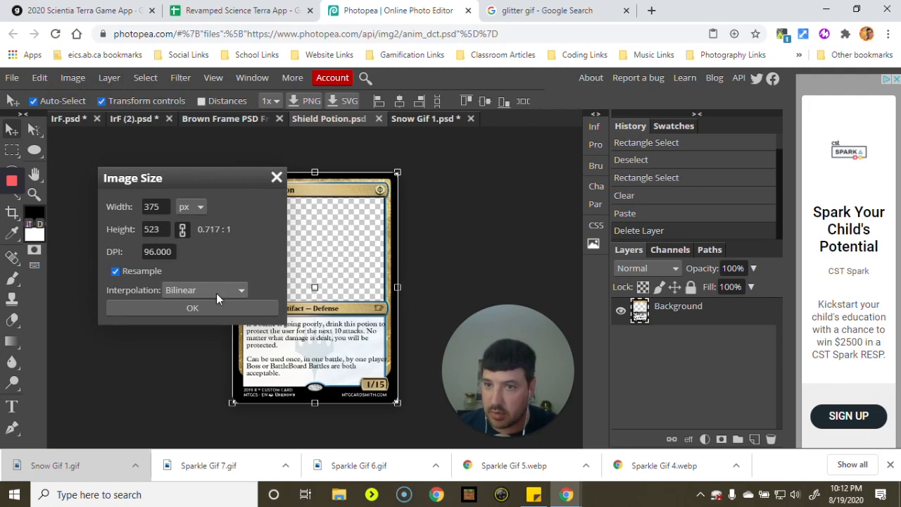
pyautogui.click(276, 178)
pyautogui.click(425, 118)
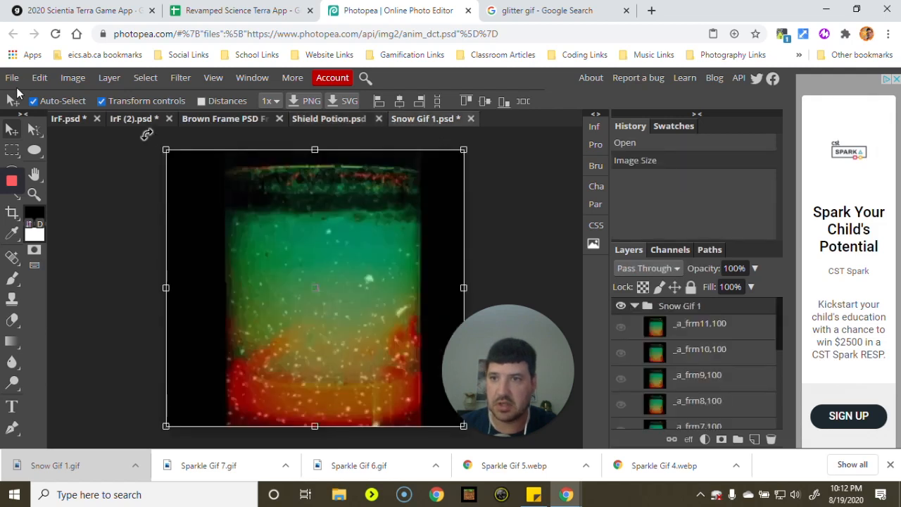
# Step: Resize the Snow Gif 1 image to 450 px wide and 421 px high with the proportions unlinked
pyautogui.click(39, 77)
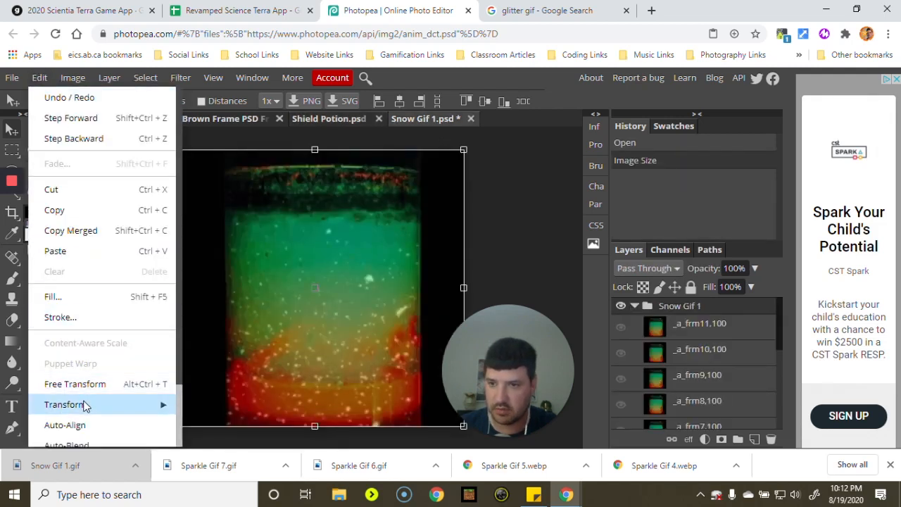
pyautogui.moveTo(92, 252)
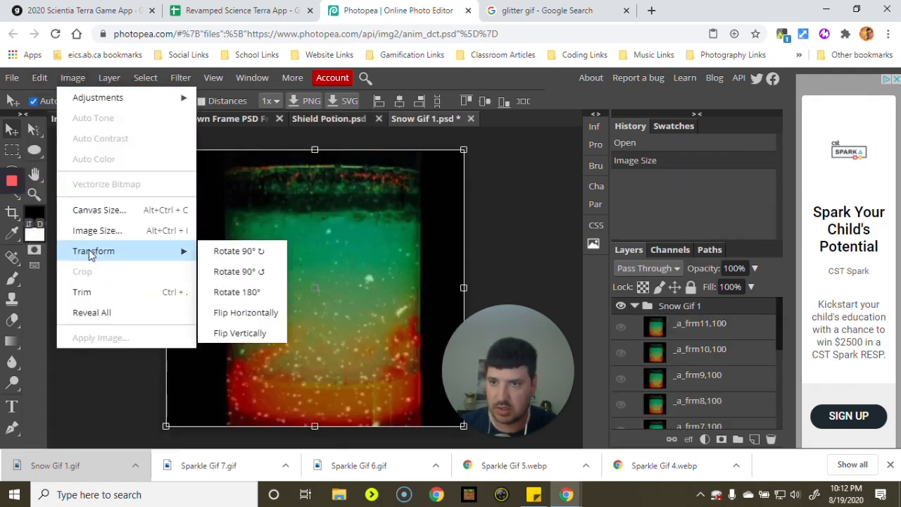
pyautogui.click(92, 233)
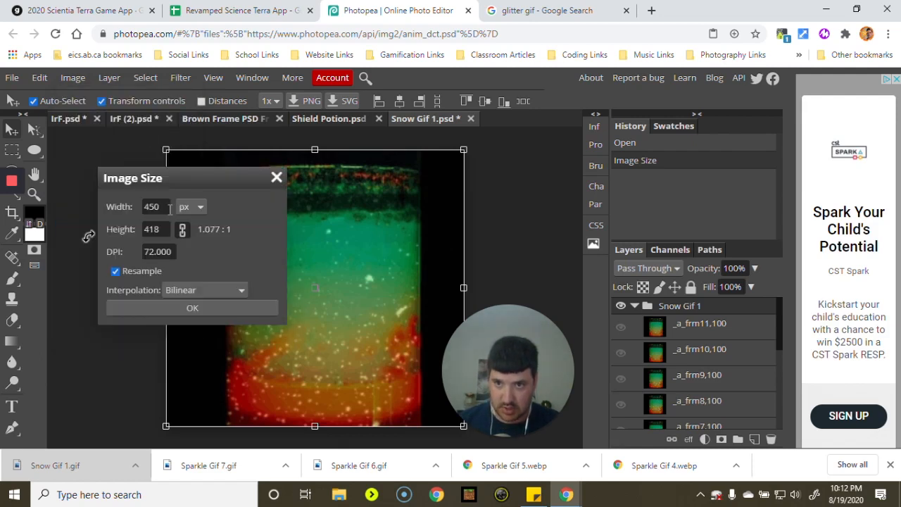
pyautogui.write('375')
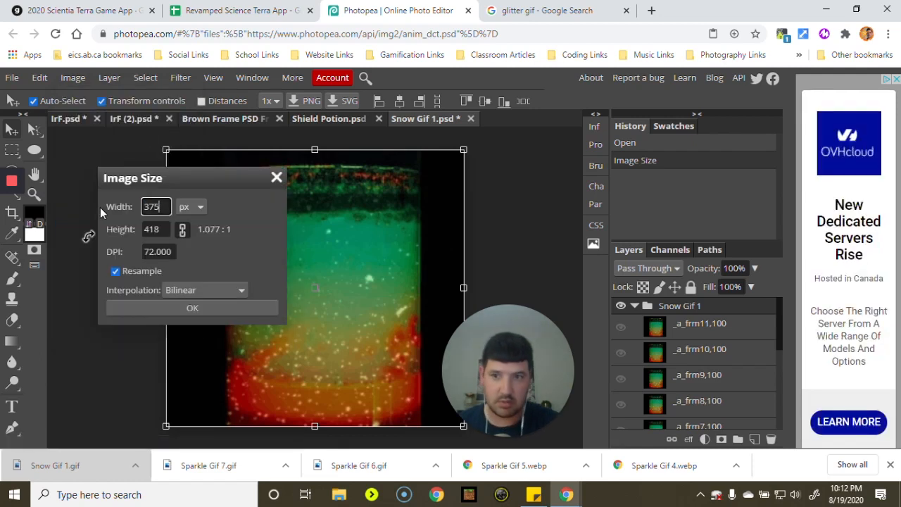
pyautogui.click(165, 232)
pyautogui.write('348')
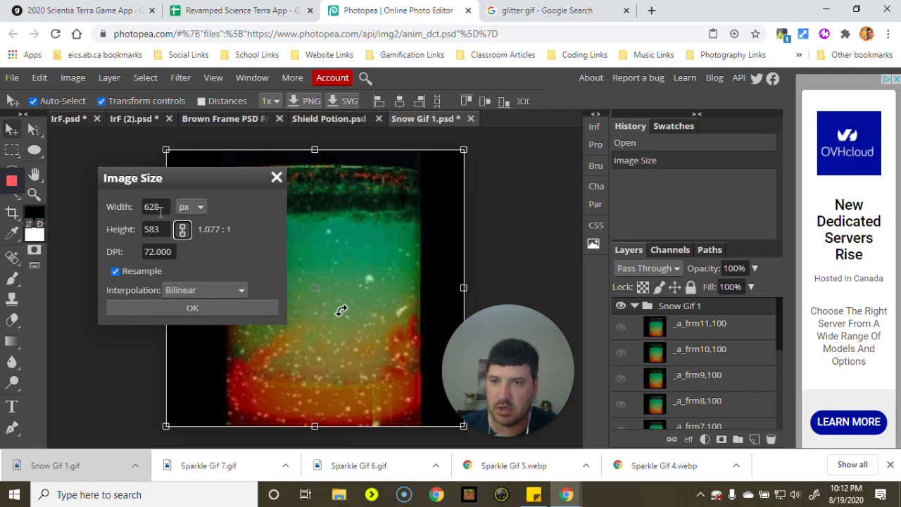
pyautogui.click(109, 205)
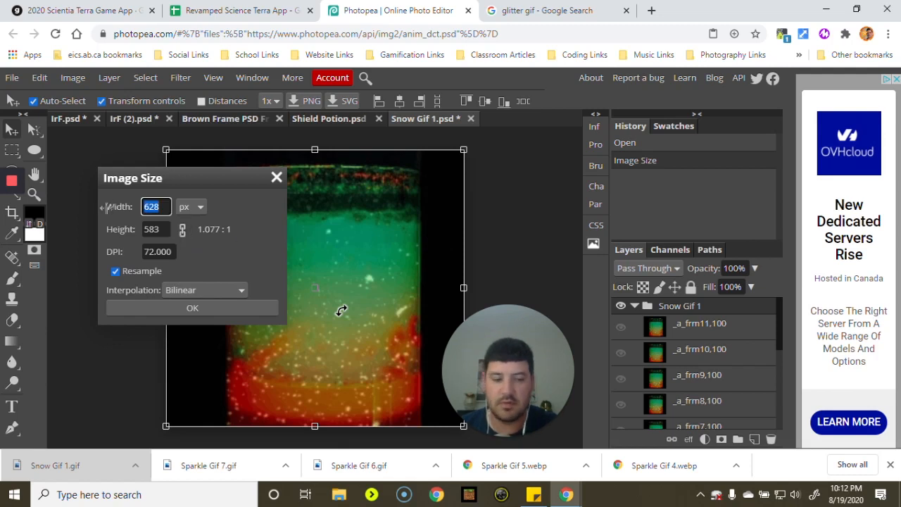
pyautogui.write('450')
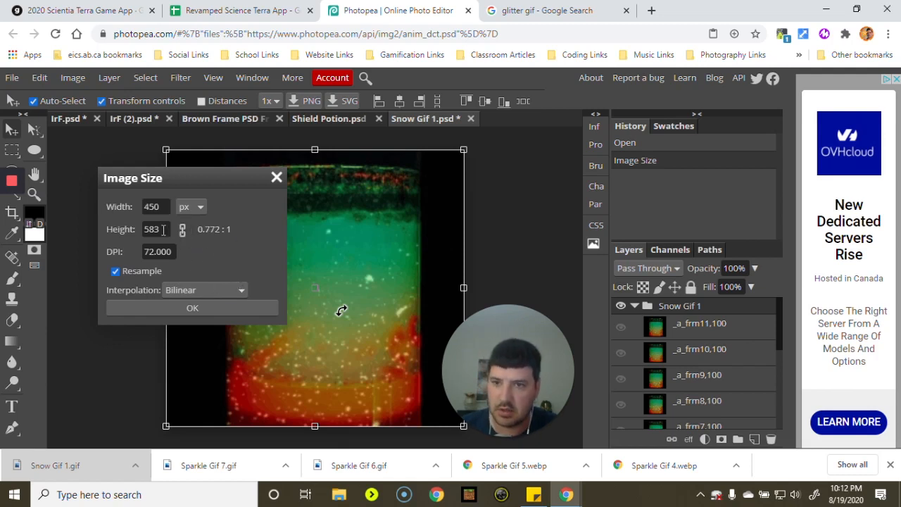
pyautogui.press('Tab')
pyautogui.write('421')
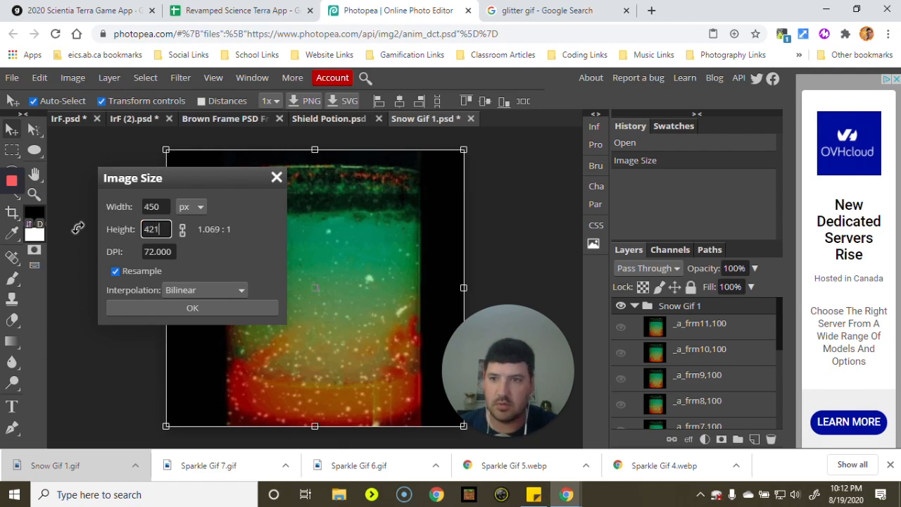
pyautogui.click(208, 308)
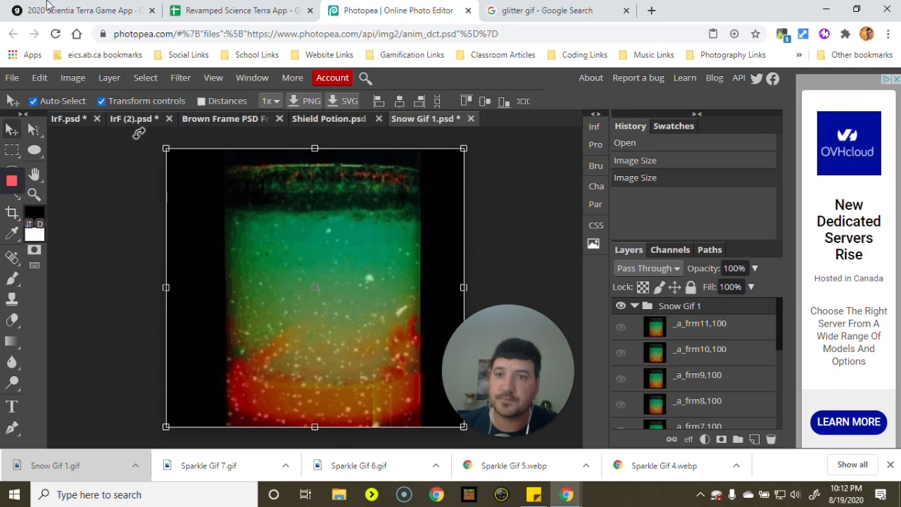
# Step: Duplicate the Shield Potion card's Background layer into the Snow Gif 1.psd document
pyautogui.click(635, 307)
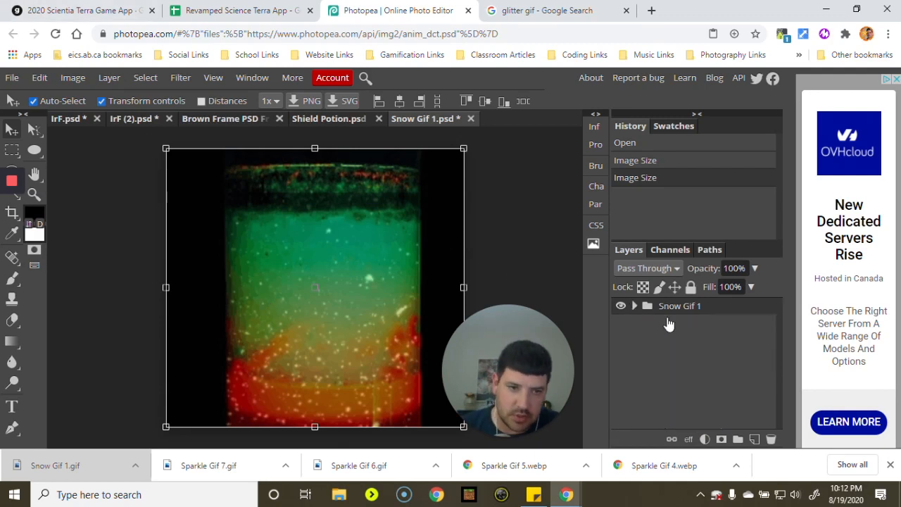
pyautogui.click(346, 120)
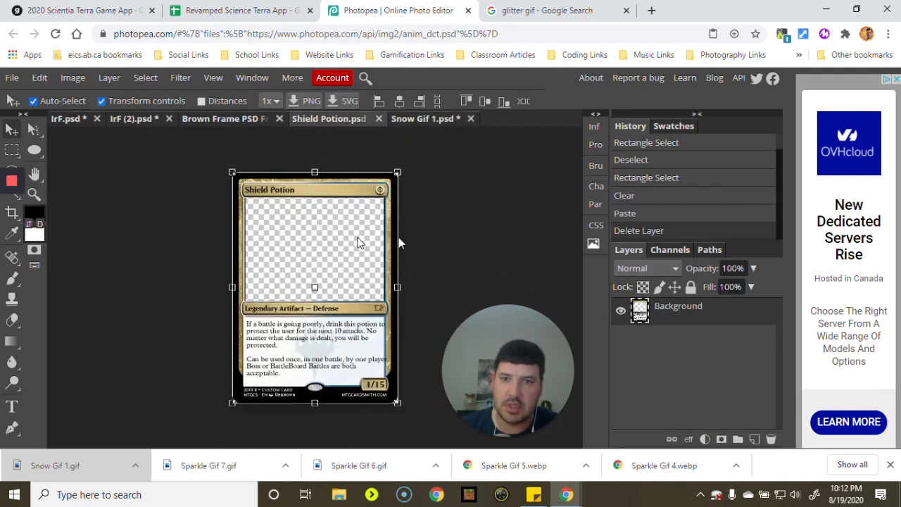
pyautogui.rightClick(708, 319)
pyautogui.click(748, 153)
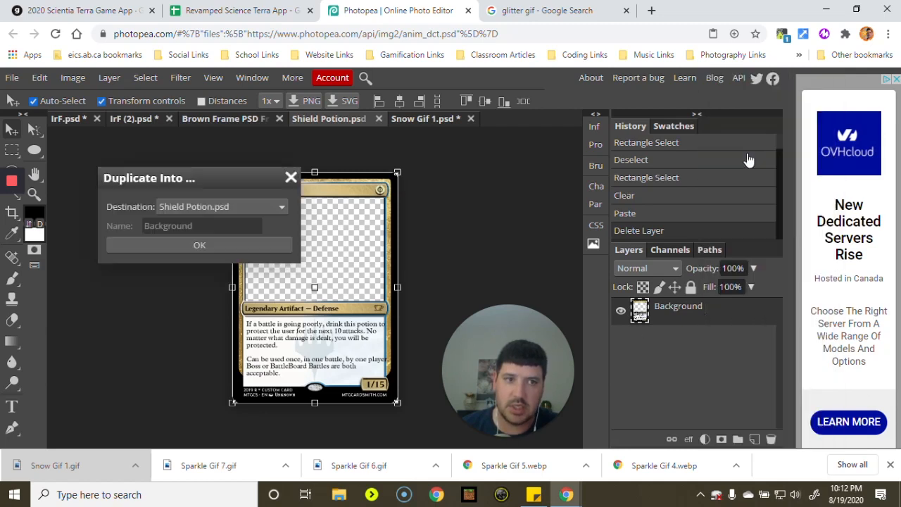
pyautogui.click(239, 207)
pyautogui.click(223, 274)
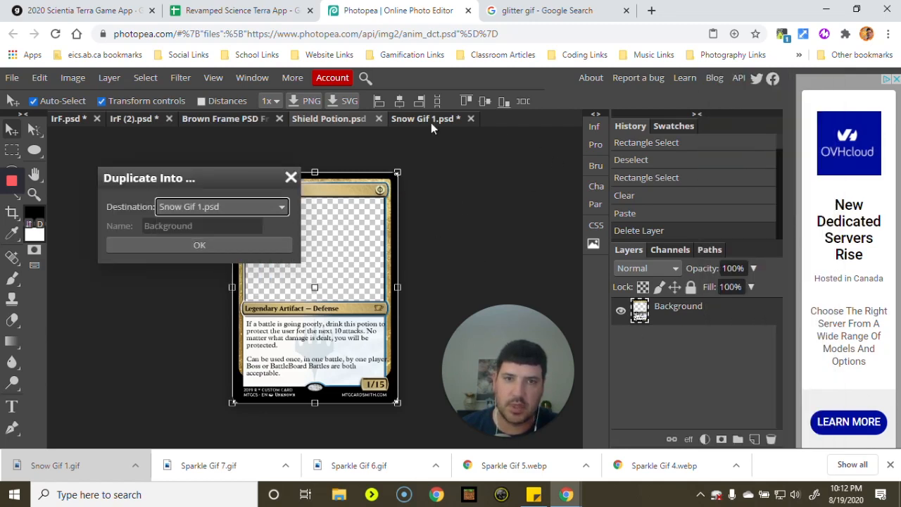
pyautogui.click(232, 245)
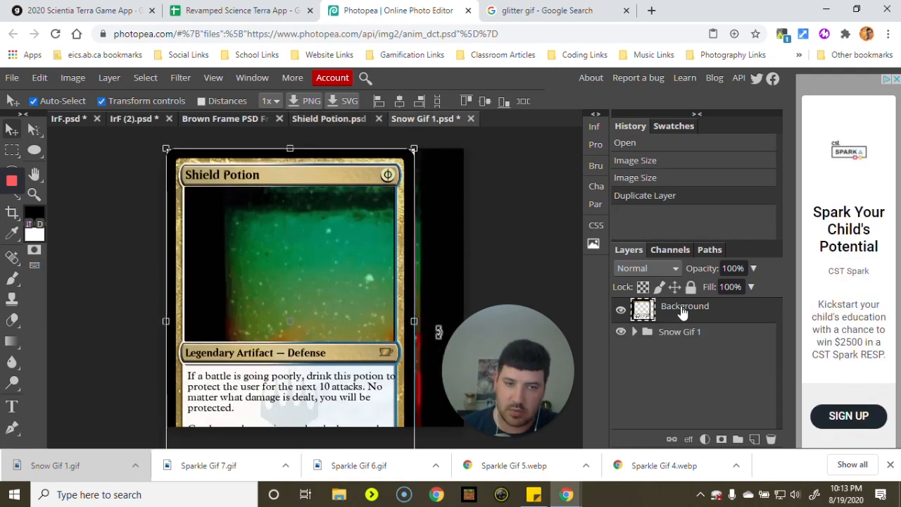
# Step: Place the card layer beneath the Snow Gif 1 group and scale the card down from its upper-left corner
pyautogui.moveTo(682, 310); pyautogui.dragTo(642, 328)
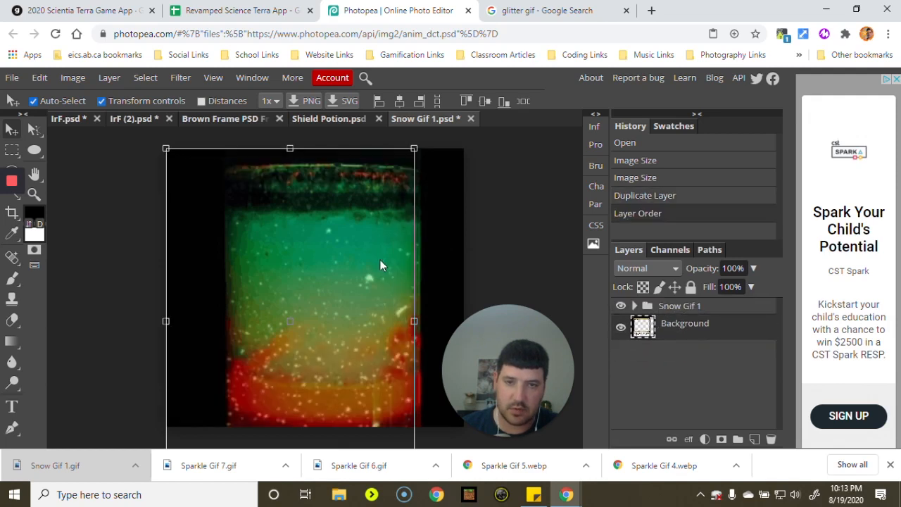
pyautogui.moveTo(166, 148); pyautogui.dragTo(193, 191)
# Step: Shrink all the Snow Gif 1 frames together to about 36.89% width and 42.28% height, centred over the card's picture window
pyautogui.click(635, 307)
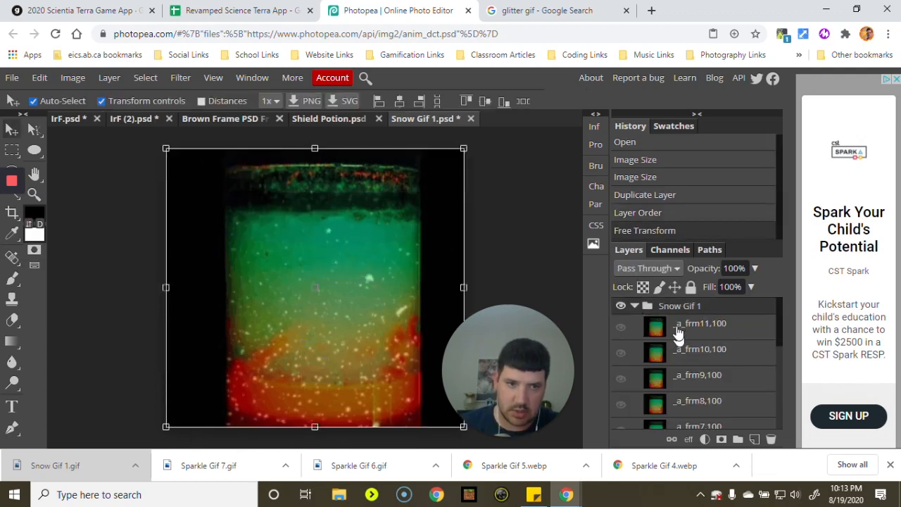
pyautogui.click(682, 341)
pyautogui.scroll(-3, 694, 366)
pyautogui.click(693, 398)
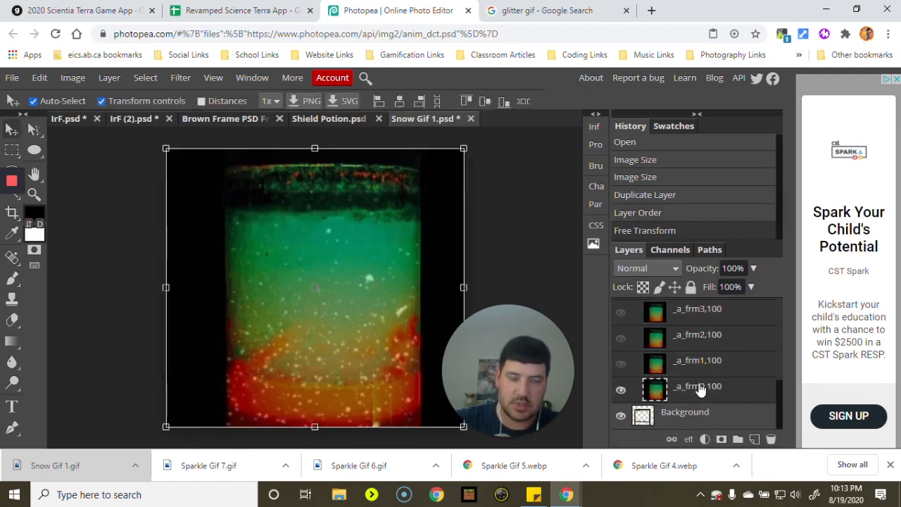
pyautogui.moveTo(463, 148); pyautogui.dragTo(276, 308)
pyautogui.moveTo(214, 361); pyautogui.dragTo(287, 299)
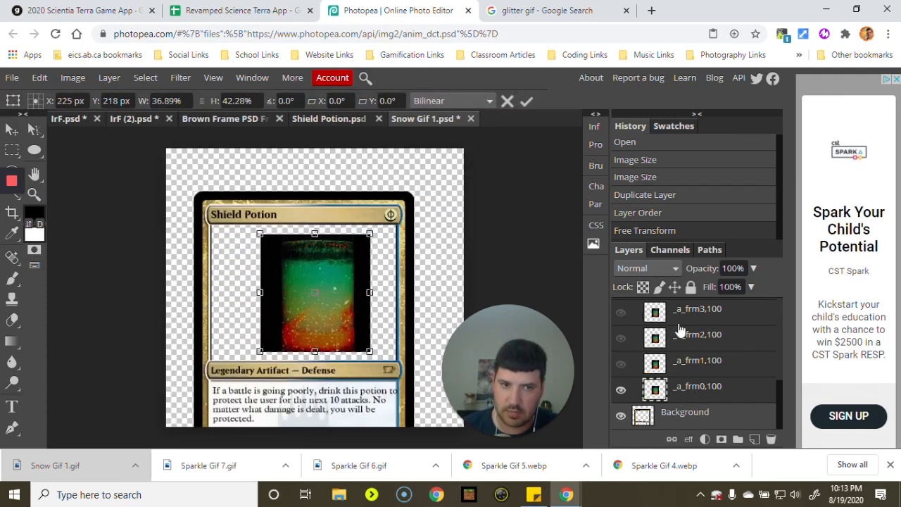
pyautogui.scroll(5, 649, 355)
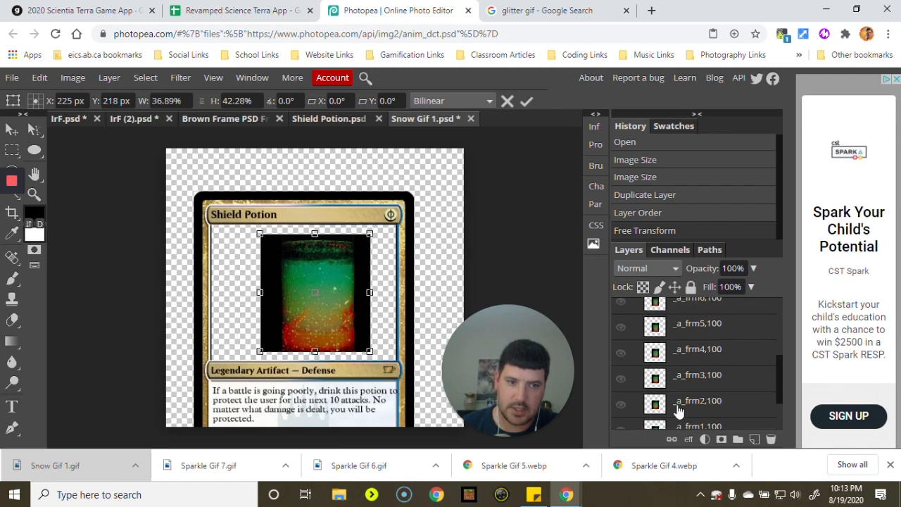
pyautogui.click(635, 306)
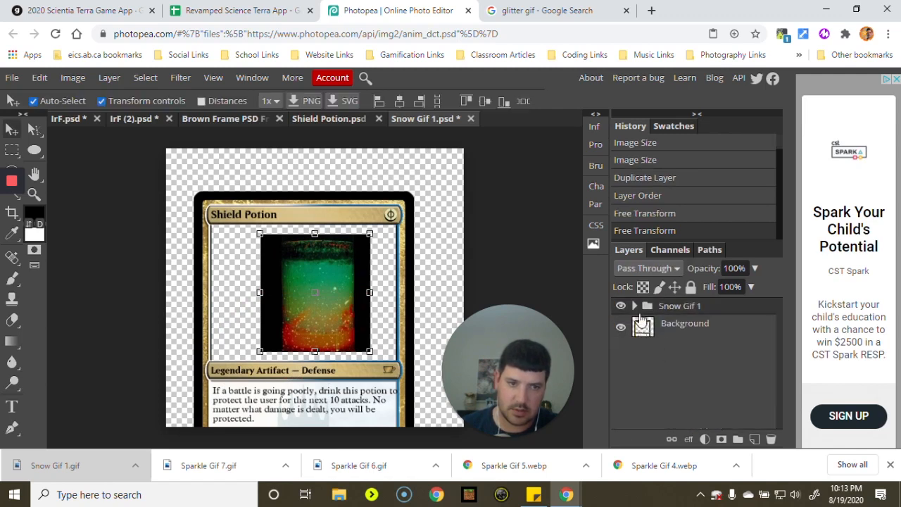
# Step: Move the card layer above the Snow Gif 1 group and scale it to 91.29% width and 91.92% height, filling the canvas height
pyautogui.moveTo(666, 325); pyautogui.dragTo(672, 296)
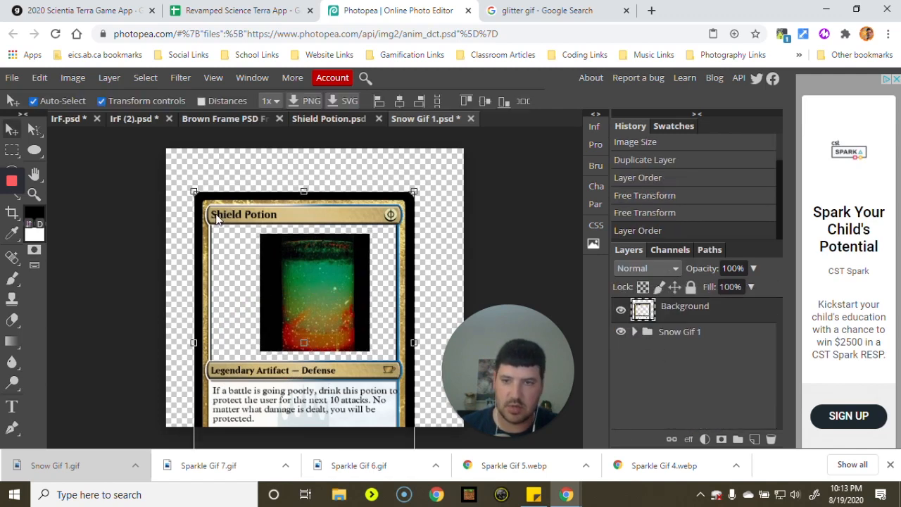
pyautogui.moveTo(247, 212); pyautogui.dragTo(249, 173)
pyautogui.moveTo(197, 152); pyautogui.dragTo(282, 266)
pyautogui.moveTo(397, 423)
pyautogui.mouseDown()
pyautogui.moveTo(341, 331)
pyautogui.moveTo(366, 372)
pyautogui.moveTo(380, 426)
pyautogui.mouseUp()
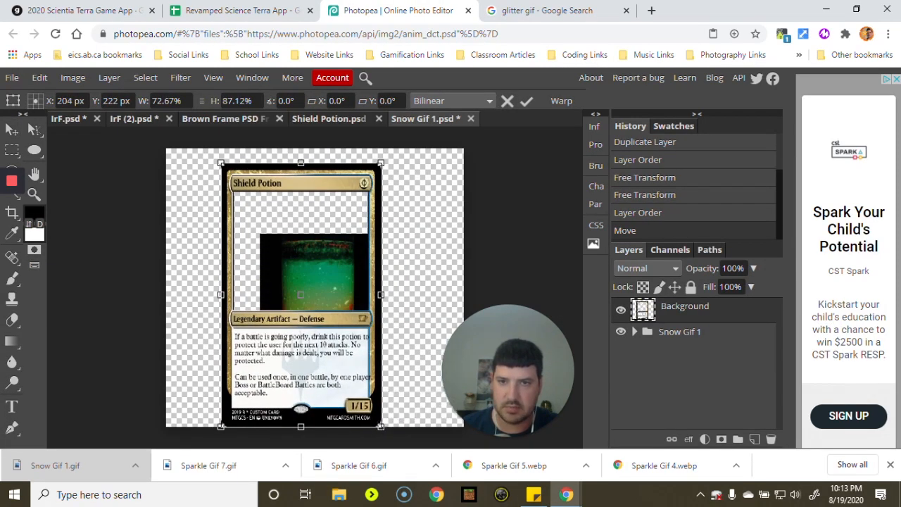
pyautogui.moveTo(300, 163); pyautogui.dragTo(301, 148)
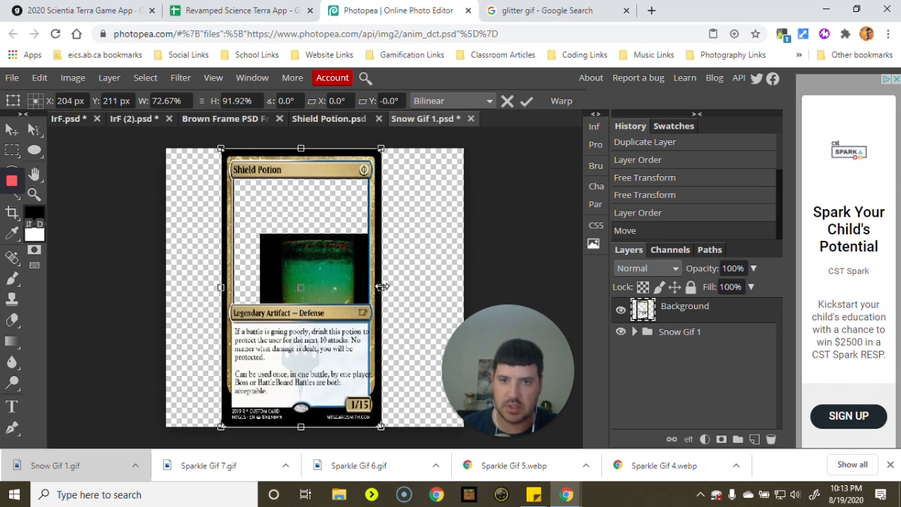
pyautogui.moveTo(382, 287); pyautogui.dragTo(422, 287)
pyautogui.moveTo(319, 265)
pyautogui.mouseDown()
pyautogui.moveTo(323, 254)
pyautogui.moveTo(321, 267)
pyautogui.mouseUp()
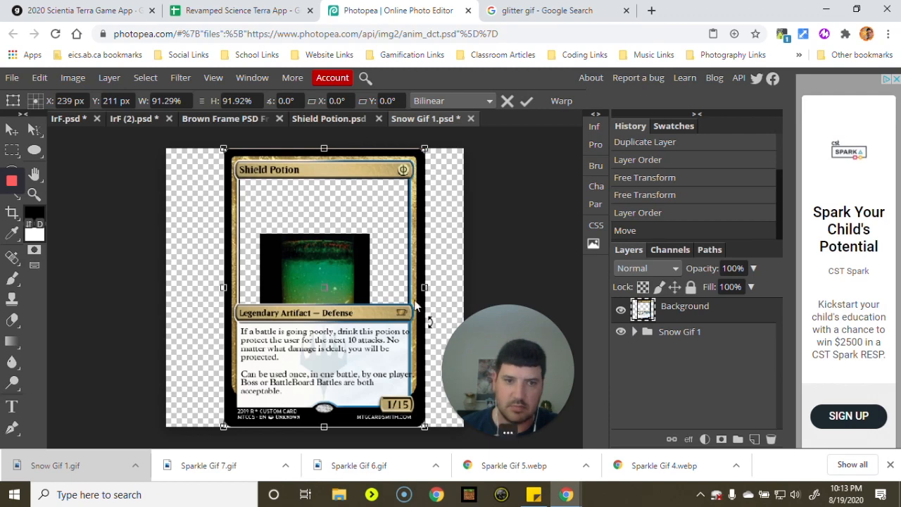
# Step: Move the visible jar frame into the card's picture window and stretch it to 160.84% width and 114.04% height
pyautogui.click(667, 336)
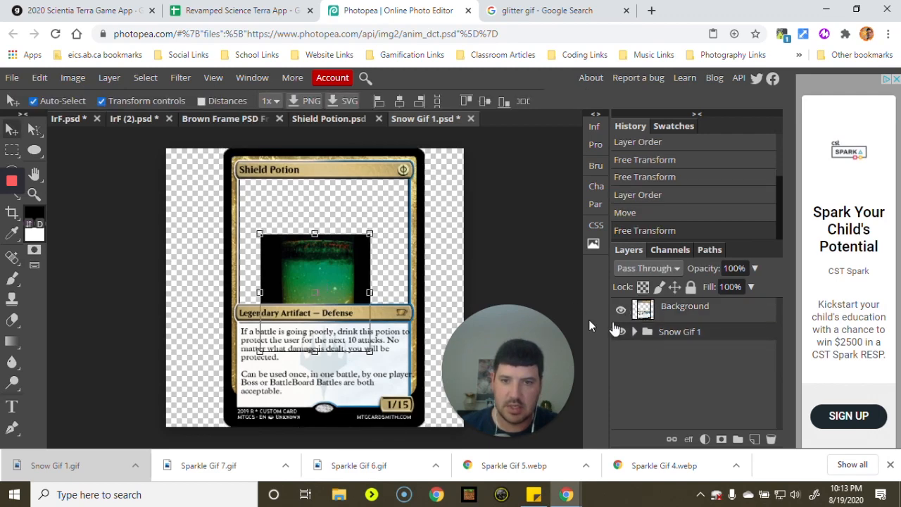
pyautogui.moveTo(319, 276); pyautogui.dragTo(292, 218)
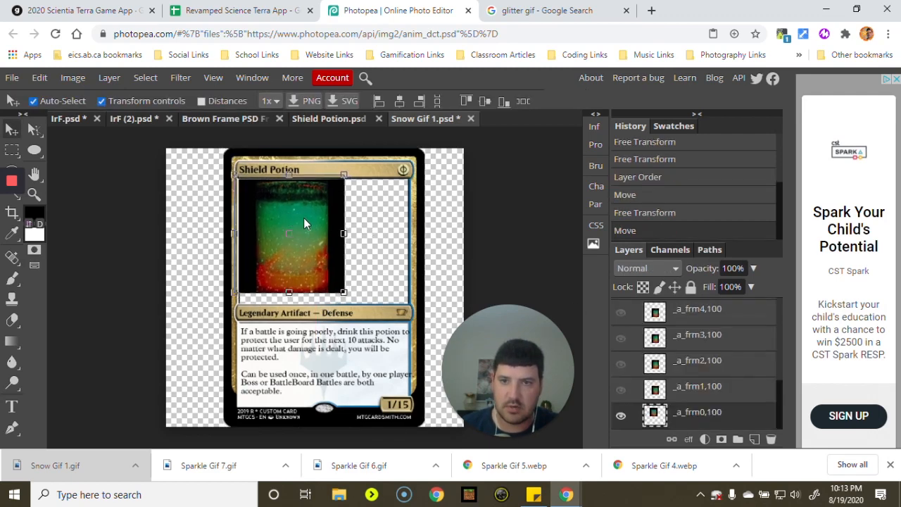
pyautogui.moveTo(344, 233); pyautogui.dragTo(410, 233)
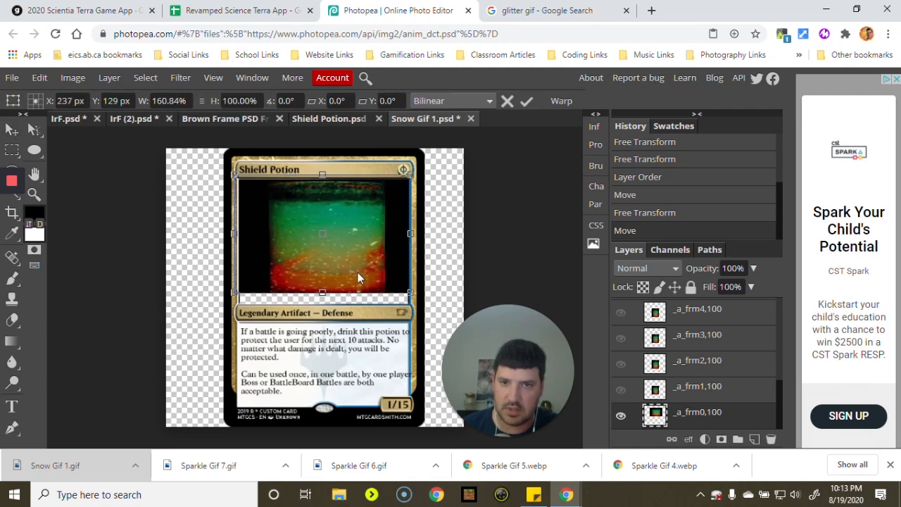
pyautogui.moveTo(324, 294)
pyautogui.mouseDown()
pyautogui.moveTo(323, 243)
pyautogui.moveTo(323, 308)
pyautogui.mouseUp()
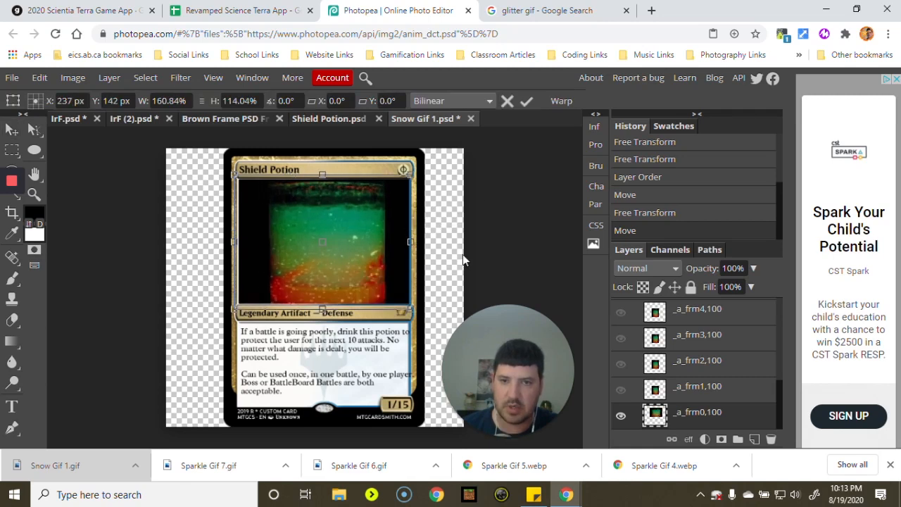
pyautogui.click(526, 100)
pyautogui.moveTo(12, 185)
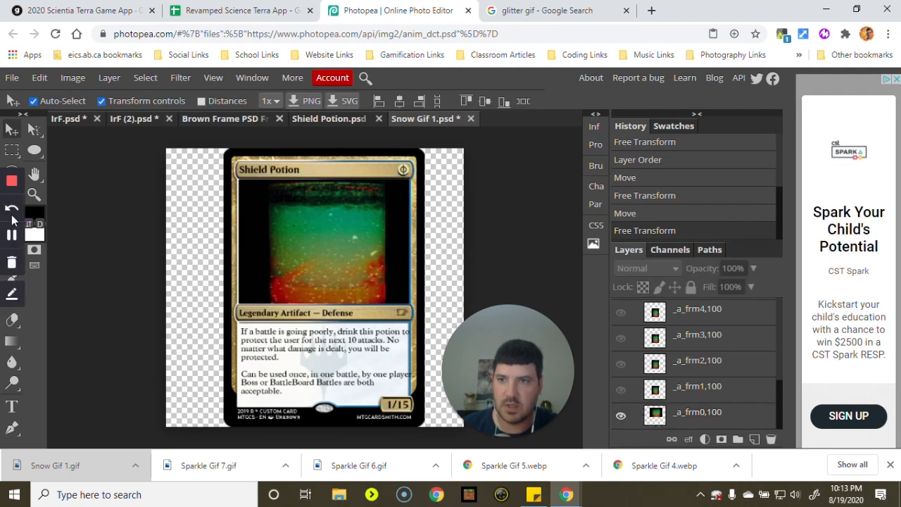
pyautogui.click(12, 209)
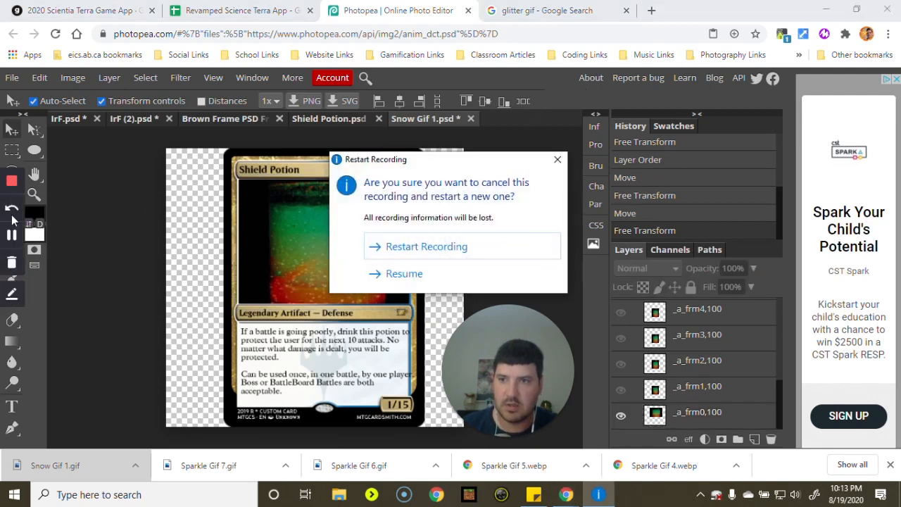
pyautogui.click(402, 275)
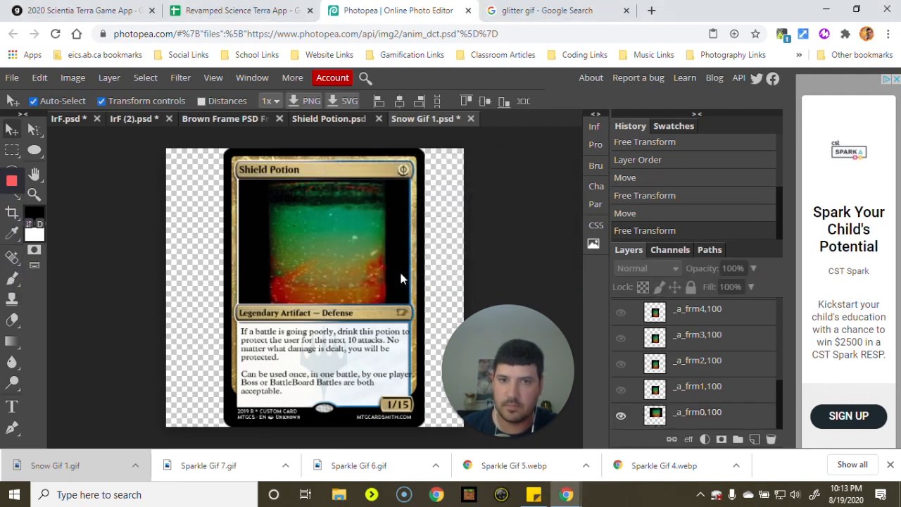
# Step: Find the Crop tool and crop the canvas to the edges of the Shield Potion card
pyautogui.click(364, 78)
pyautogui.write('crop')
pyautogui.click(286, 125)
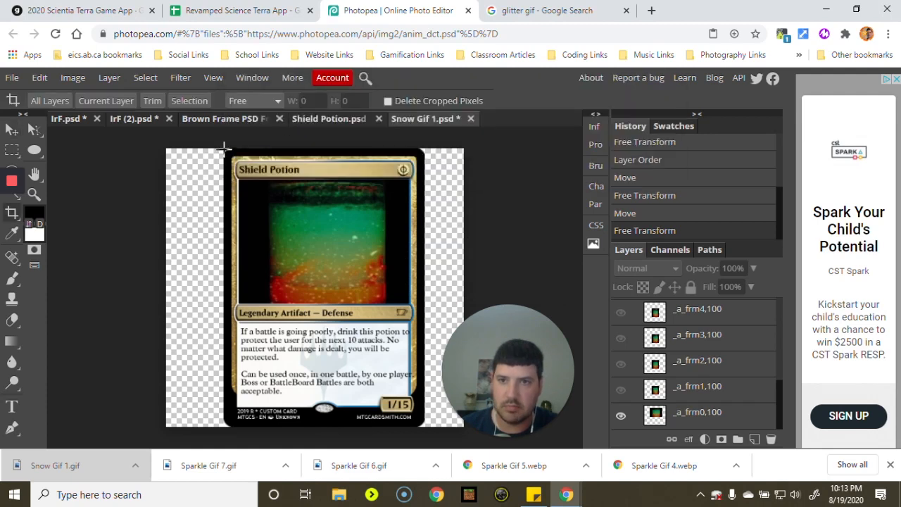
pyautogui.moveTo(224, 147); pyautogui.dragTo(423, 412)
pyautogui.click(520, 102)
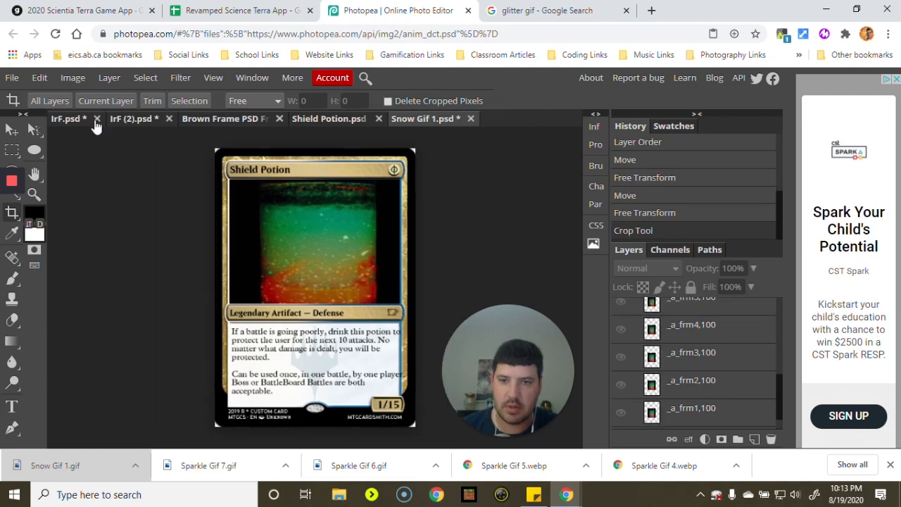
# Step: Preview the Shield Potion card as an animated GIF export and leave without saving
pyautogui.click(12, 82)
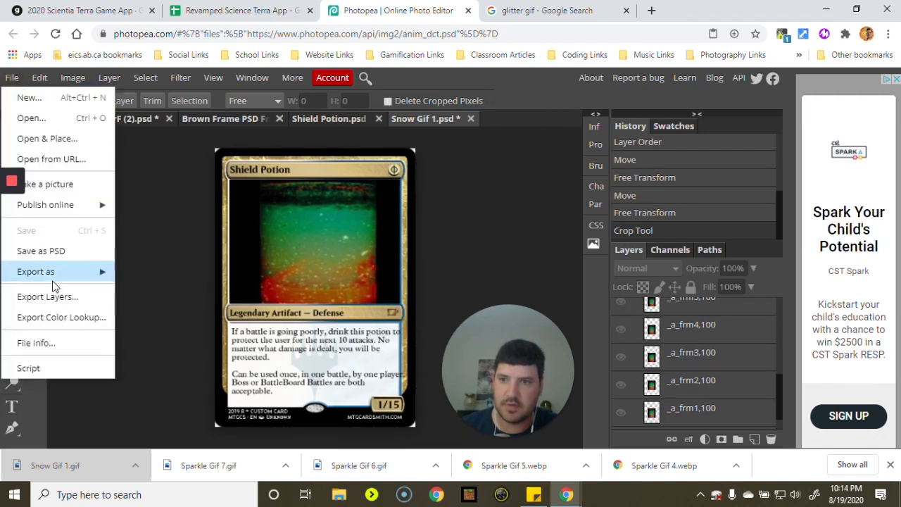
pyautogui.moveTo(51, 274)
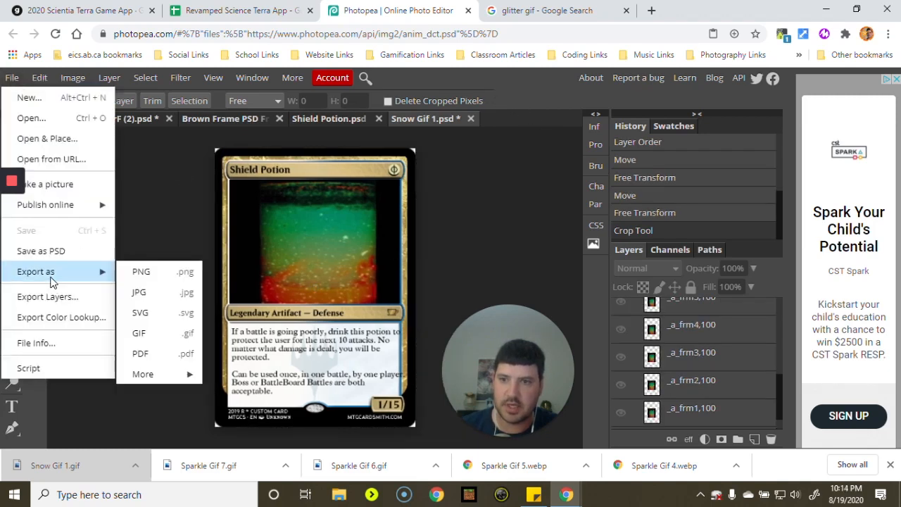
pyautogui.click(141, 332)
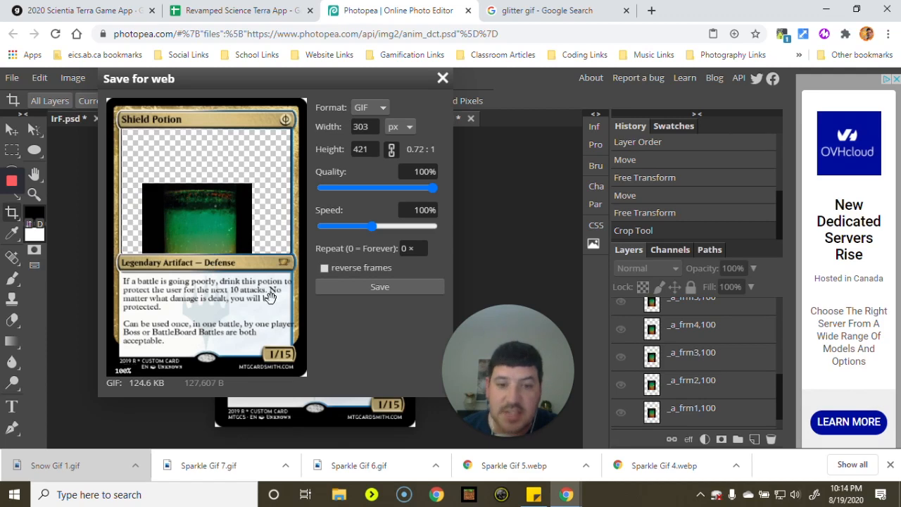
pyautogui.click(442, 78)
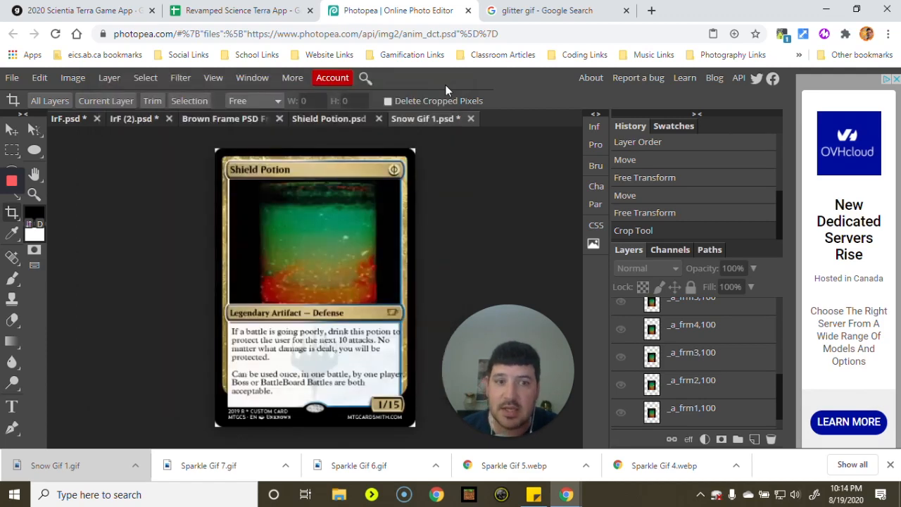
# Step: Select the _a_frm0,100 frame layer in the Snow Gif 1 group and scale its height to 95.88%
pyautogui.scroll(5, 749, 392)
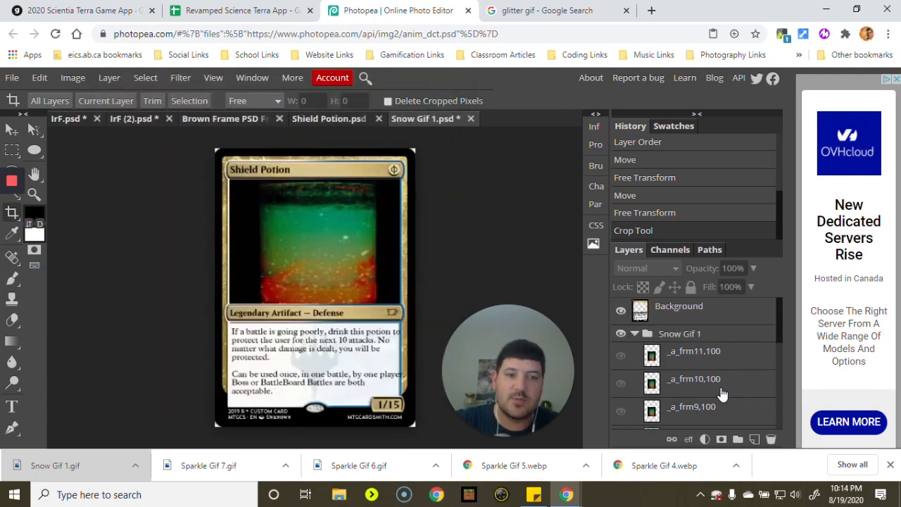
pyautogui.scroll(-5, 715, 402)
pyautogui.click(692, 418)
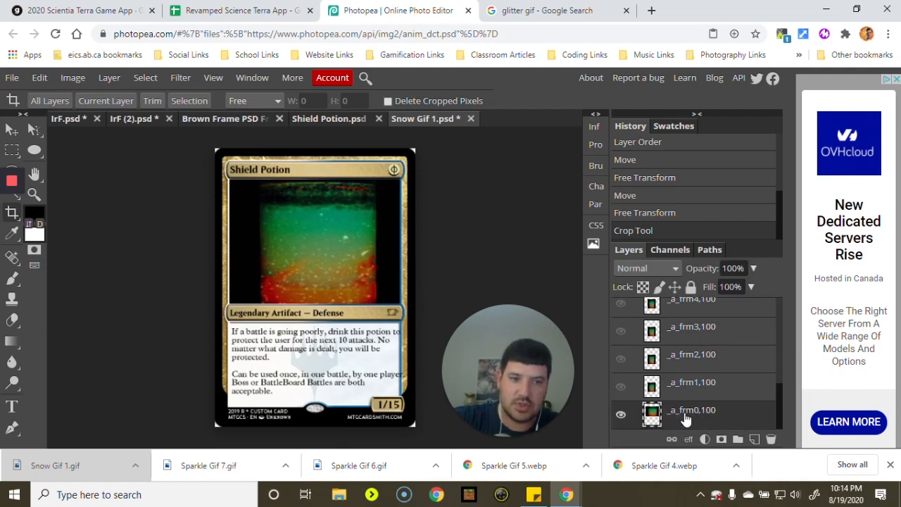
pyautogui.scroll(5, 688, 401)
pyautogui.scroll(-5, 692, 358)
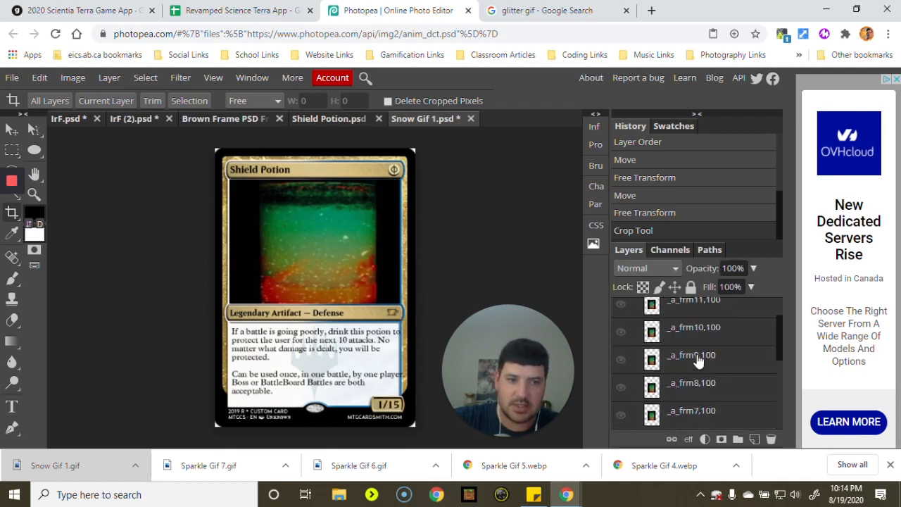
pyautogui.scroll(5, 692, 363)
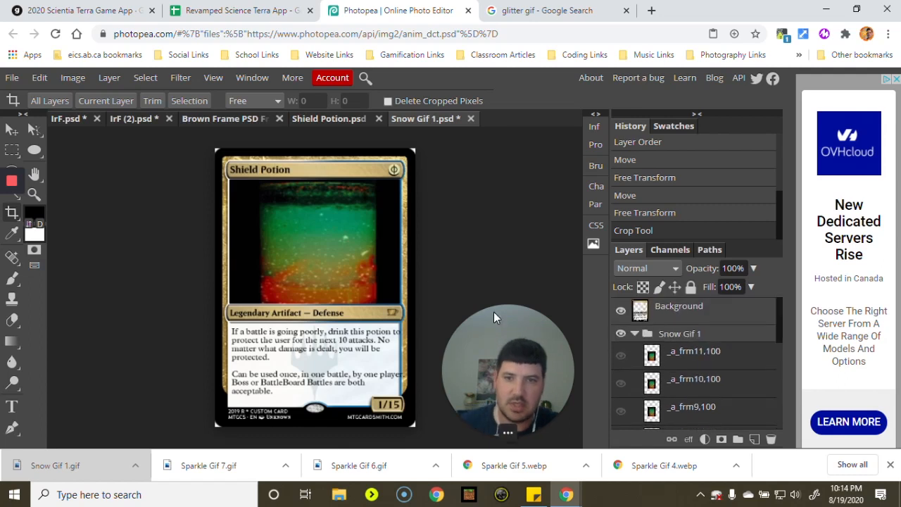
pyautogui.click(12, 129)
pyautogui.moveTo(313, 350)
pyautogui.mouseDown()
pyautogui.moveTo(312, 282)
pyautogui.moveTo(312, 359)
pyautogui.moveTo(311, 306)
pyautogui.moveTo(313, 343)
pyautogui.mouseUp()
pyautogui.scroll(-5, 722, 409)
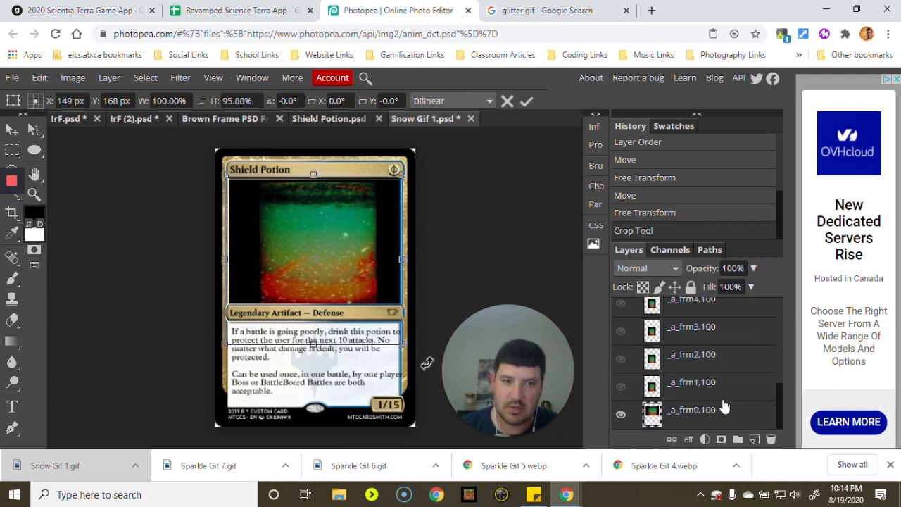
pyautogui.press('Return')
# Step: Move the _a_frm0,100 frame so it sits within the card's picture window
pyautogui.click(686, 395)
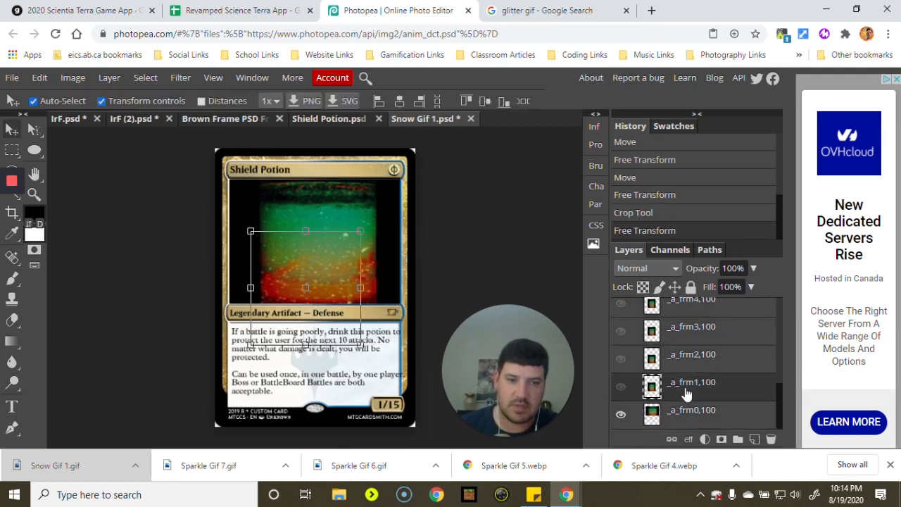
pyautogui.scroll(5, 684, 395)
pyautogui.keyDown('shift'); pyautogui.click(681, 362); pyautogui.keyUp('shift')
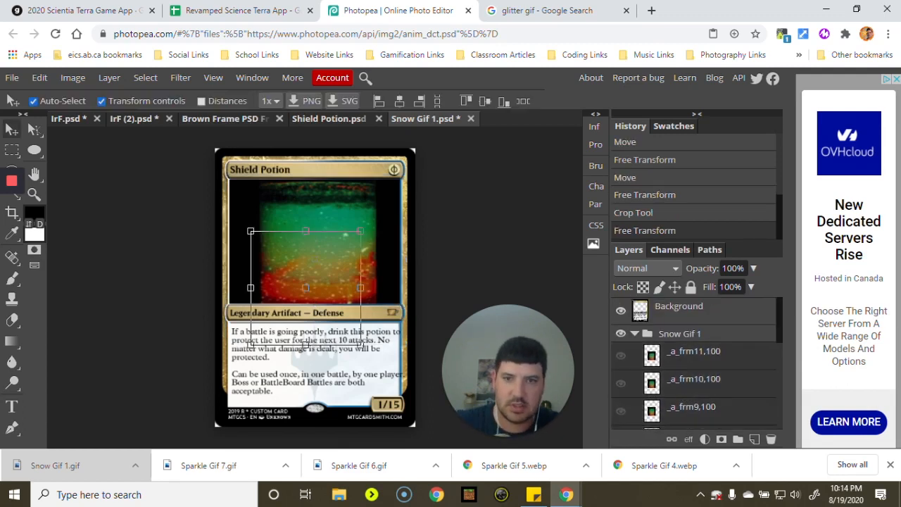
pyautogui.moveTo(317, 281)
pyautogui.mouseDown()
pyautogui.moveTo(317, 270)
pyautogui.moveTo(316, 290)
pyautogui.moveTo(316, 282)
pyautogui.mouseUp()
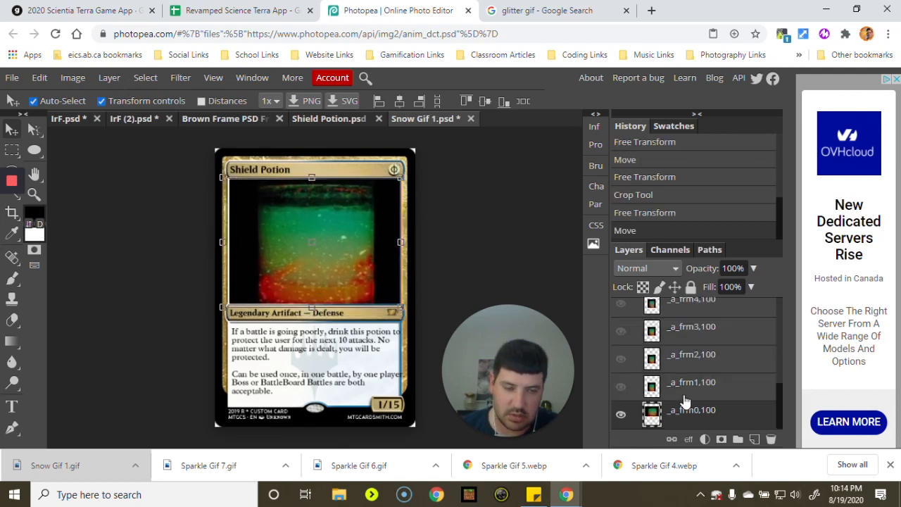
# Step: Select the frame layers _a_frm1,100 through _a_frm11,100 and scale them together to 137.95% width and 147.67% height
pyautogui.click(706, 382)
pyautogui.scroll(5, 704, 382)
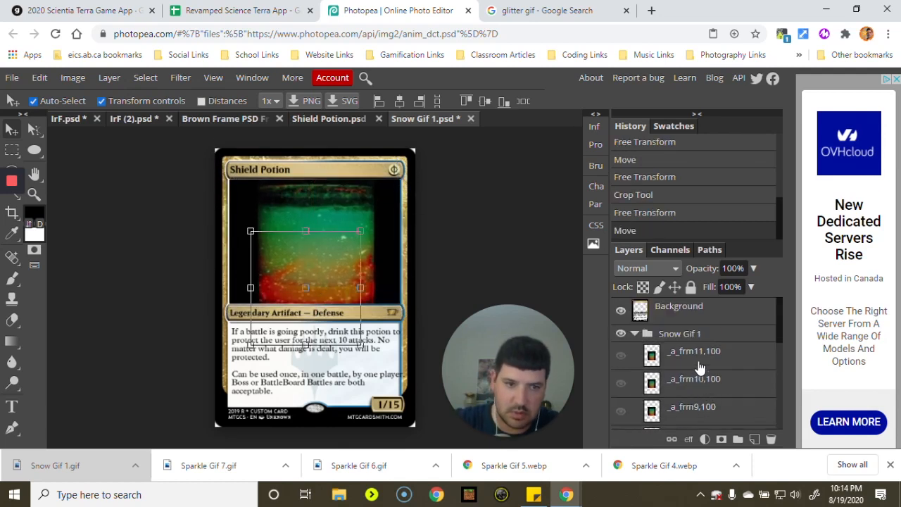
pyautogui.moveTo(359, 231); pyautogui.dragTo(402, 177)
pyautogui.scroll(-5, 697, 381)
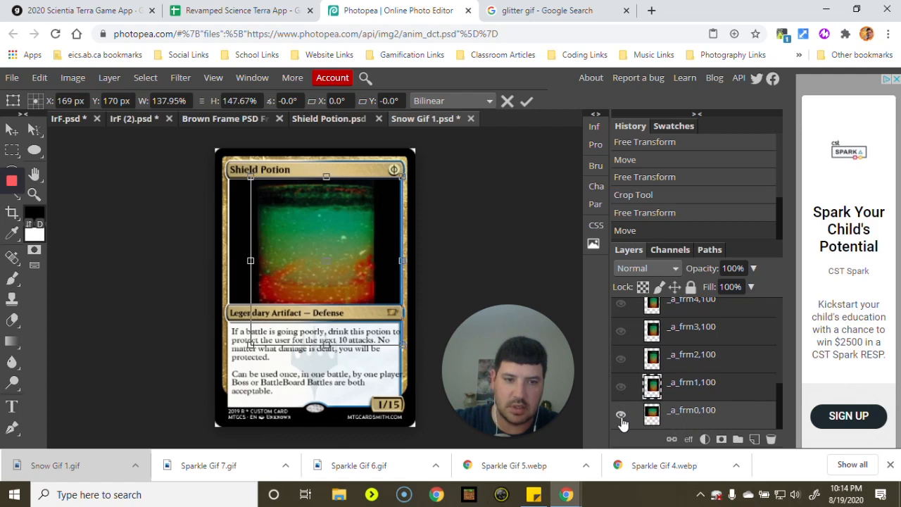
# Step: Apply the scaling, hide the _a_frm0,100 layer and show _a_frm1,100 in its place
pyautogui.click(621, 416)
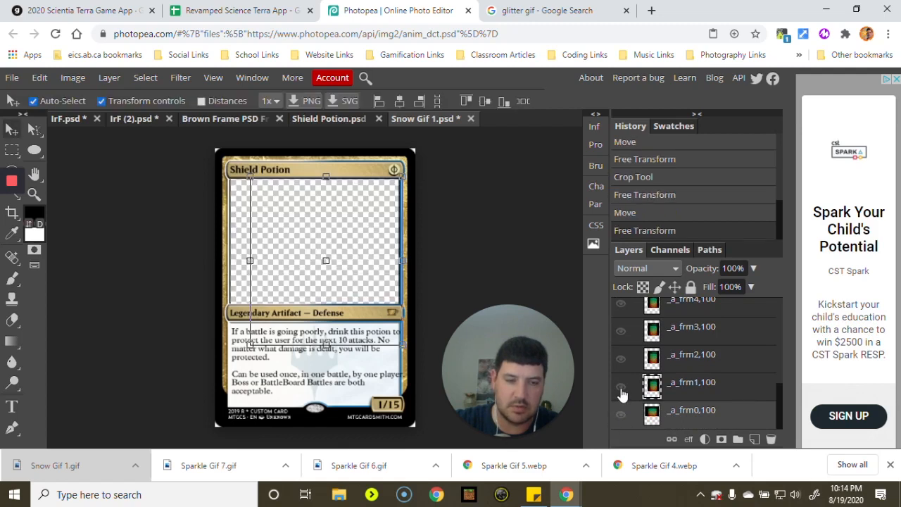
pyautogui.click(621, 387)
pyautogui.scroll(3, 621, 345)
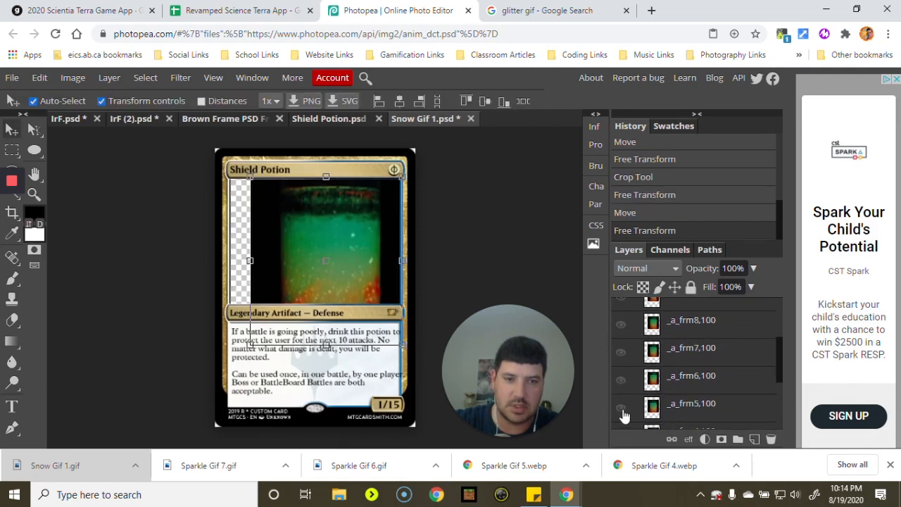
# Step: Move the selected snow frames into the card's picture window and stretch their edges until they fill it
pyautogui.moveTo(368, 261); pyautogui.dragTo(329, 247)
pyautogui.hotkey('ctrl', 't')
pyautogui.moveTo(307, 322); pyautogui.dragTo(304, 307)
pyautogui.moveTo(380, 241); pyautogui.dragTo(402, 238)
pyautogui.moveTo(316, 172)
pyautogui.mouseDown()
pyautogui.moveTo(316, 188)
pyautogui.moveTo(316, 174)
pyautogui.mouseUp()
pyautogui.moveTo(402, 240)
pyautogui.mouseDown()
pyautogui.moveTo(362, 239)
pyautogui.moveTo(343, 262)
pyautogui.moveTo(334, 257)
pyautogui.moveTo(399, 242)
pyautogui.mouseUp()
pyautogui.moveTo(252, 241); pyautogui.dragTo(227, 242)
pyautogui.click(527, 101)
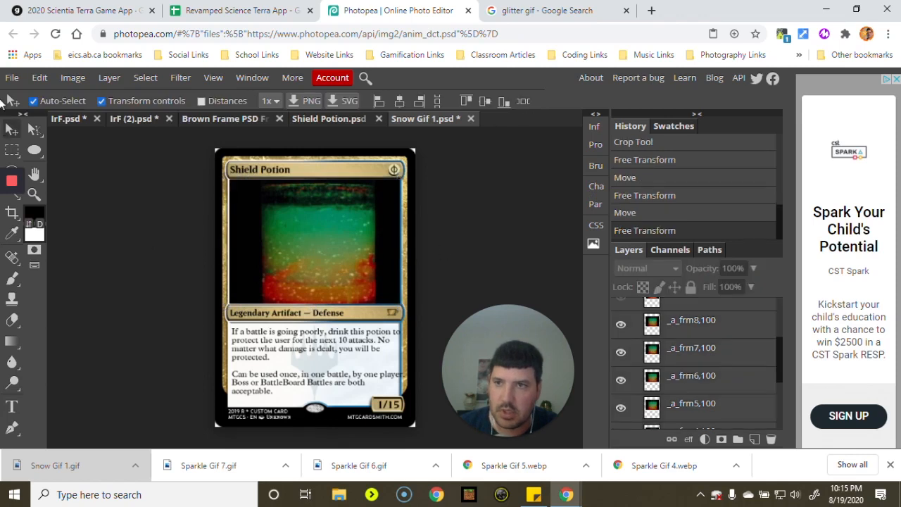
# Step: Export the Shield Potion card as a 303 × 421 px GIF at 100% quality and speed, and play the saved file
pyautogui.click(12, 77)
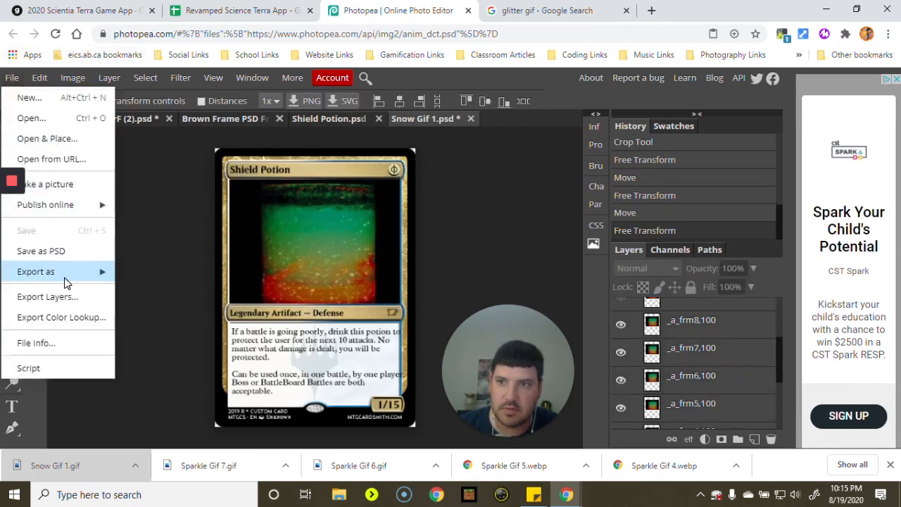
pyautogui.moveTo(64, 277)
pyautogui.click(139, 333)
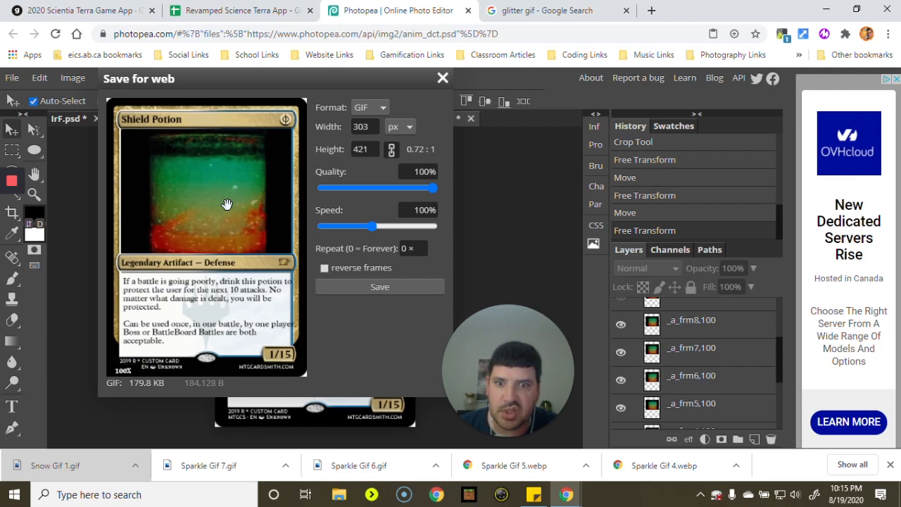
pyautogui.click(384, 290)
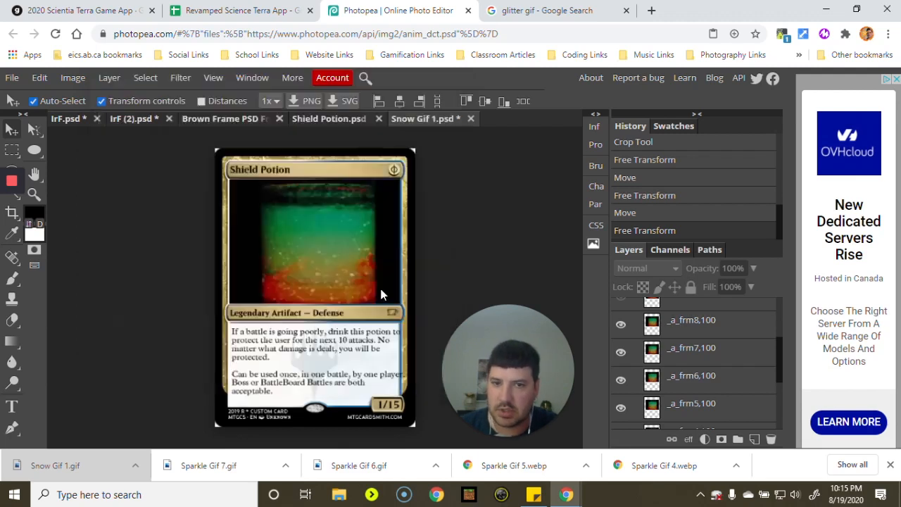
pyautogui.click(63, 465)
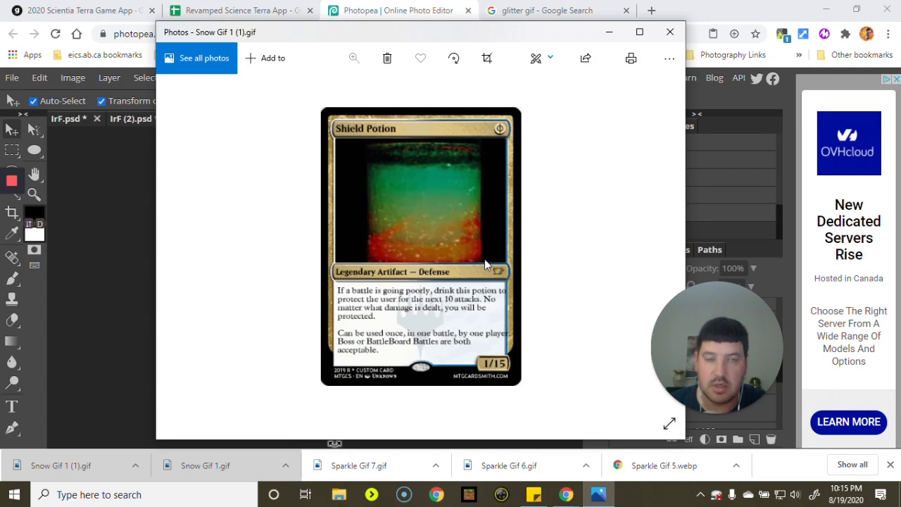
pyautogui.click(680, 30)
# Step: Check the Elixir of Violentiam picture link in the Revamped Science Terra App spreadsheet and its card under Potion in the Glide game app
pyautogui.click(211, 9)
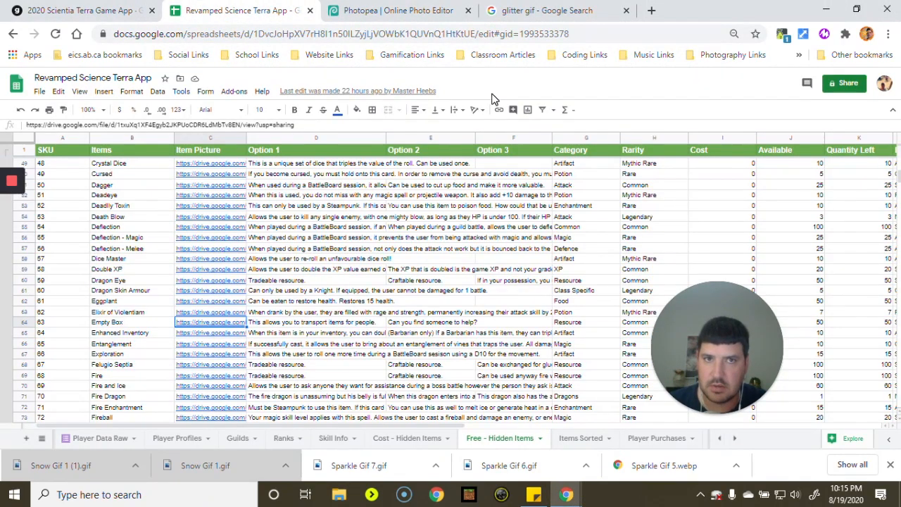
pyautogui.scroll(-1, 208, 295)
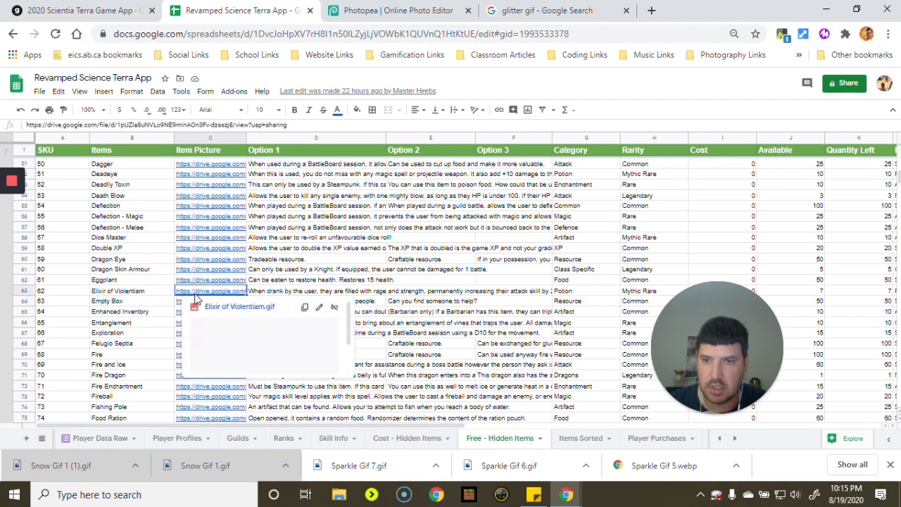
pyautogui.click(81, 8)
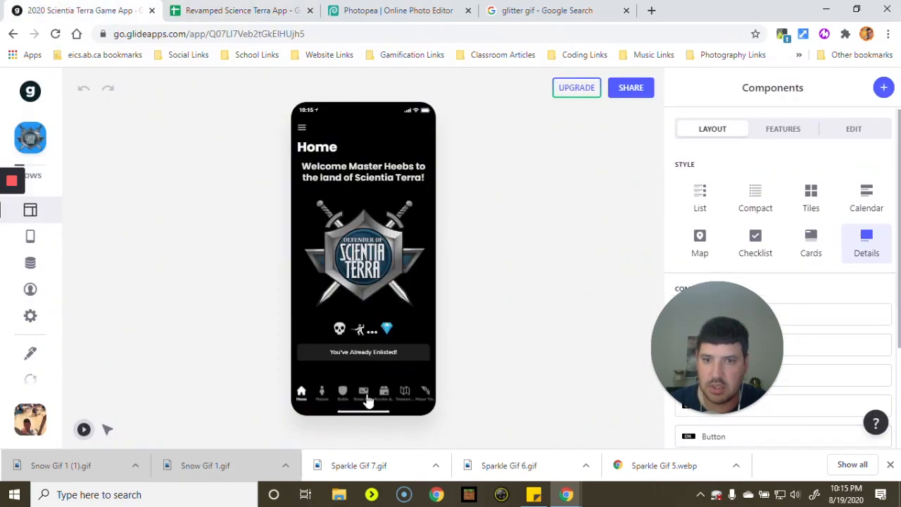
pyautogui.click(367, 400)
pyautogui.scroll(-4, 358, 331)
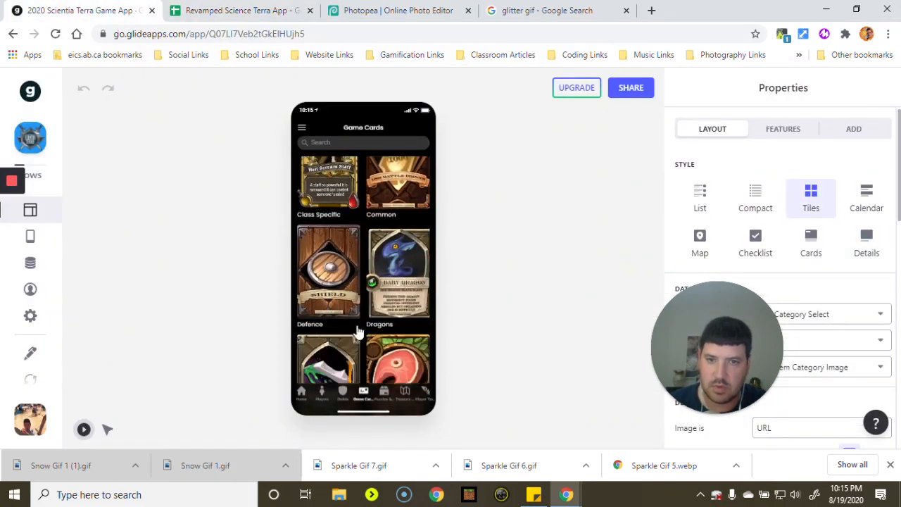
pyautogui.scroll(-5, 358, 330)
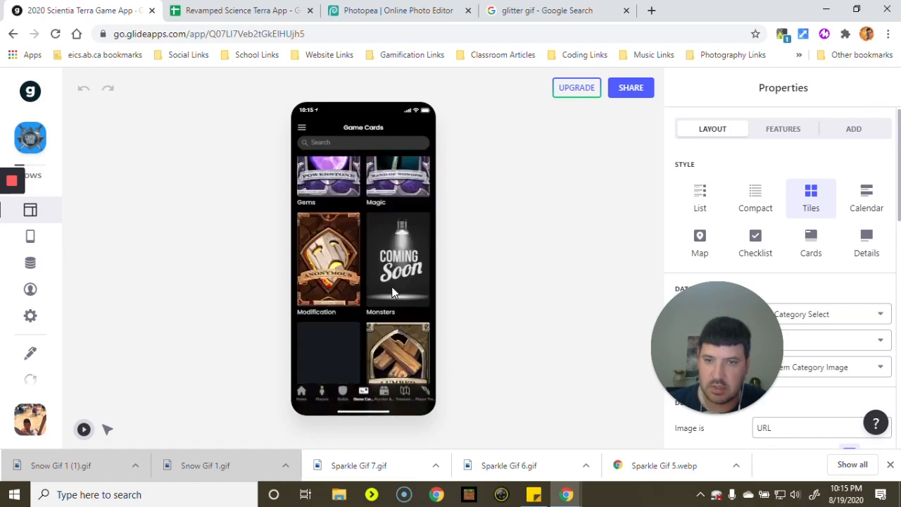
pyautogui.scroll(-2, 392, 287)
pyautogui.click(341, 278)
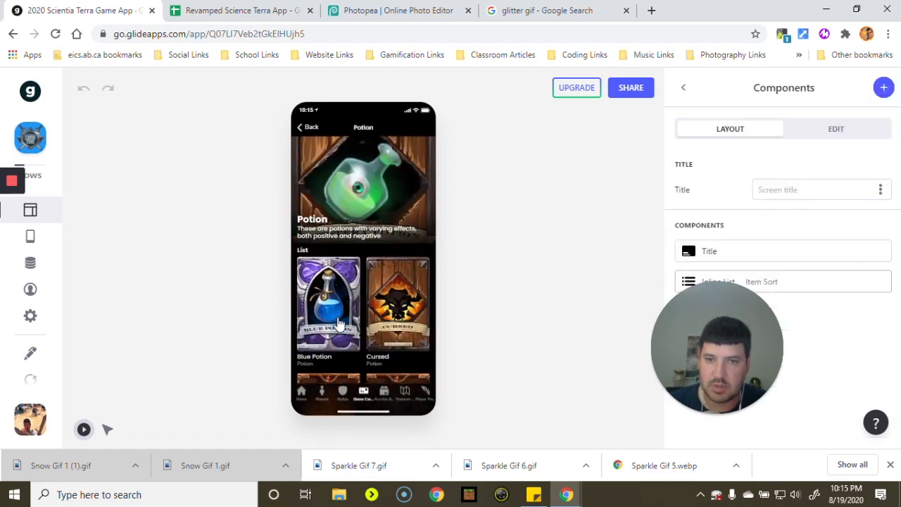
pyautogui.scroll(-2, 338, 322)
pyautogui.click(392, 332)
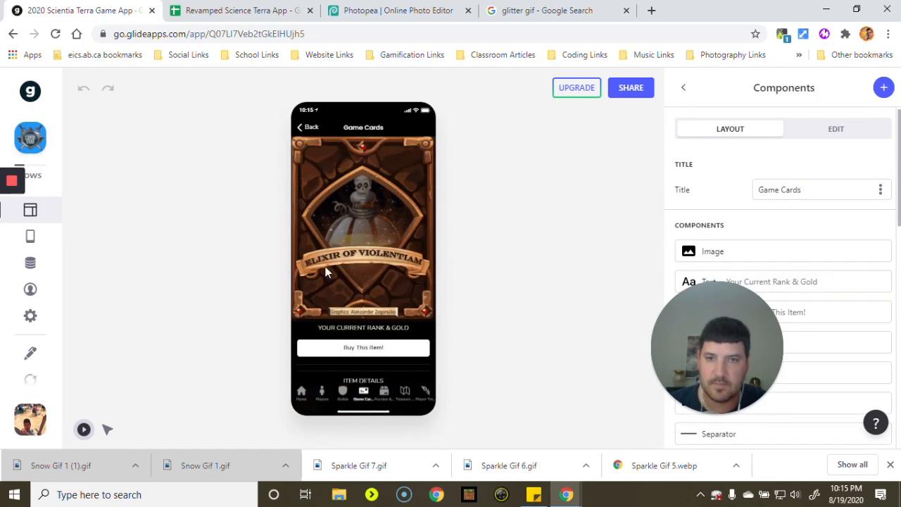
pyautogui.click(307, 129)
pyautogui.click(307, 126)
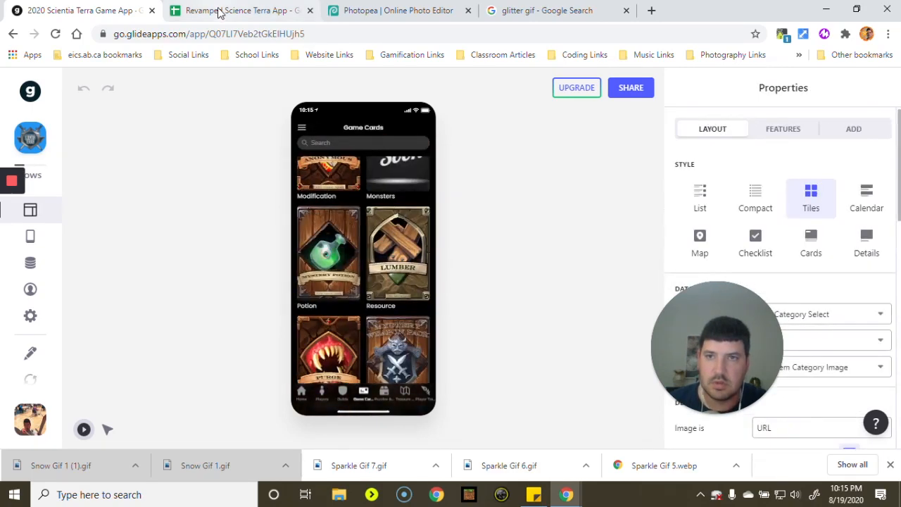
# Step: Review the Shield Potion.psd template in Photopea and the glitter GIF image search results
pyautogui.click(219, 10)
pyautogui.click(384, 9)
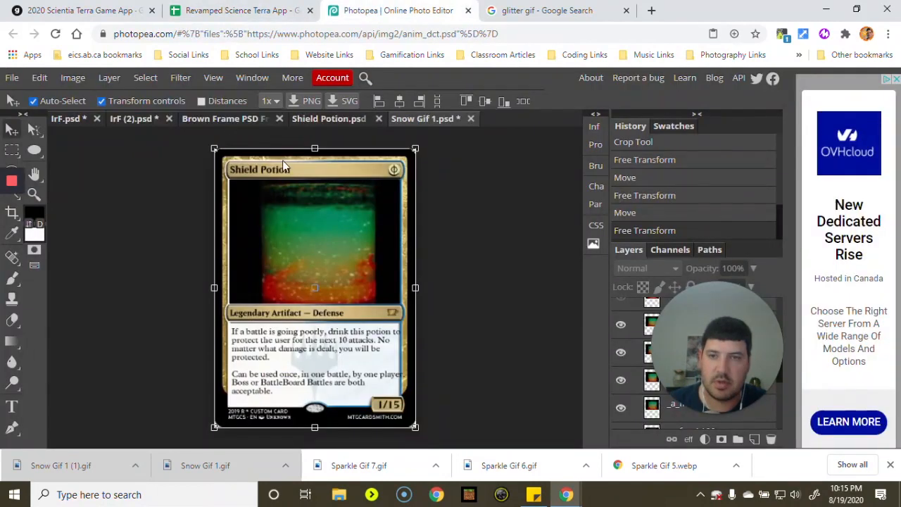
pyautogui.click(315, 121)
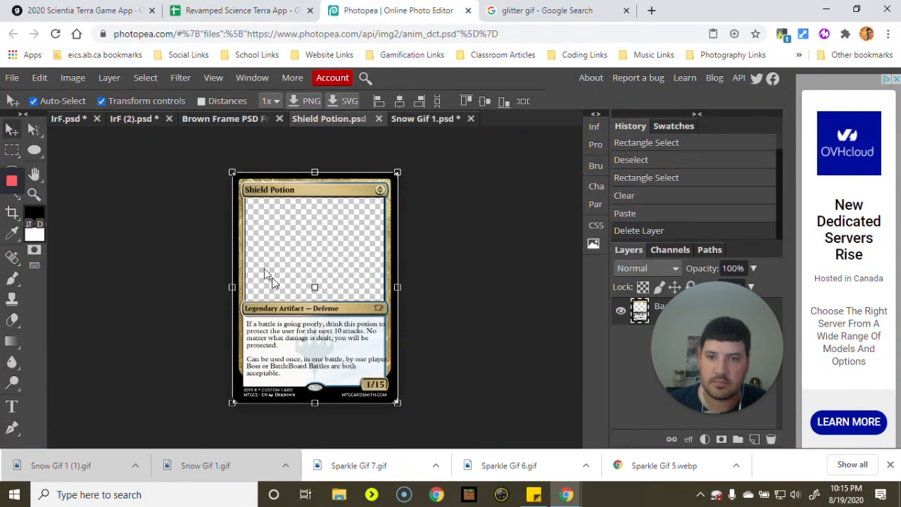
pyautogui.click(437, 121)
pyautogui.click(558, 8)
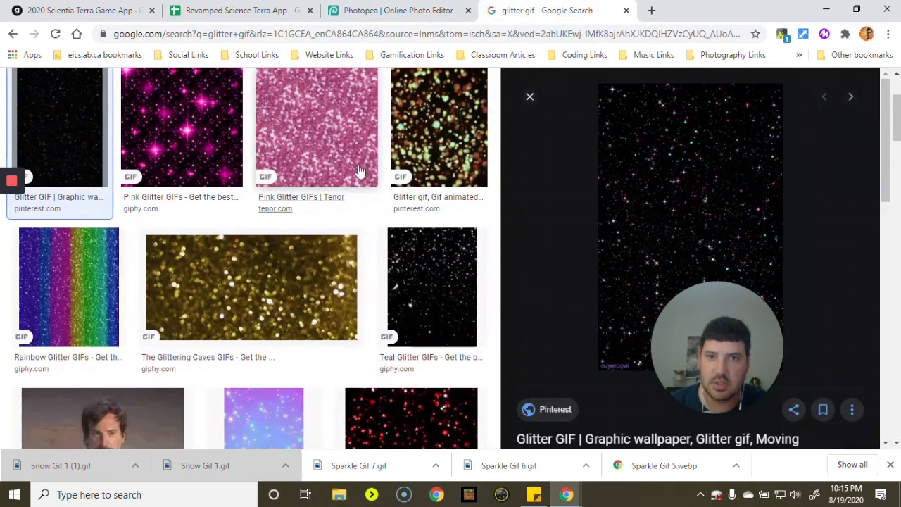
# Step: Return to Photopea and play the exported Snow Gif 1 (1).gif again
pyautogui.click(445, 6)
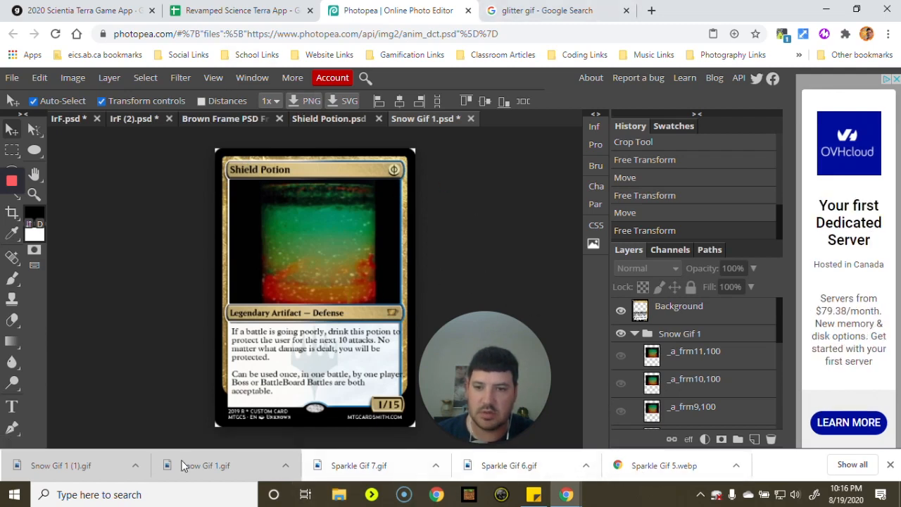
pyautogui.click(104, 465)
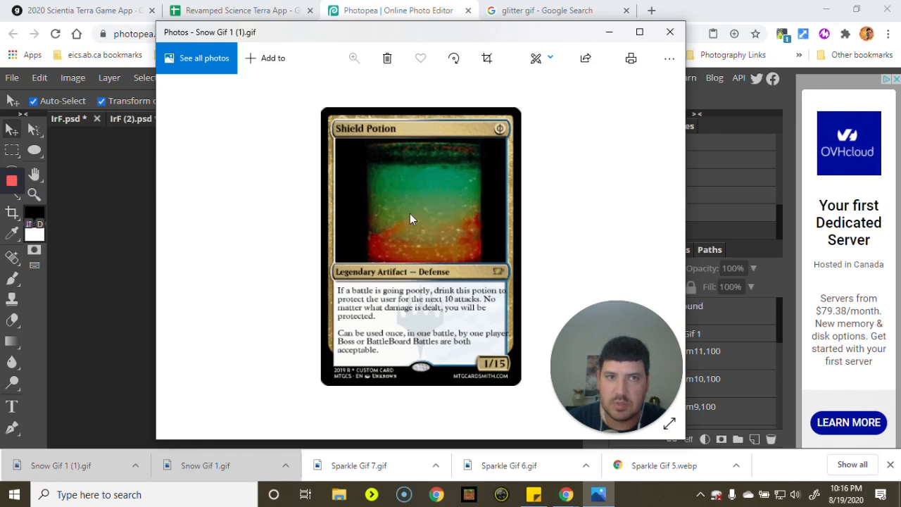
pyautogui.click(674, 39)
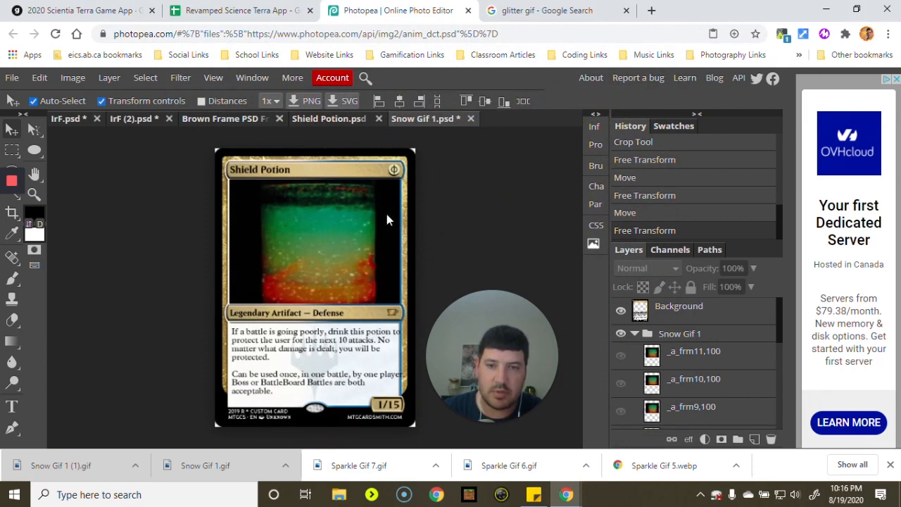
# Step: Look through the open IrF (2), Shield Potion and Brown Frame documents and return to Snow Gif 1
pyautogui.click(750, 359)
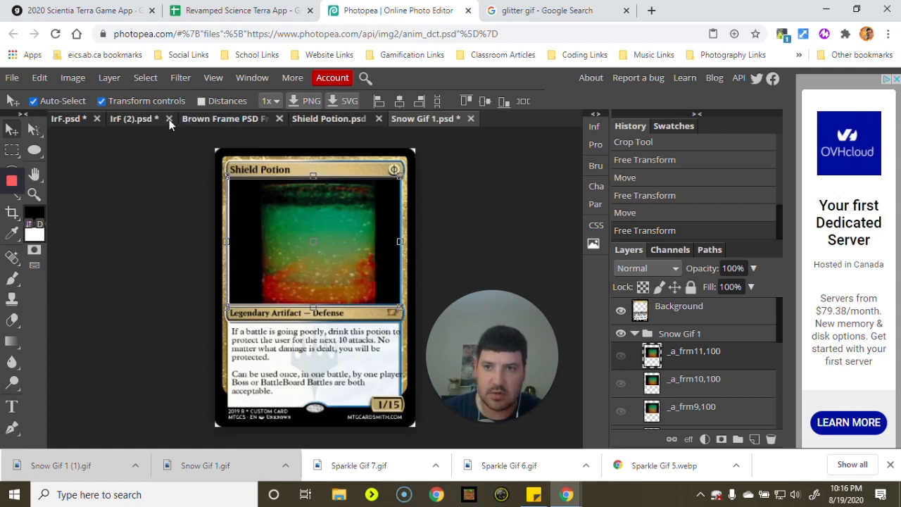
pyautogui.click(141, 118)
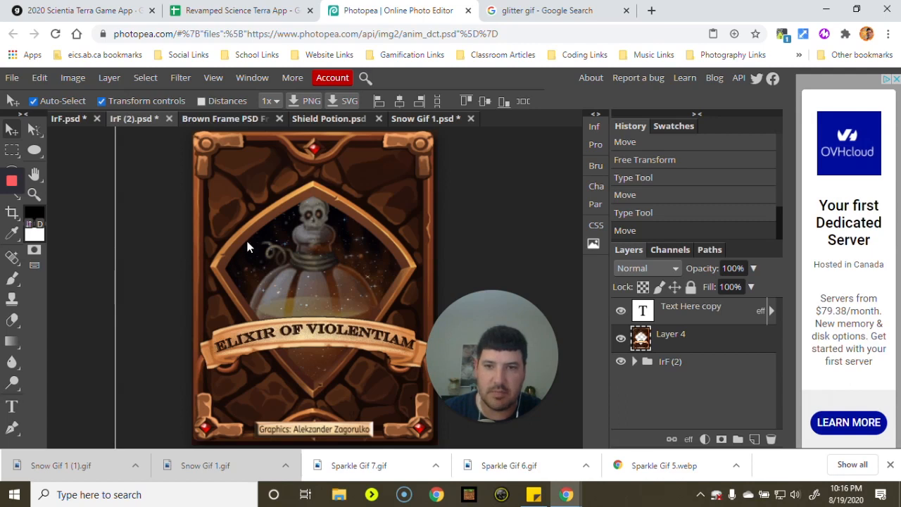
pyautogui.click(331, 118)
pyautogui.click(240, 118)
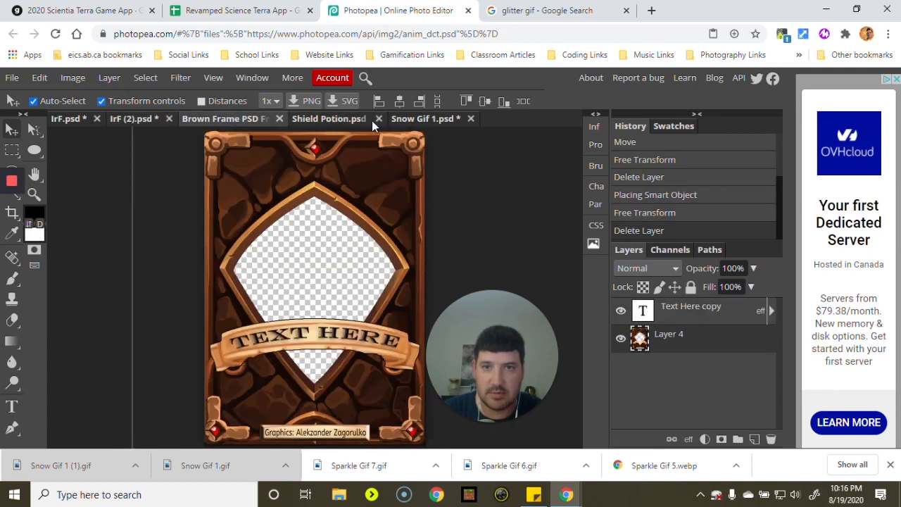
pyautogui.click(408, 120)
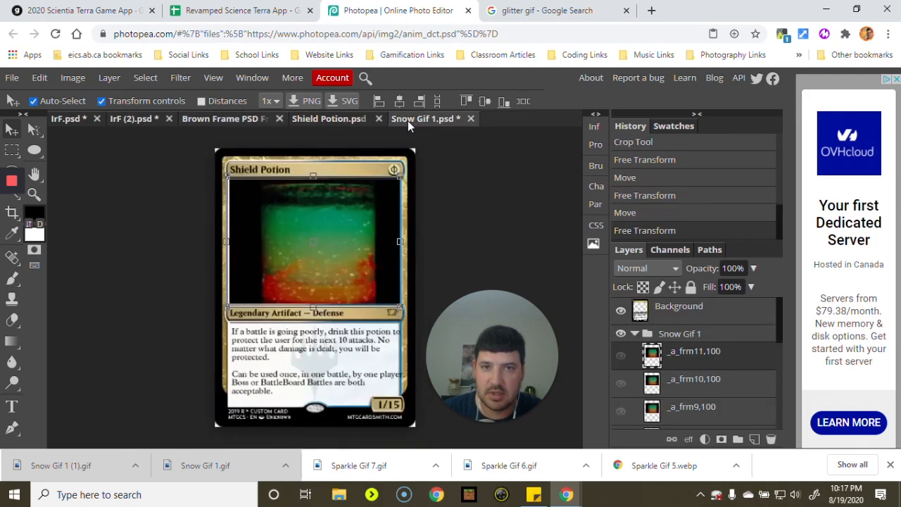
# Step: Revisit the glitter GIF image search and close the enlarged Pinterest glitter preview
pyautogui.click(546, 9)
pyautogui.scroll(2, 277, 280)
pyautogui.scroll(-2, 228, 276)
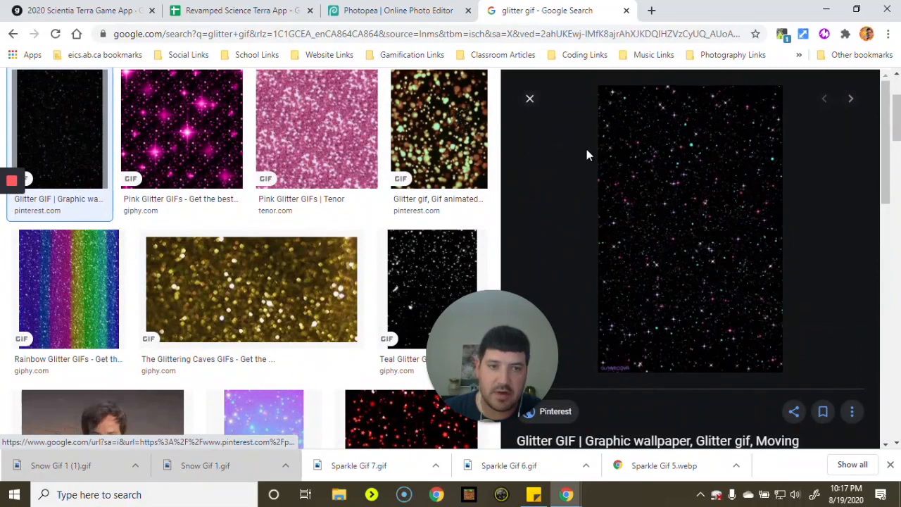
pyautogui.click(531, 102)
# Step: Switch to Photopea and compare the Brown Frame and Shield Potion templates with the animated Snow Gif 1 card
pyautogui.click(399, 11)
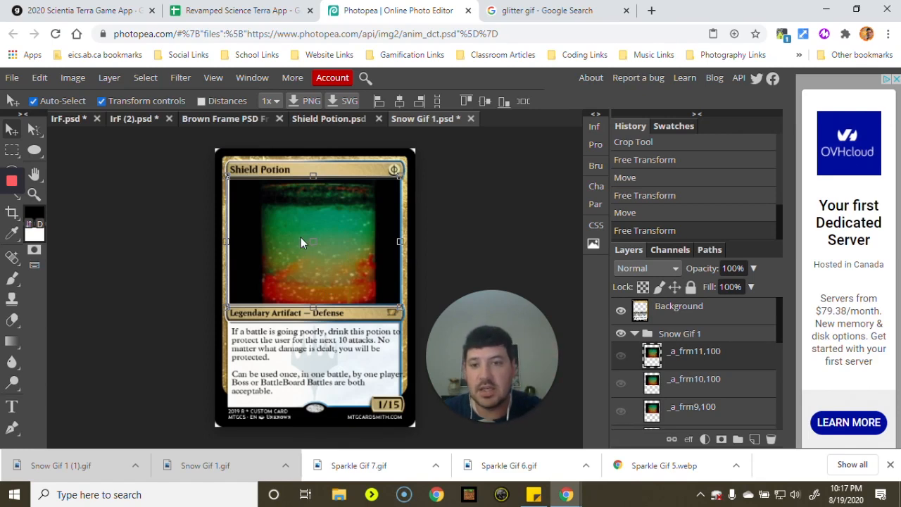
pyautogui.click(215, 120)
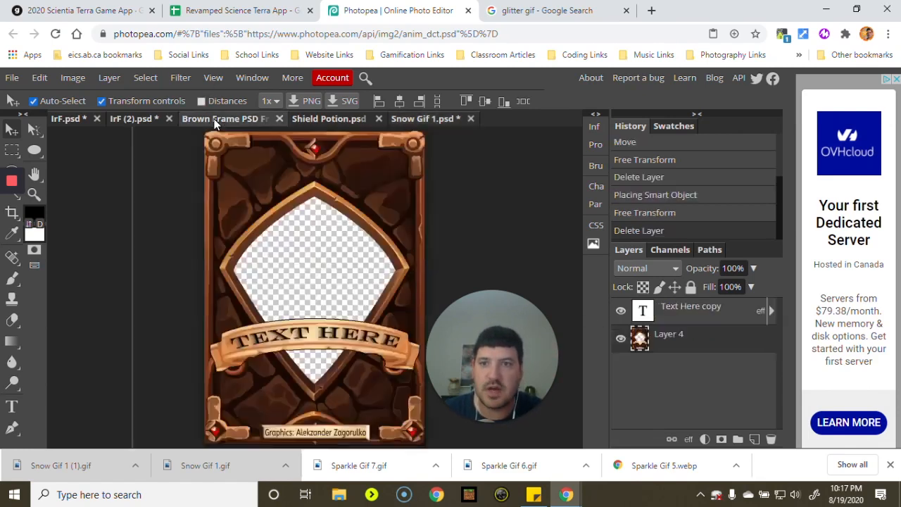
pyautogui.click(331, 118)
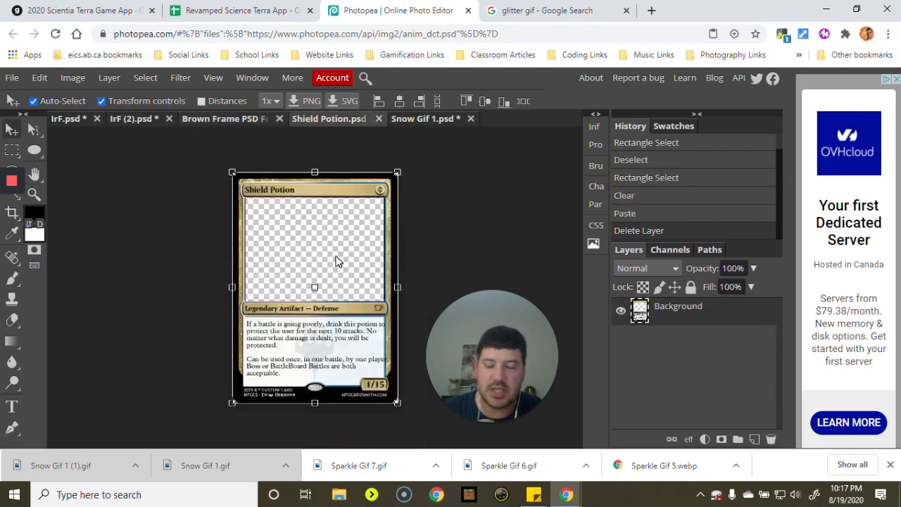
pyautogui.click(420, 118)
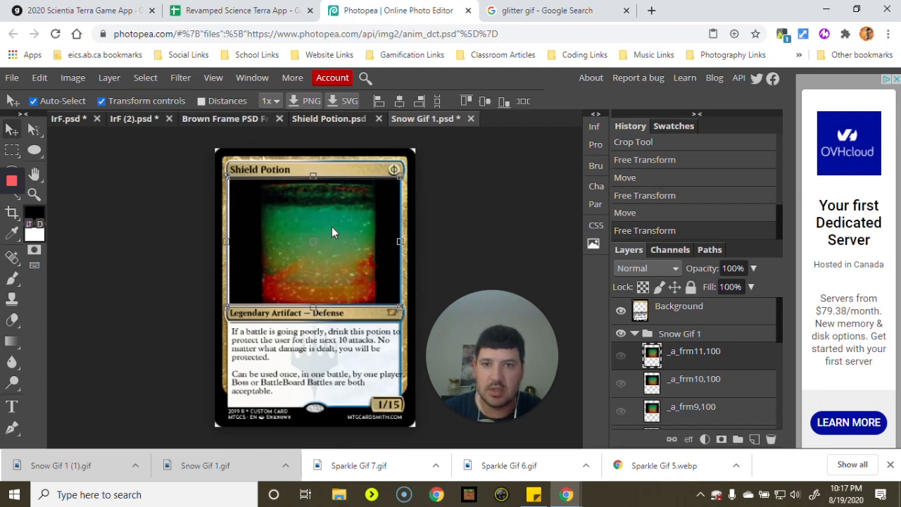
# Step: Try a Brightness/Contrast adjustment with brightness 150 and contrast -62 on the _a_frm8,100 potion frame, and discard it
pyautogui.moveTo(332, 228)
pyautogui.mouseDown()
pyautogui.moveTo(335, 209)
pyautogui.moveTo(332, 236)
pyautogui.moveTo(334, 230)
pyautogui.mouseUp()
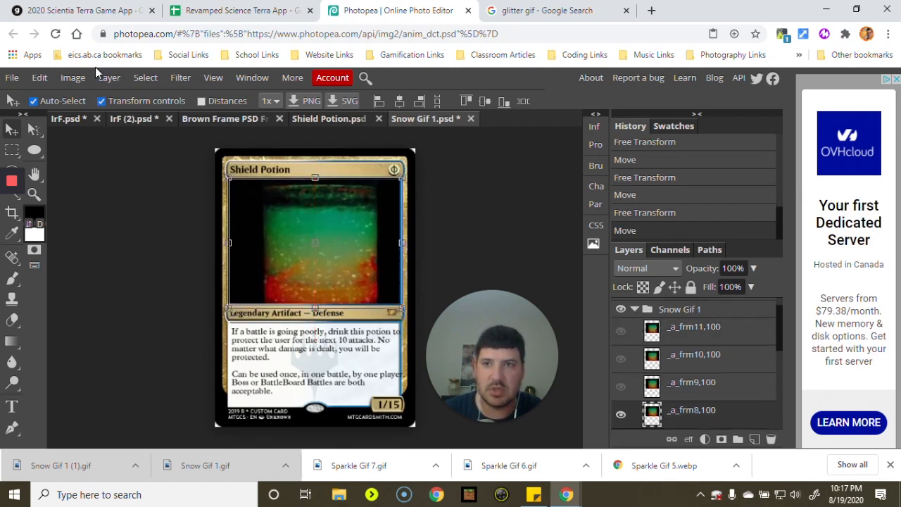
pyautogui.click(109, 78)
pyautogui.moveTo(65, 79)
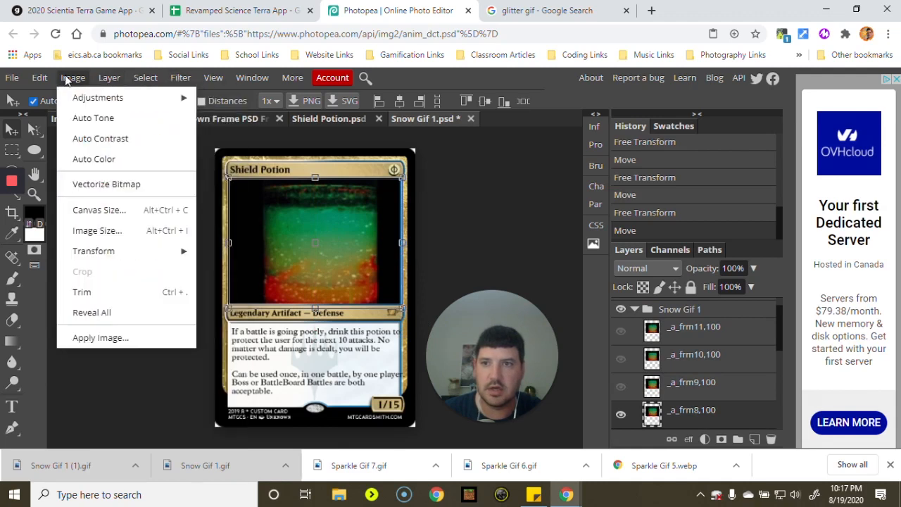
pyautogui.moveTo(120, 96)
pyautogui.click(262, 79)
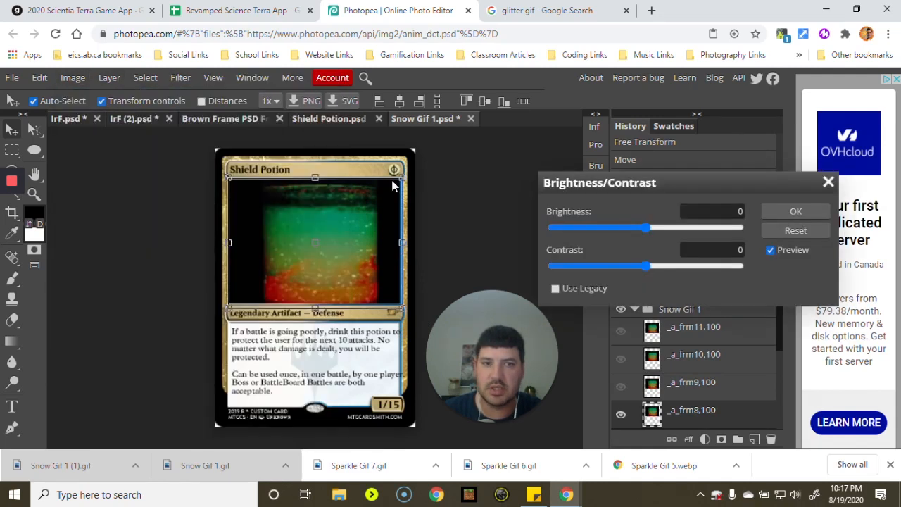
pyautogui.moveTo(644, 227); pyautogui.dragTo(756, 229)
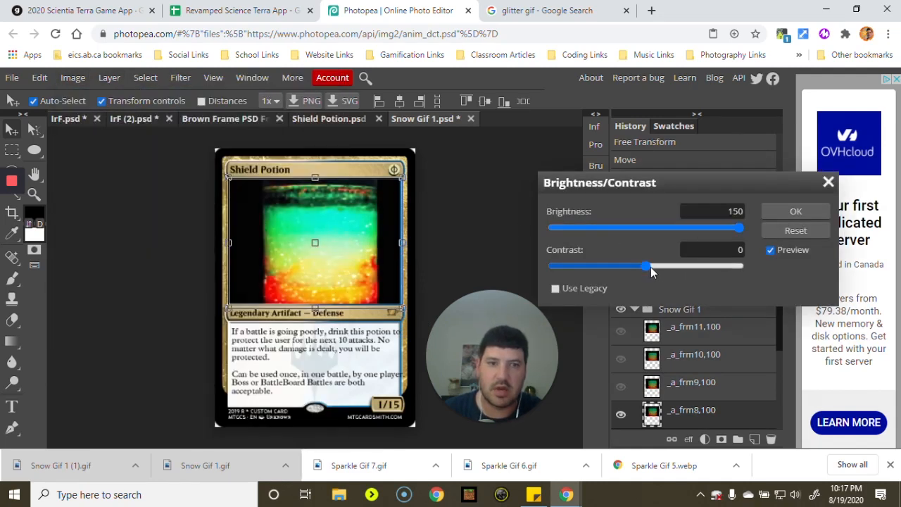
pyautogui.moveTo(651, 267); pyautogui.dragTo(588, 266)
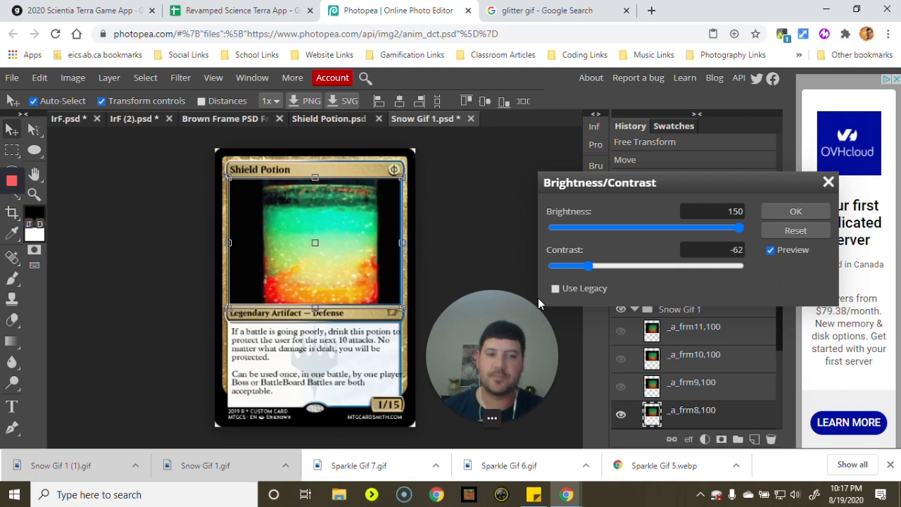
pyautogui.click(828, 183)
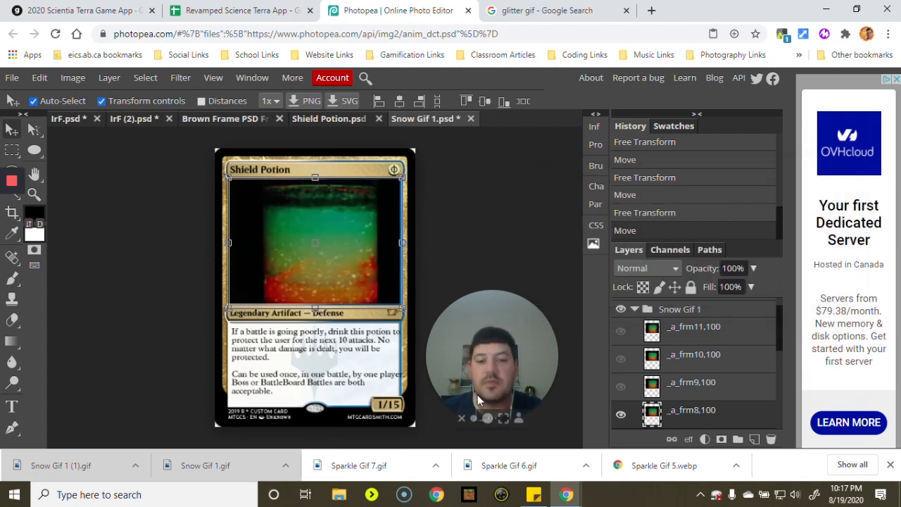
pyautogui.click(487, 418)
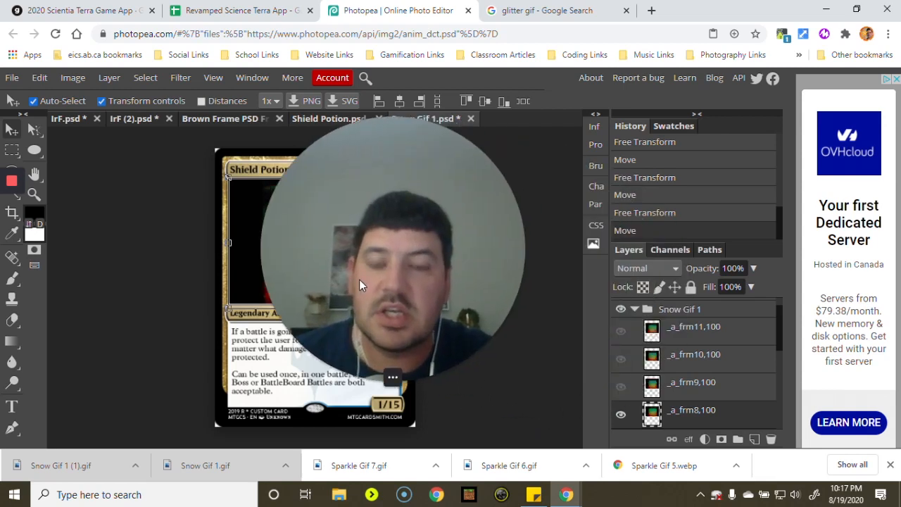
pyautogui.moveTo(359, 285); pyautogui.dragTo(338, 294)
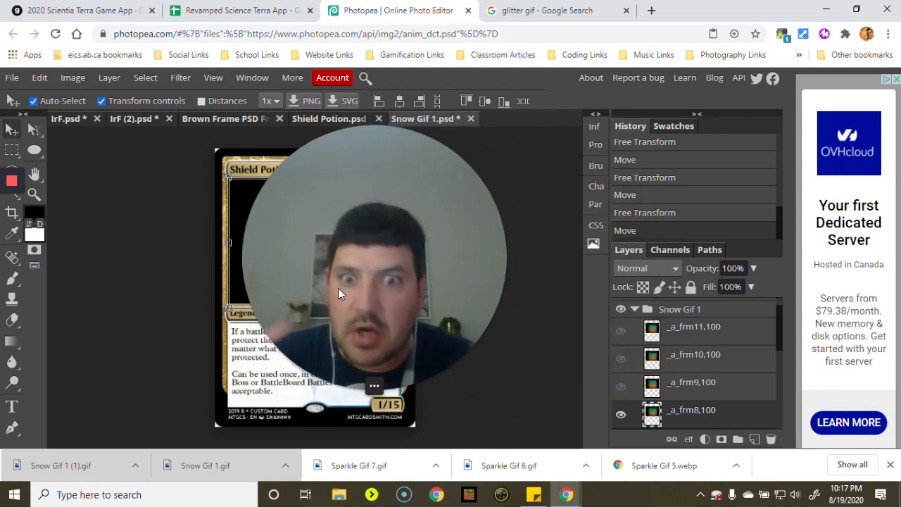